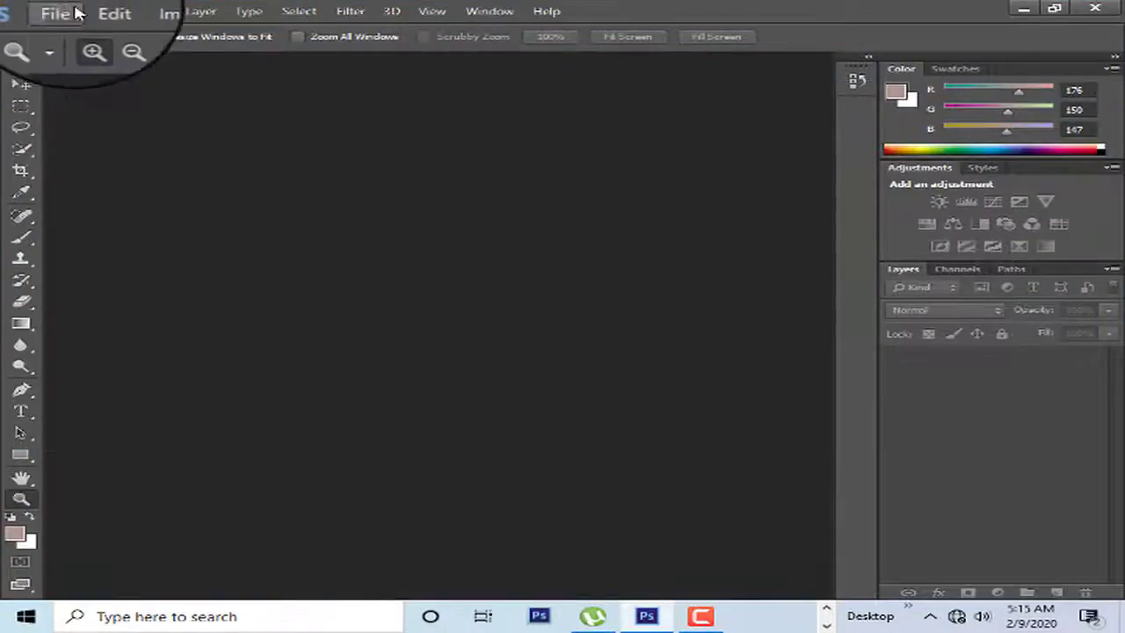
Step: Bring Photoshop to the front from the Windows taskbar
left_click(75, 12)
Step: Open IMG_0326 (1).JPG through Camera Raw with its exposure raised slightly
left_click(62, 53)
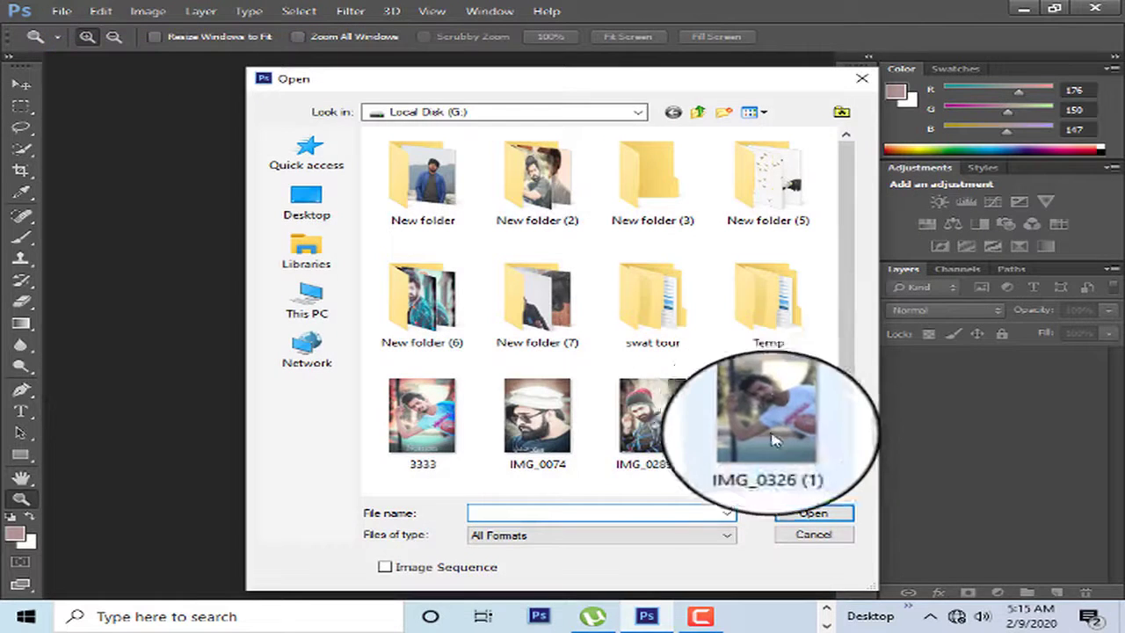
double_click(772, 427)
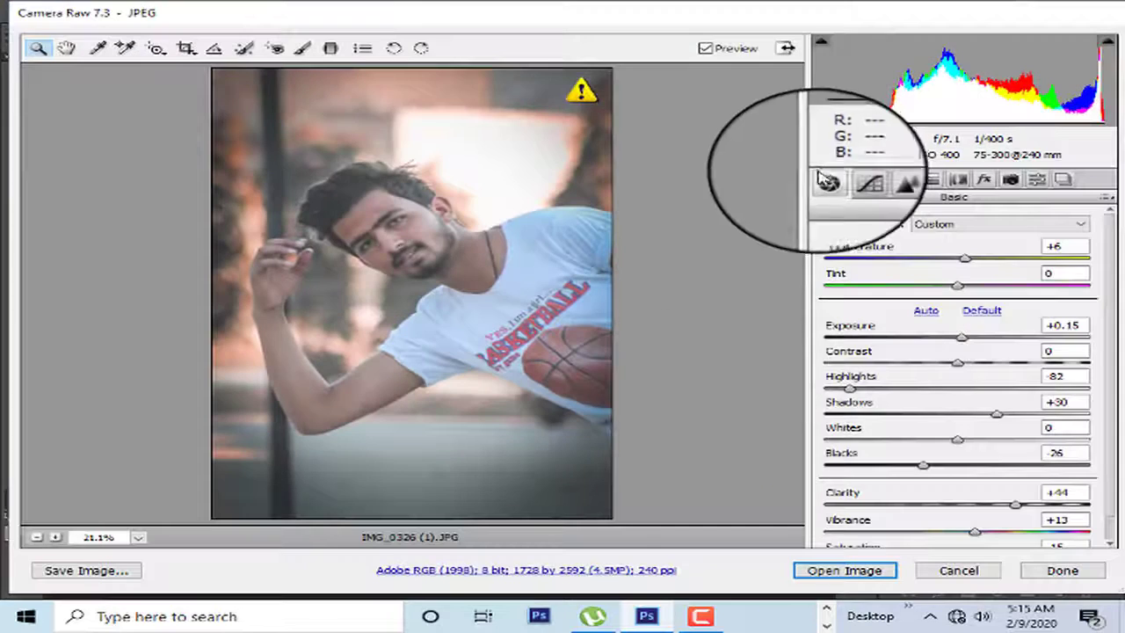
left_click(975, 342)
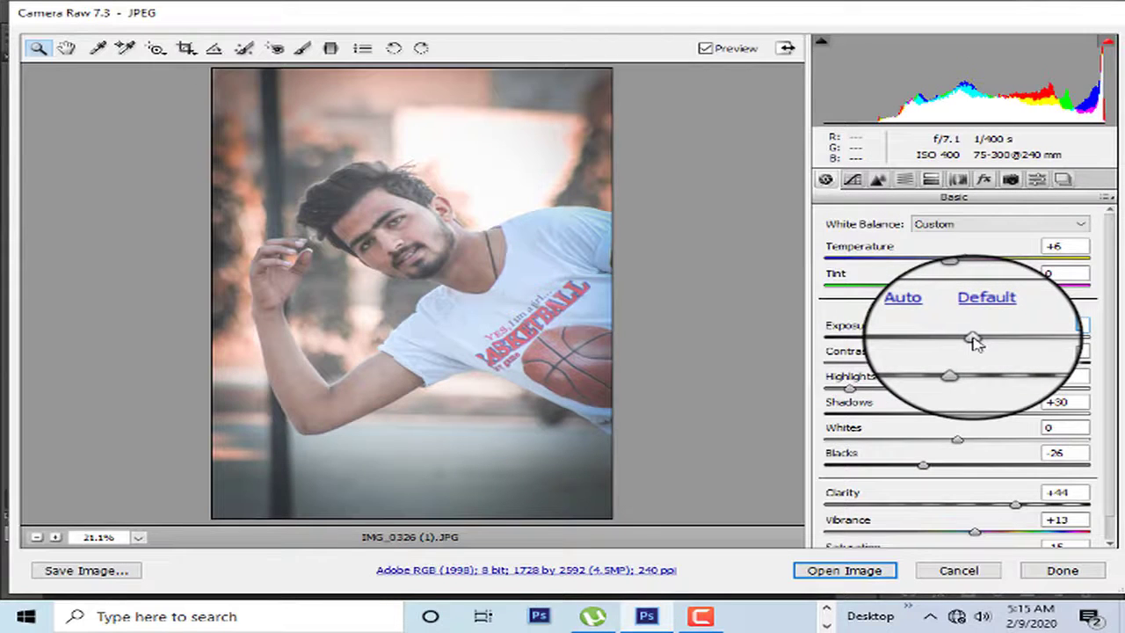
left_click(844, 571)
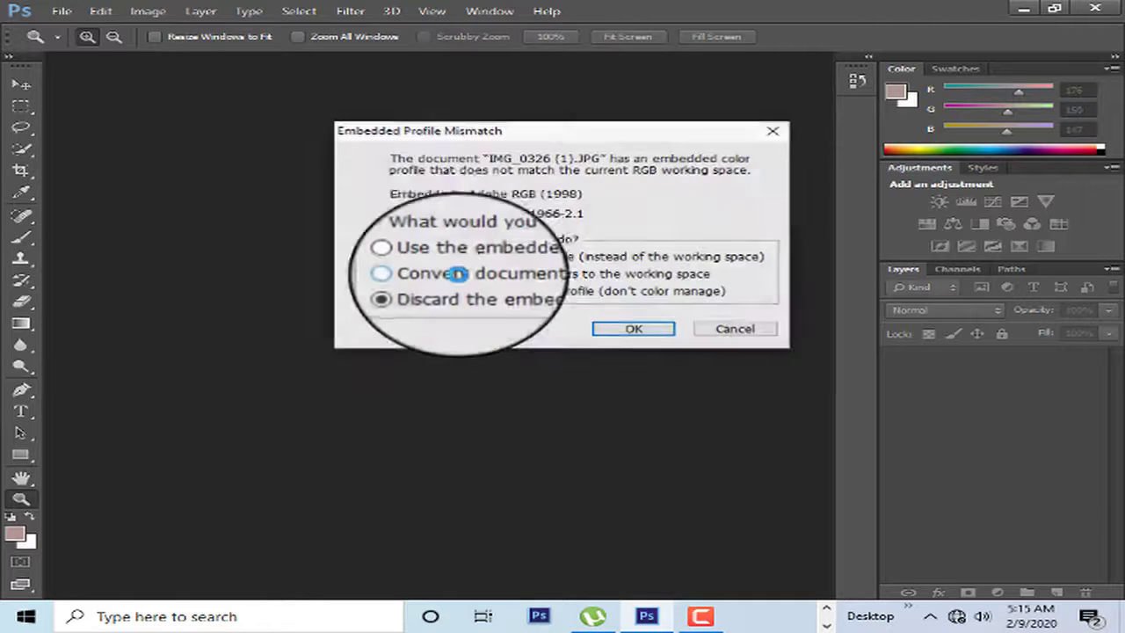
Step: Keep the embedded colour profile, duplicate the Background layer, and zoom to 100% on the face
left_click(406, 257)
left_click(647, 338)
left_click_drag(985, 364, 1056, 592)
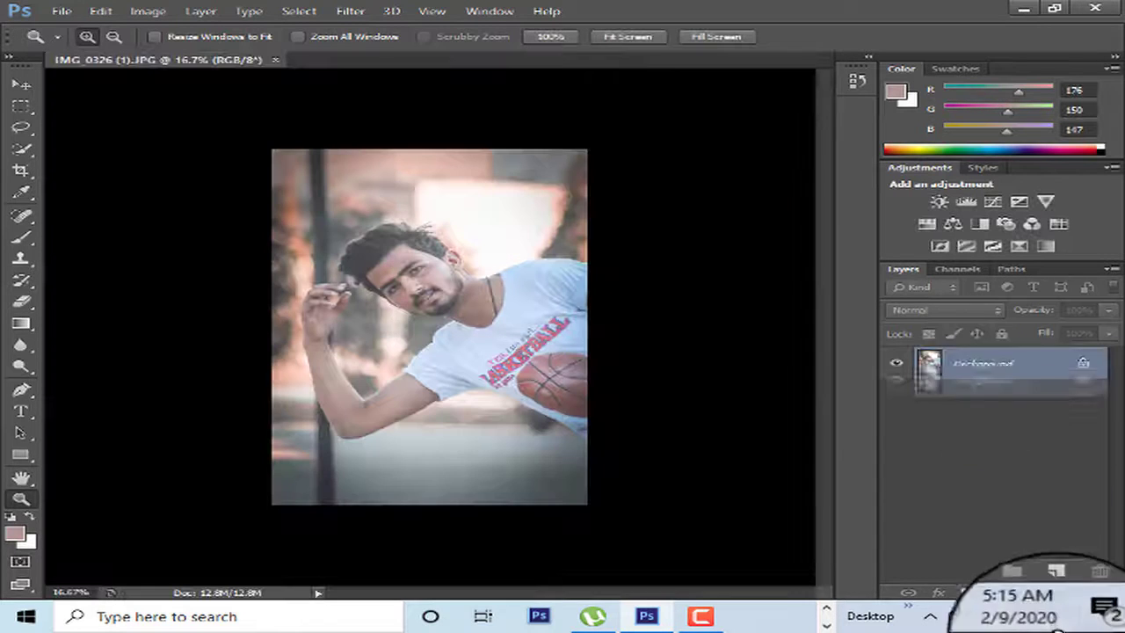
left_click(452, 279)
left_click(366, 261)
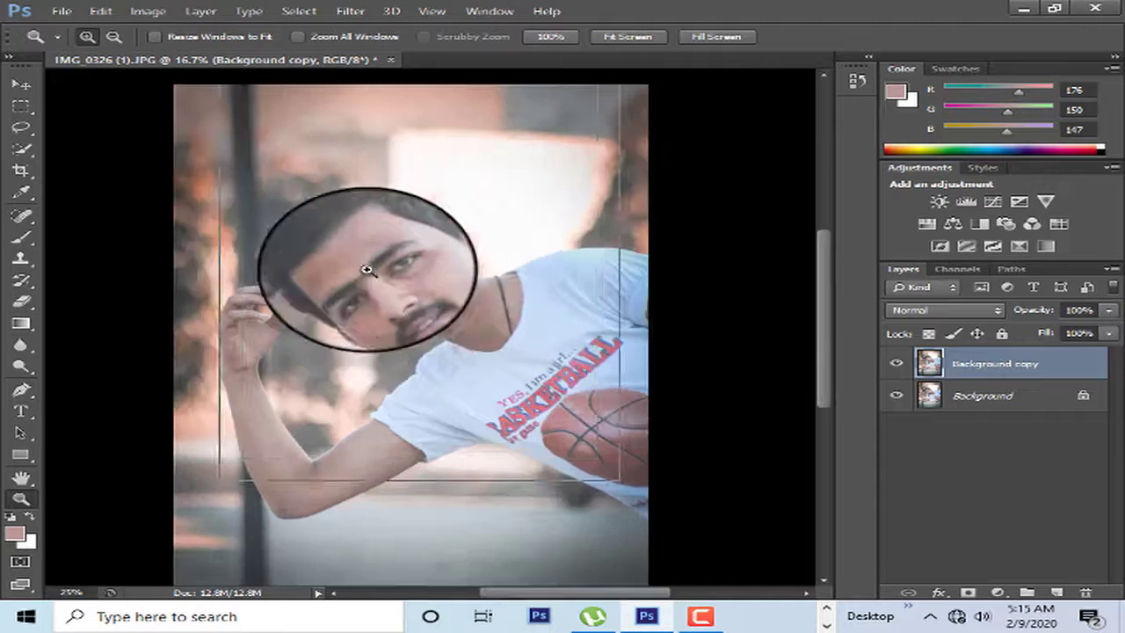
left_click(272, 284)
left_click(288, 296)
Step: Blend the forehead skin with the Mixer Brush, then shrink the brush slightly
left_click(21, 238)
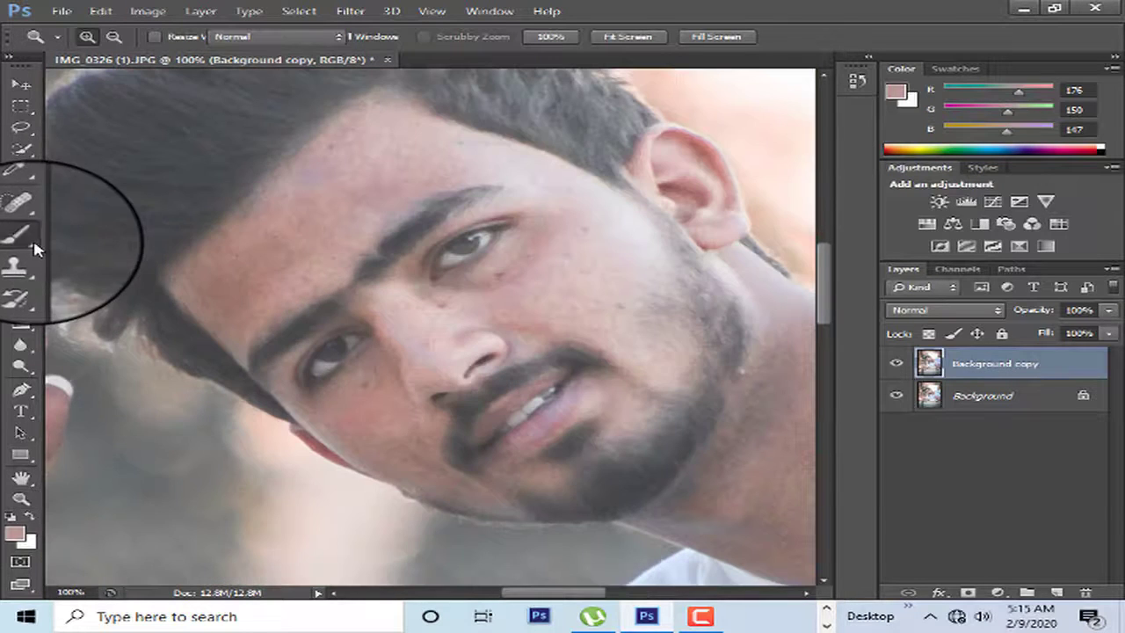
right_click(21, 237)
left_click(121, 284)
left_click_drag(328, 166, 364, 203)
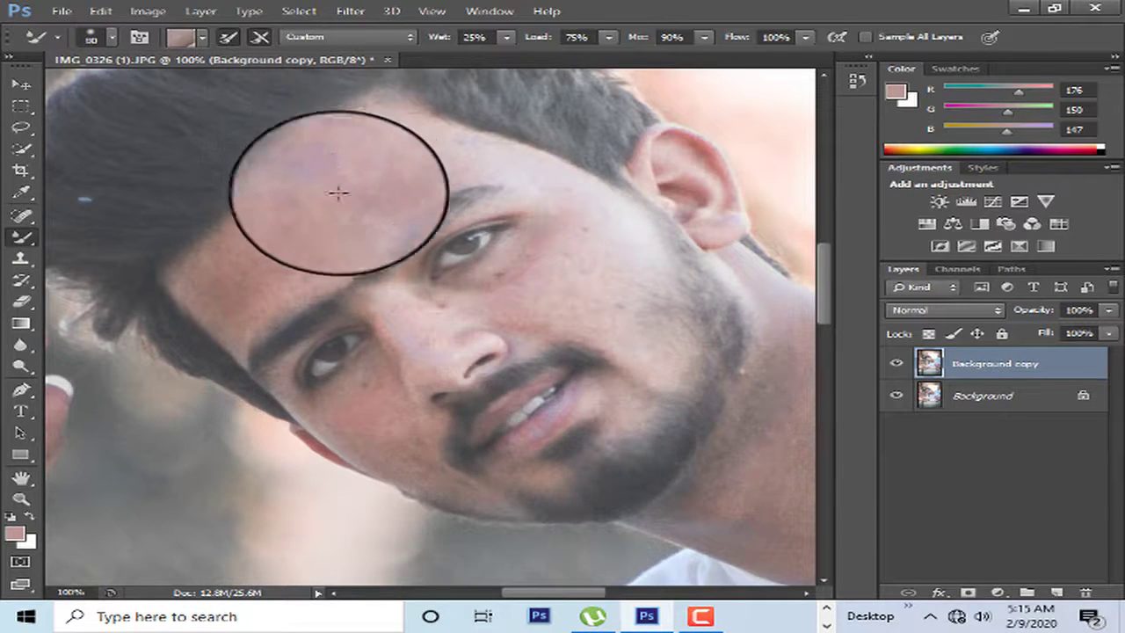
key("bracketleft")
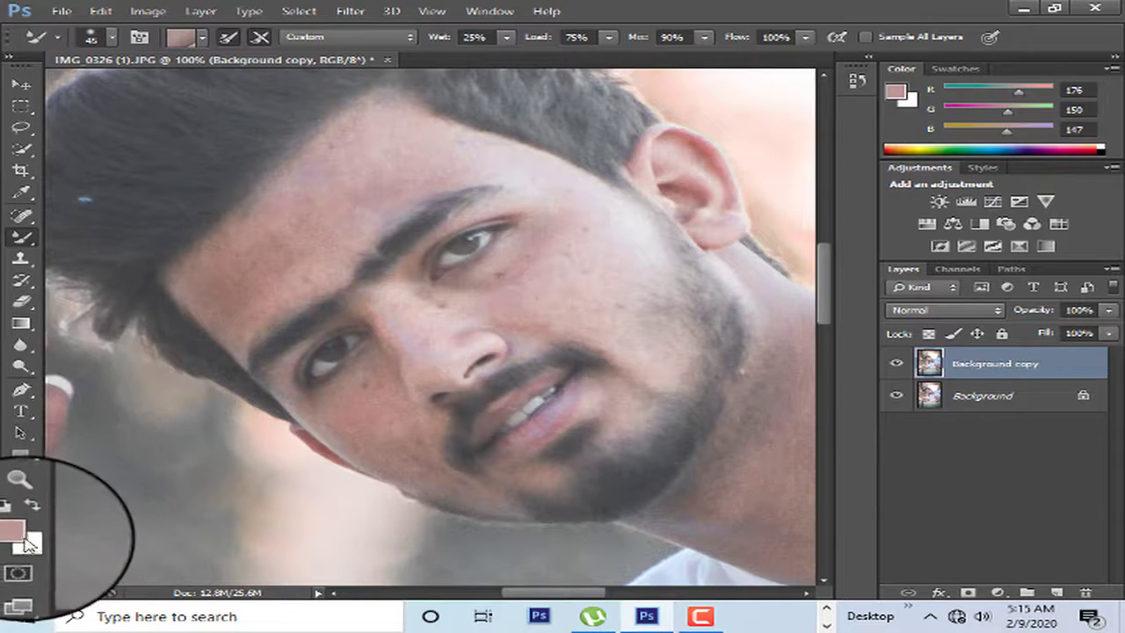
Step: Set the foreground colour to a light skin tone sampled from the face
left_click(15, 532)
left_click(416, 164)
left_click(593, 181)
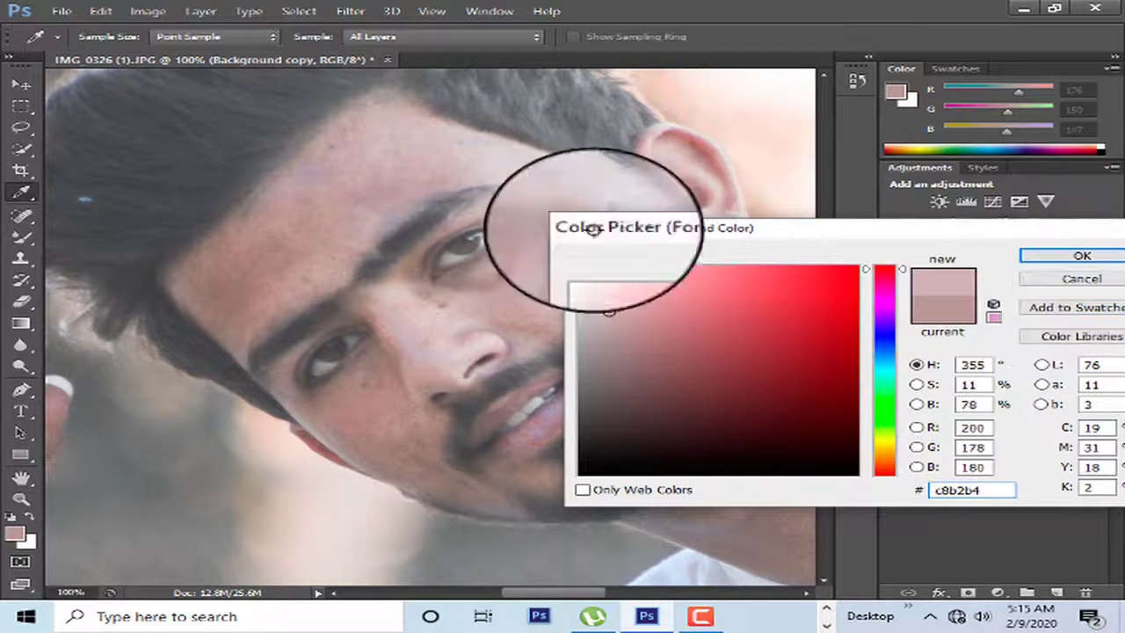
left_click(1079, 258)
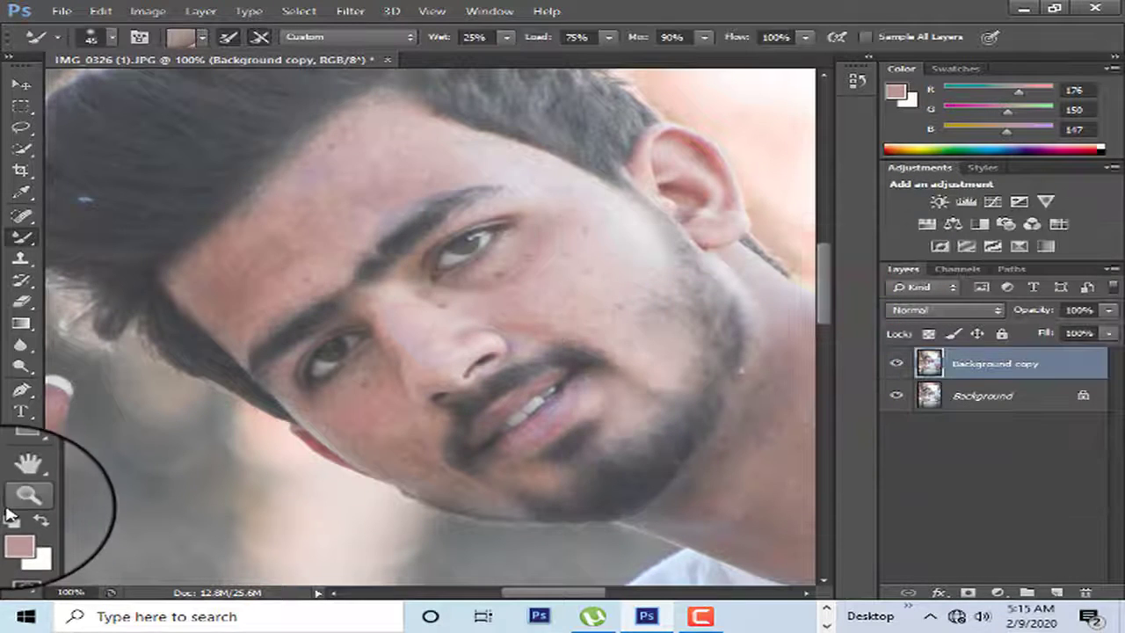
Step: Zoom out to 50% to see more of the portrait
left_click(21, 498)
right_click(392, 281)
left_click(539, 374)
right_click(389, 139)
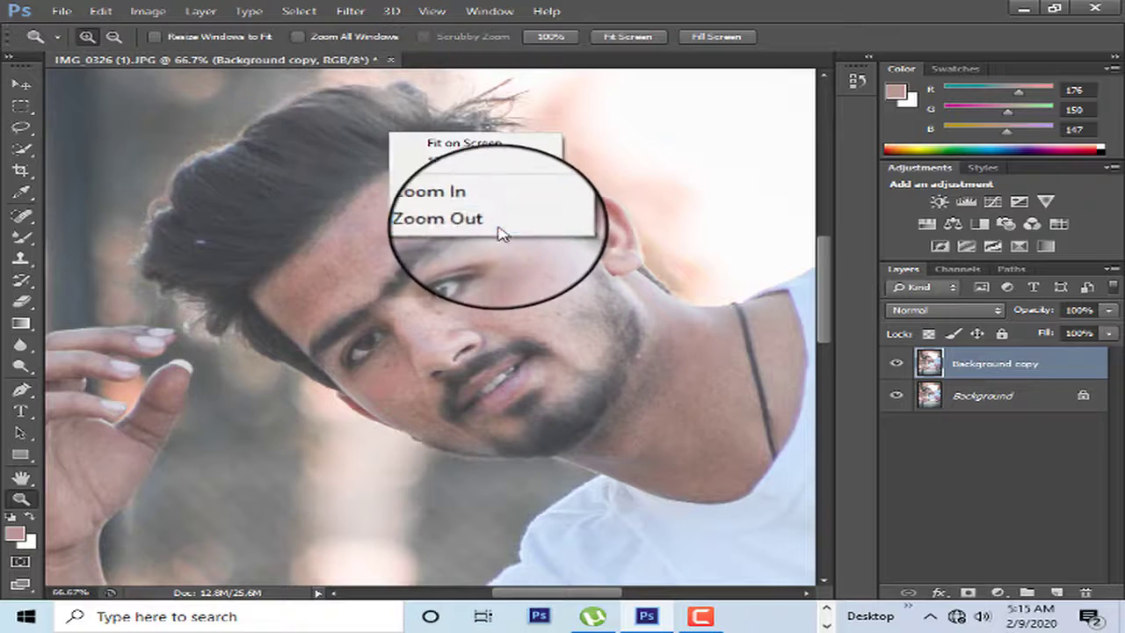
left_click(505, 220)
left_click(350, 11)
mouse_move(466, 341)
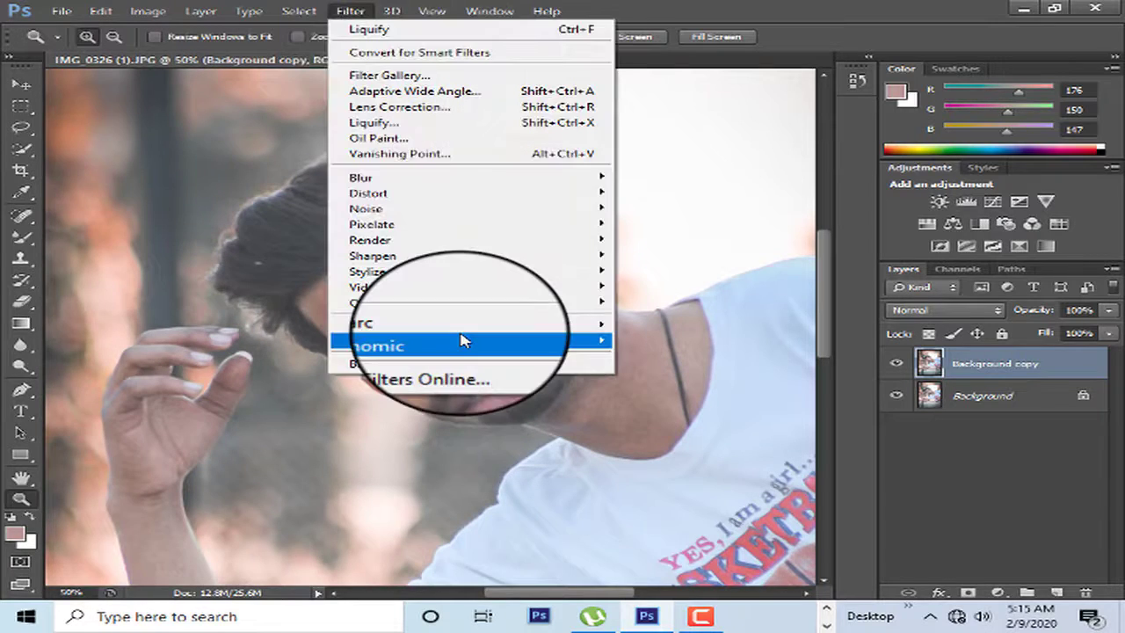
Step: Apply Imagenomic Portraiture with the Smoothing: Medium preset to the Background copy
left_click(677, 346)
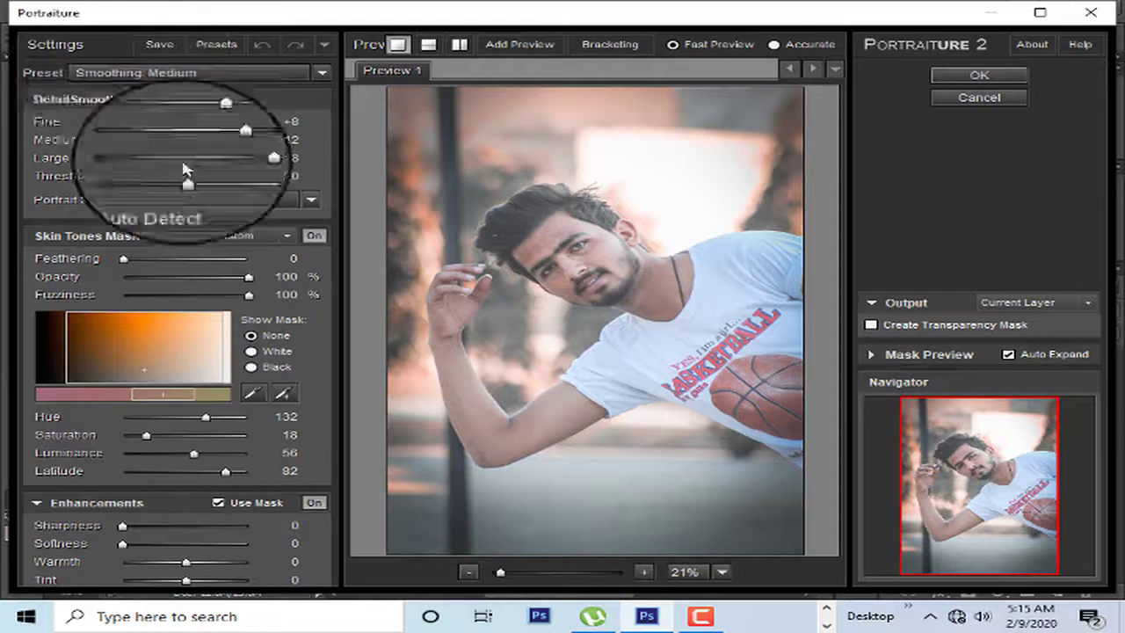
left_click(176, 72)
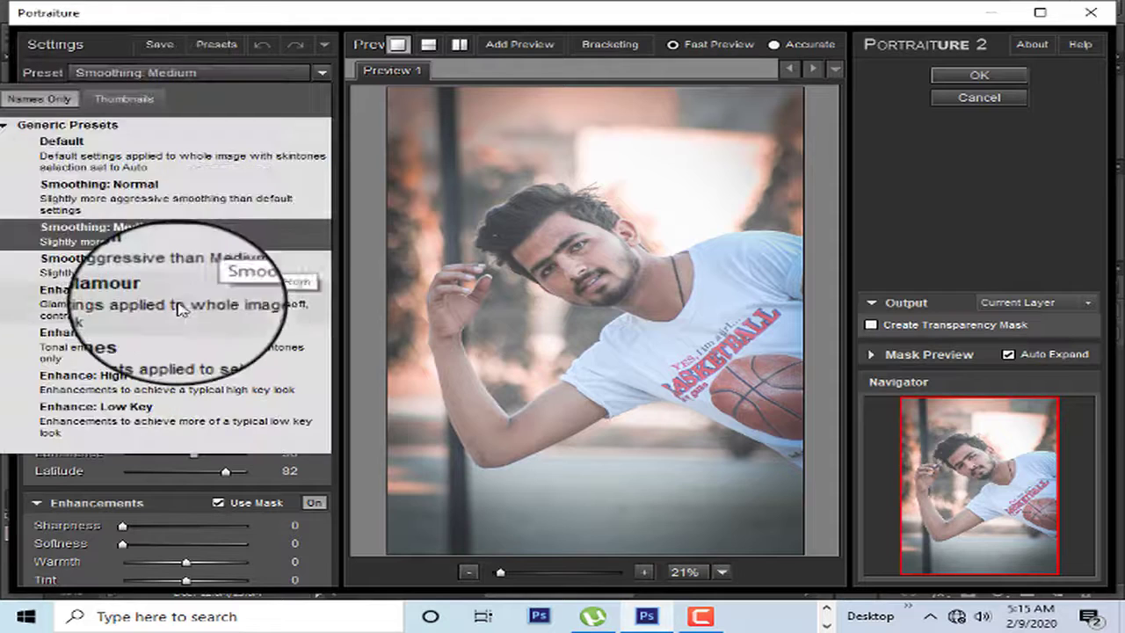
left_click(114, 230)
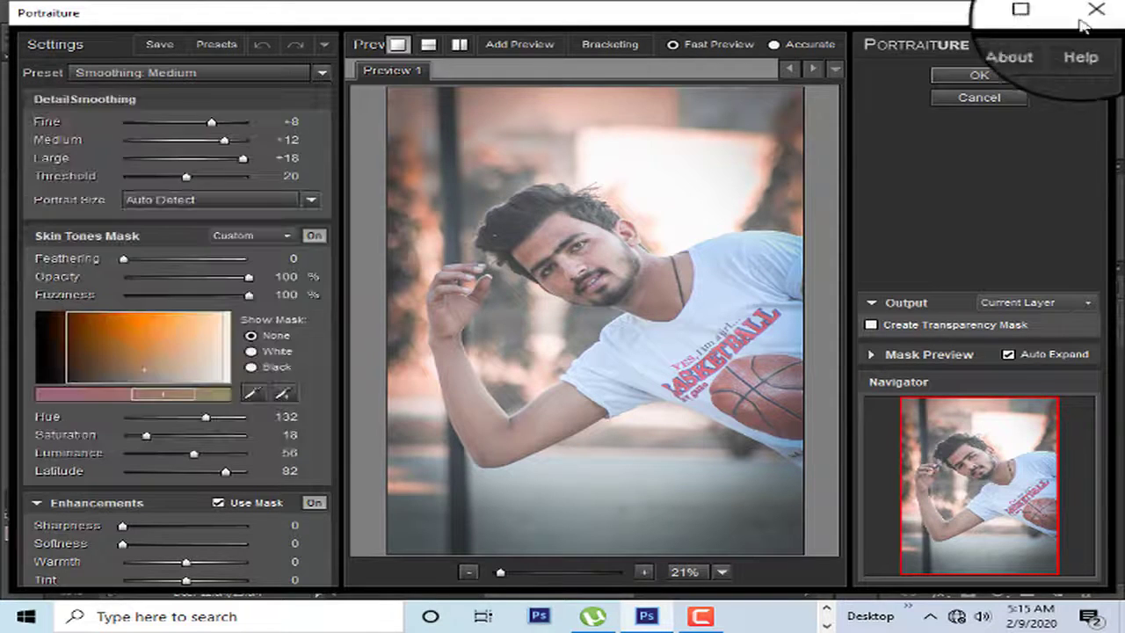
left_click(977, 79)
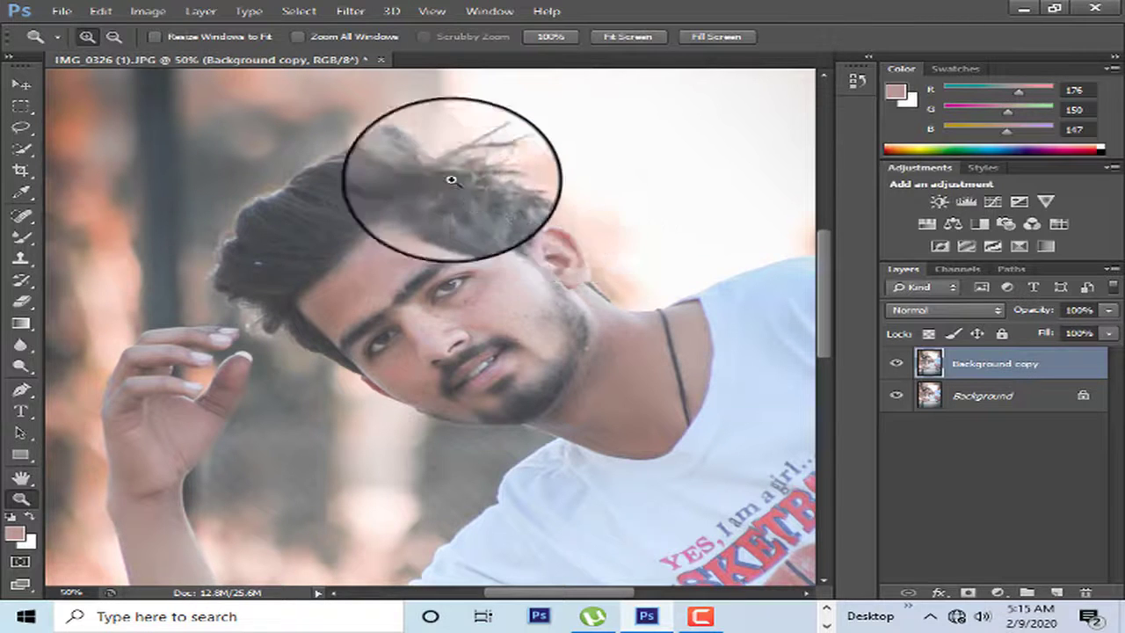
Step: Zoom back to 100% on the face and set the Mixer Brush to size 50
right_click(465, 218)
left_click(605, 311)
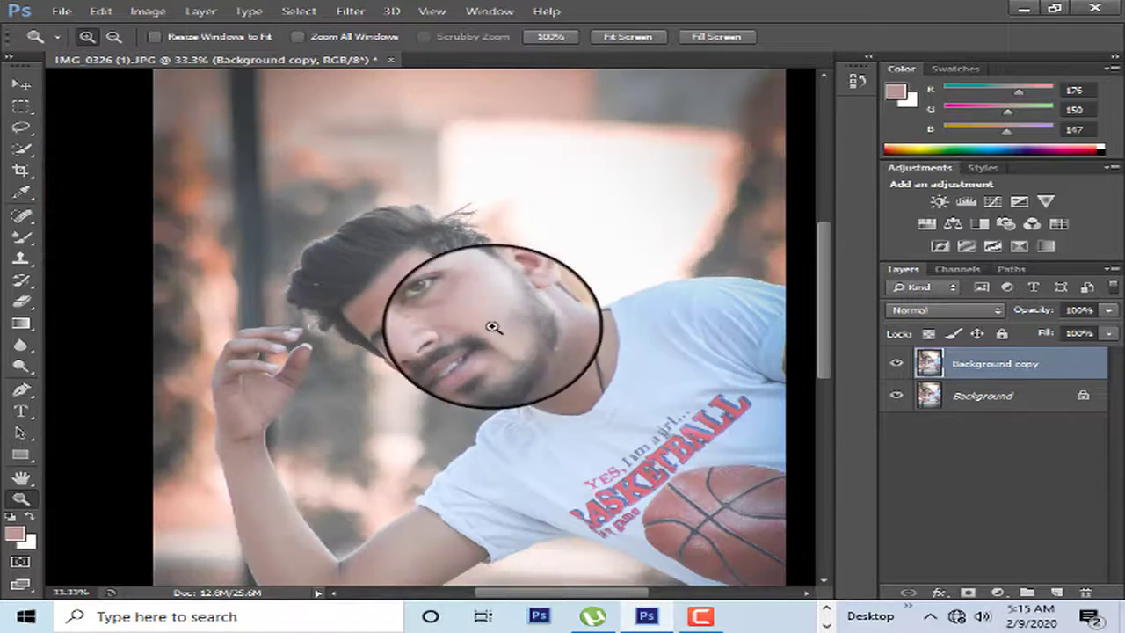
left_click(448, 327)
left_click(428, 361)
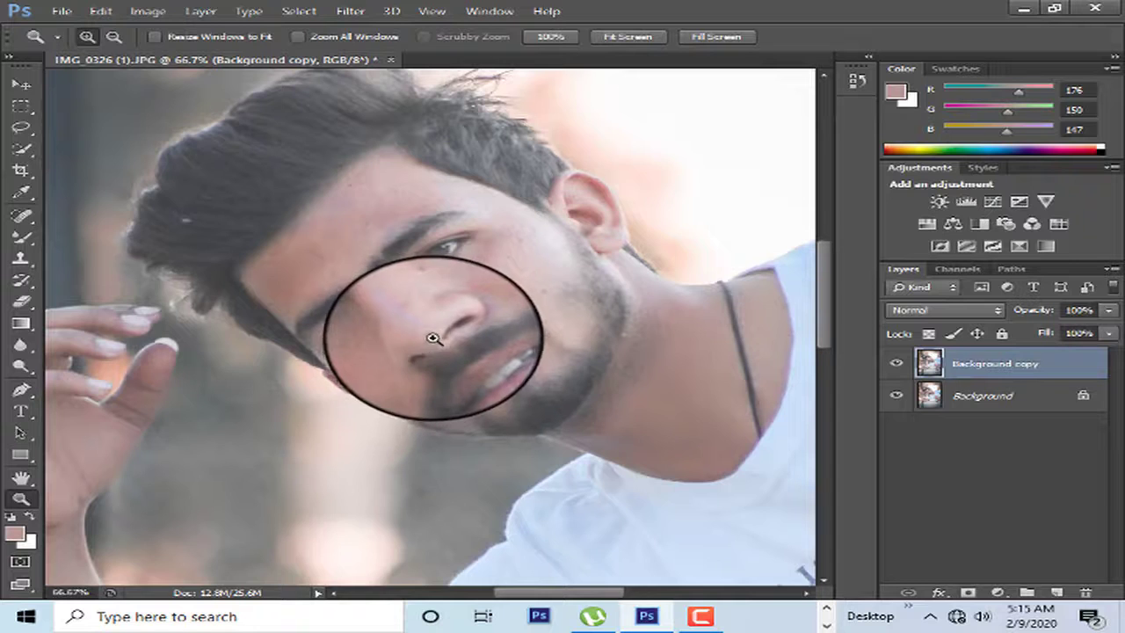
left_click(433, 339)
left_click(26, 238)
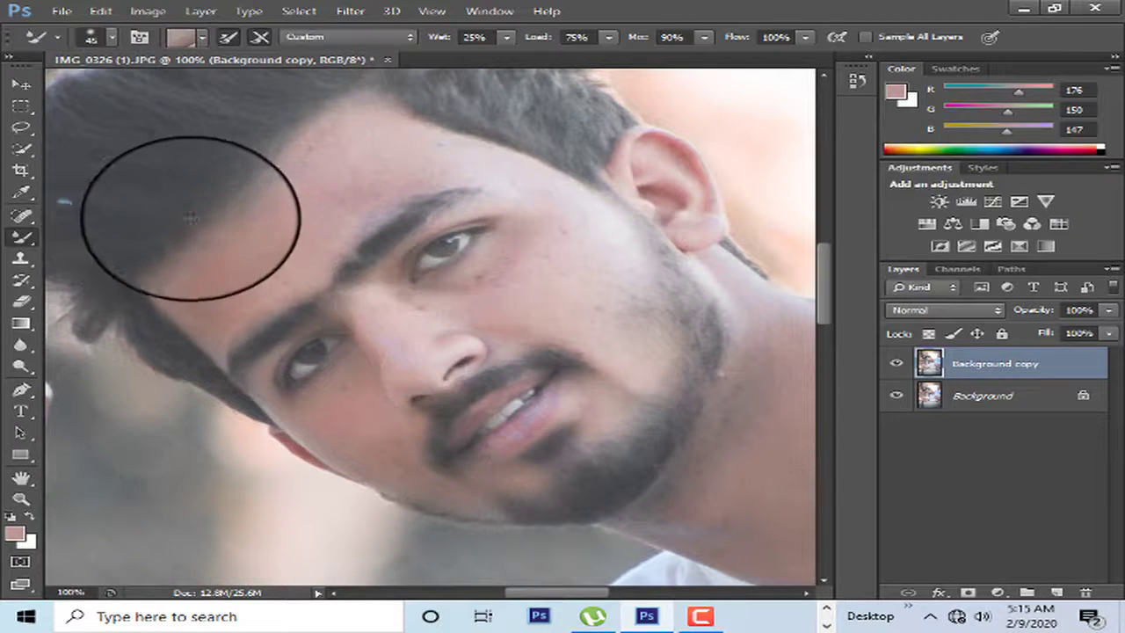
key("bracketright")
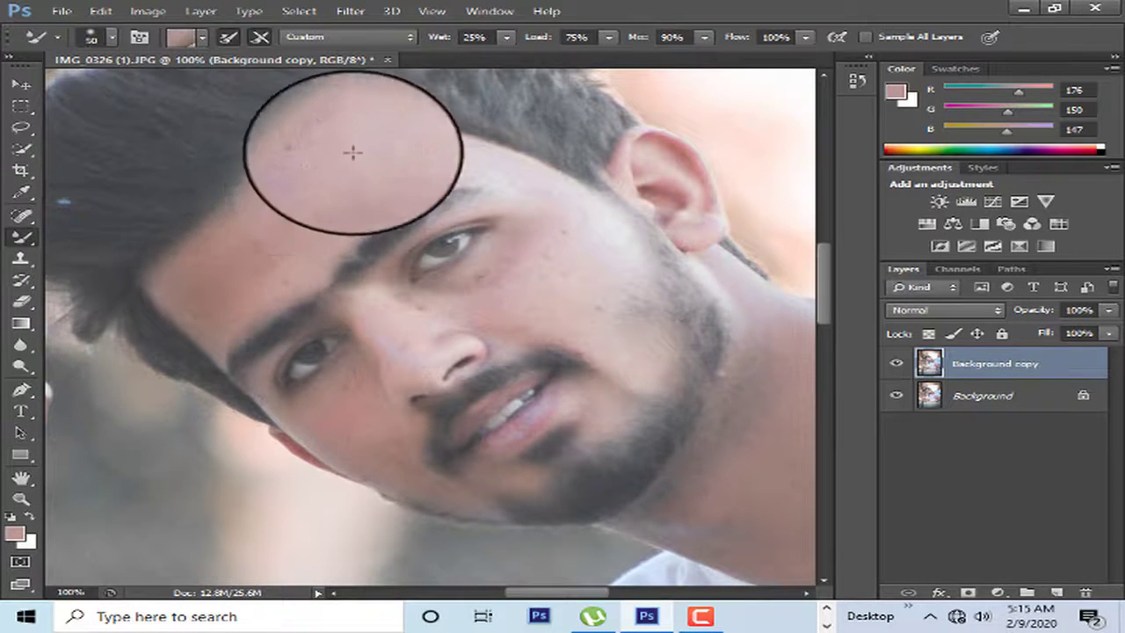
Step: Sample the forehead skin tone c2a9ab (R194 G169 B171) as the foreground colour
left_click(19, 536)
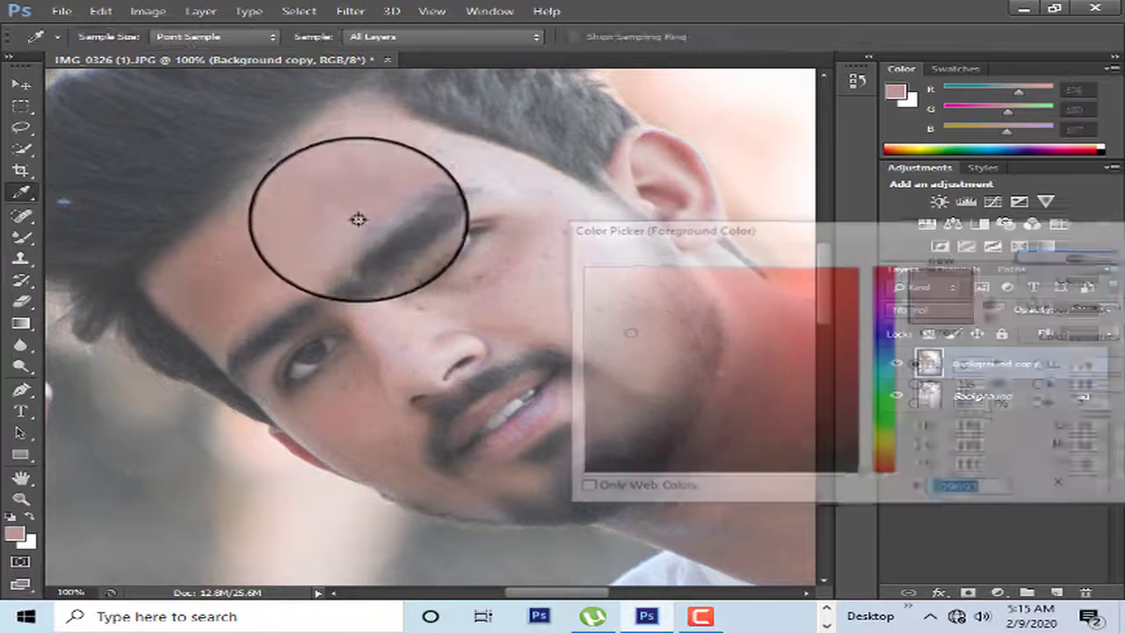
left_click(359, 176)
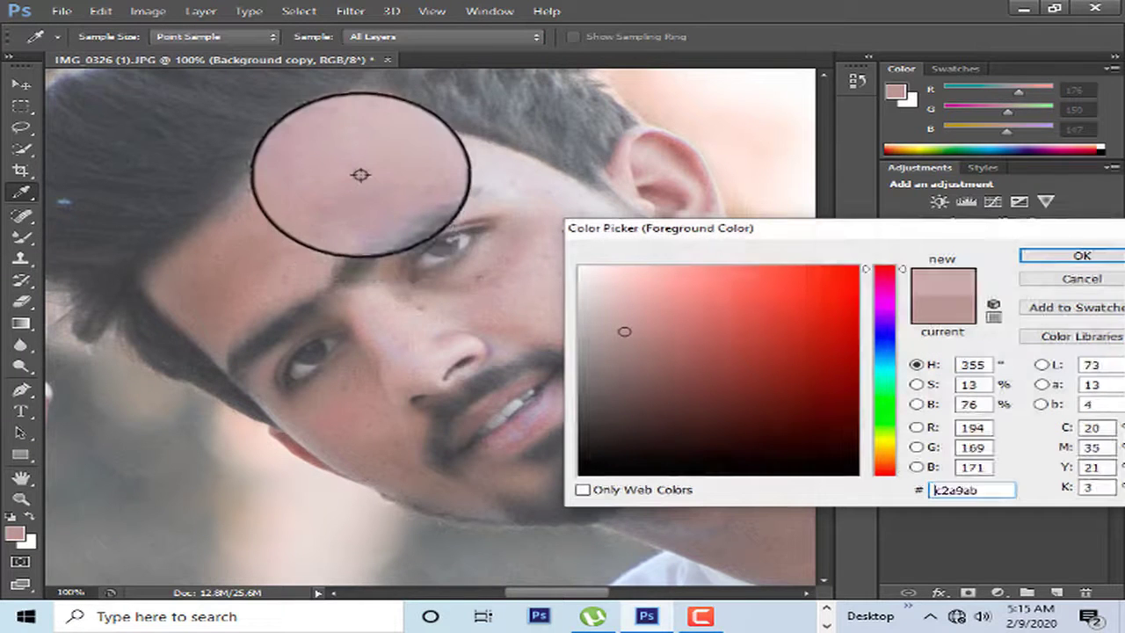
left_click(1033, 258)
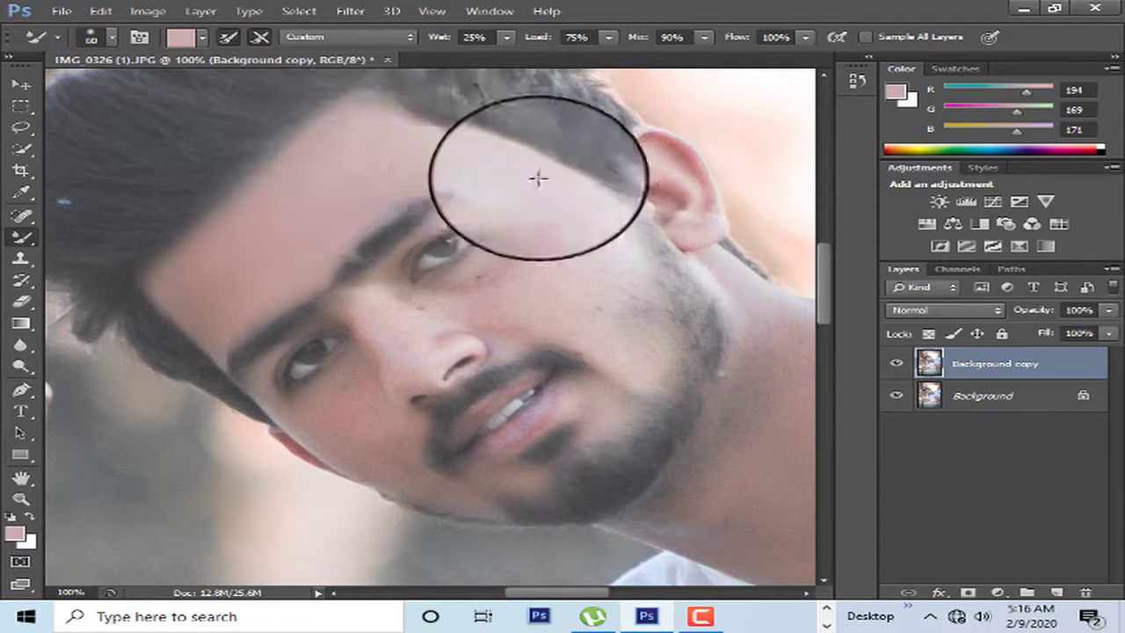
Step: Mixer-brush the temple, jaw and cheek skin, undoing one stray smear over the eye
mouse_move(472, 162)
left_mouse_down()
mouse_move(558, 245)
mouse_move(558, 180)
mouse_move(391, 332)
mouse_move(372, 303)
mouse_move(402, 339)
mouse_move(397, 349)
mouse_move(434, 293)
mouse_move(473, 302)
mouse_move(521, 251)
left_mouse_up()
key("ctrl+z")
mouse_move(439, 314)
left_mouse_down()
mouse_move(364, 407)
mouse_move(347, 395)
mouse_move(380, 457)
mouse_move(343, 445)
mouse_move(334, 402)
mouse_move(328, 445)
mouse_move(315, 431)
mouse_move(329, 389)
mouse_move(357, 432)
mouse_move(384, 407)
mouse_move(342, 360)
mouse_move(452, 281)
mouse_move(445, 319)
mouse_move(525, 302)
mouse_move(542, 319)
mouse_move(613, 313)
mouse_move(589, 322)
mouse_move(613, 349)
mouse_move(648, 344)
mouse_move(555, 302)
mouse_move(595, 322)
mouse_move(571, 238)
mouse_move(563, 248)
mouse_move(527, 219)
mouse_move(538, 190)
mouse_move(633, 317)
mouse_move(527, 270)
mouse_move(305, 239)
mouse_move(402, 208)
mouse_move(464, 272)
mouse_move(493, 322)
mouse_move(477, 265)
mouse_move(535, 455)
mouse_move(510, 377)
mouse_move(410, 407)
mouse_move(427, 389)
mouse_move(416, 445)
mouse_move(397, 458)
mouse_move(449, 450)
mouse_move(497, 251)
mouse_move(442, 223)
mouse_move(501, 307)
mouse_move(516, 409)
mouse_move(469, 366)
mouse_move(510, 460)
mouse_move(484, 460)
mouse_move(461, 456)
mouse_move(419, 410)
mouse_move(613, 238)
mouse_move(590, 226)
mouse_move(608, 377)
mouse_move(584, 286)
mouse_move(582, 221)
mouse_move(616, 244)
left_mouse_up()
Step: Add a Color Lookup adjustment layer using the GC_Falcon_DJI 3DLUT preset
left_click(21, 498)
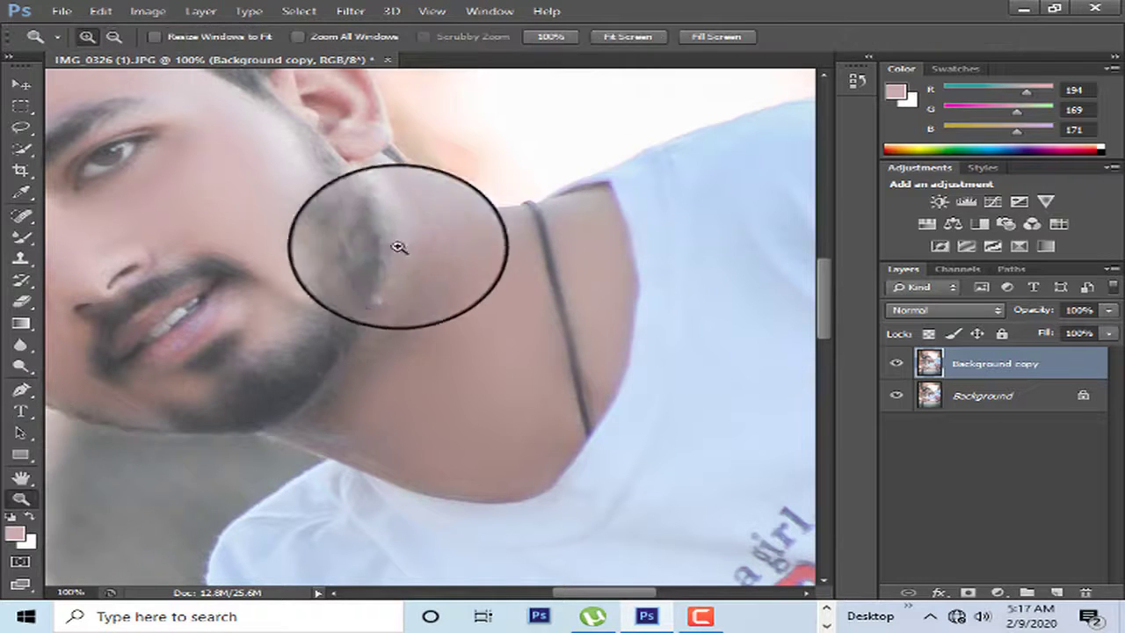
right_click(402, 238)
left_click(430, 249)
right_click(338, 145)
left_click(437, 241)
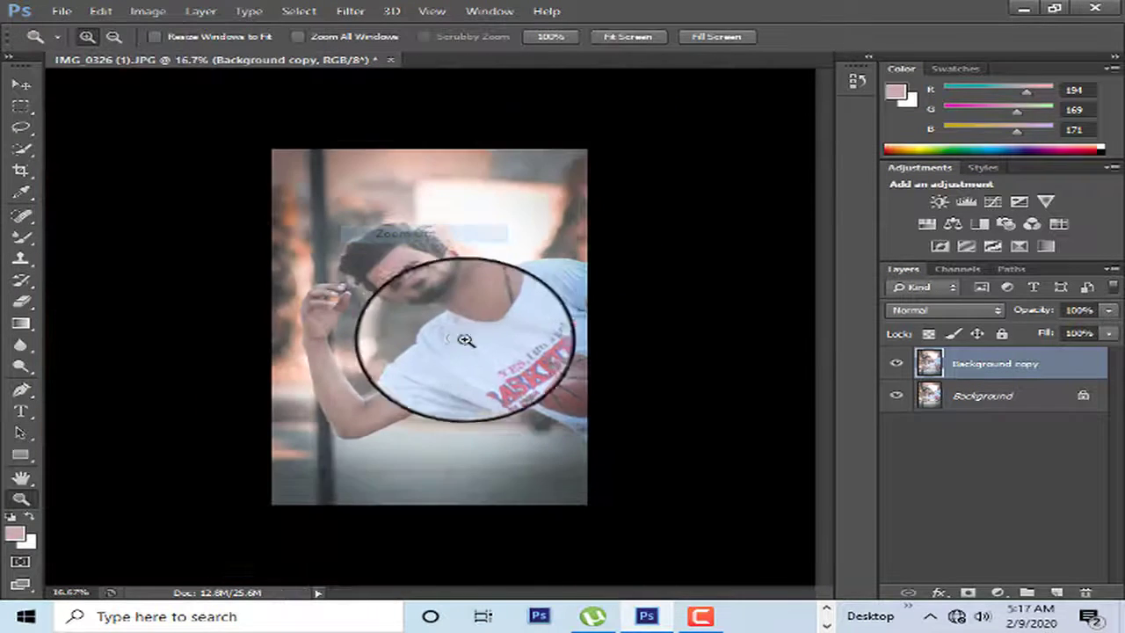
left_click(460, 263)
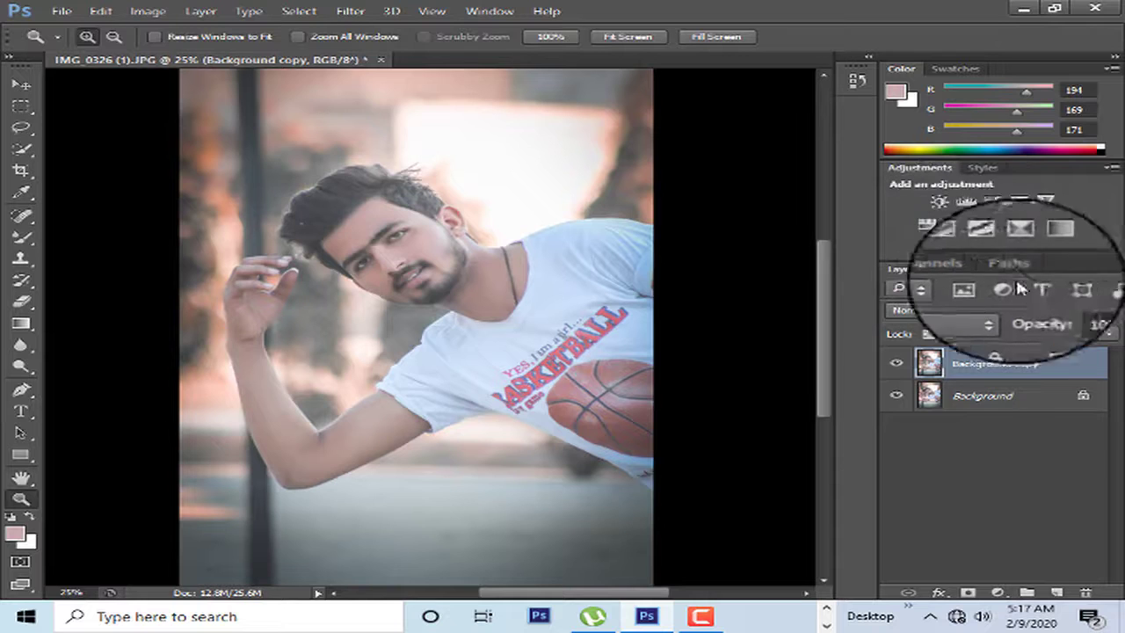
left_click(1058, 223)
left_click(826, 376)
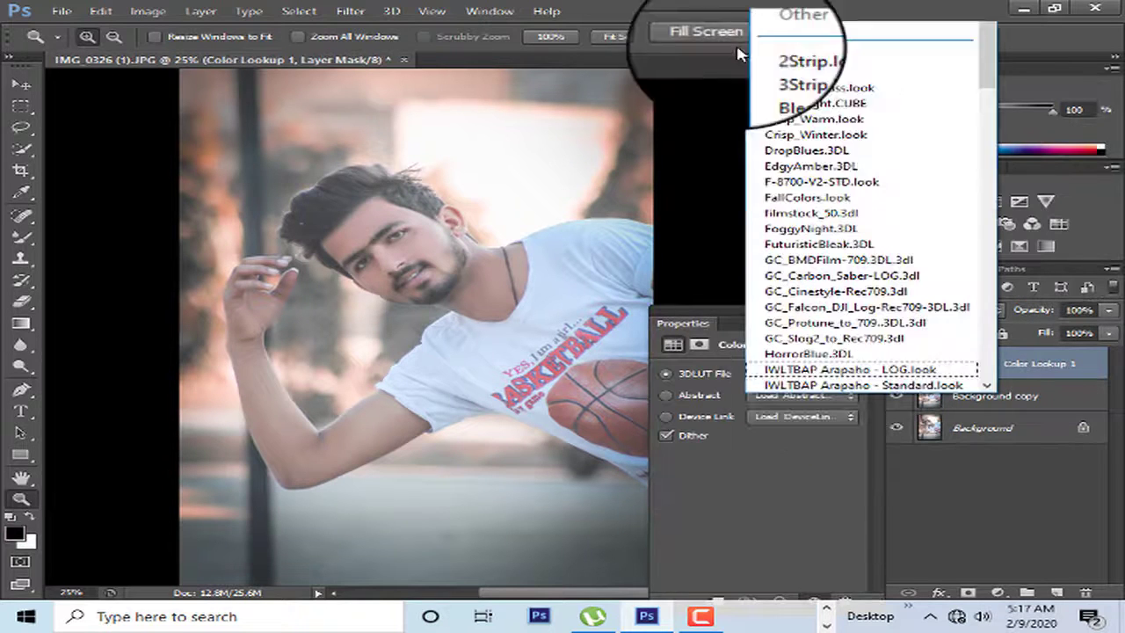
left_click(822, 102)
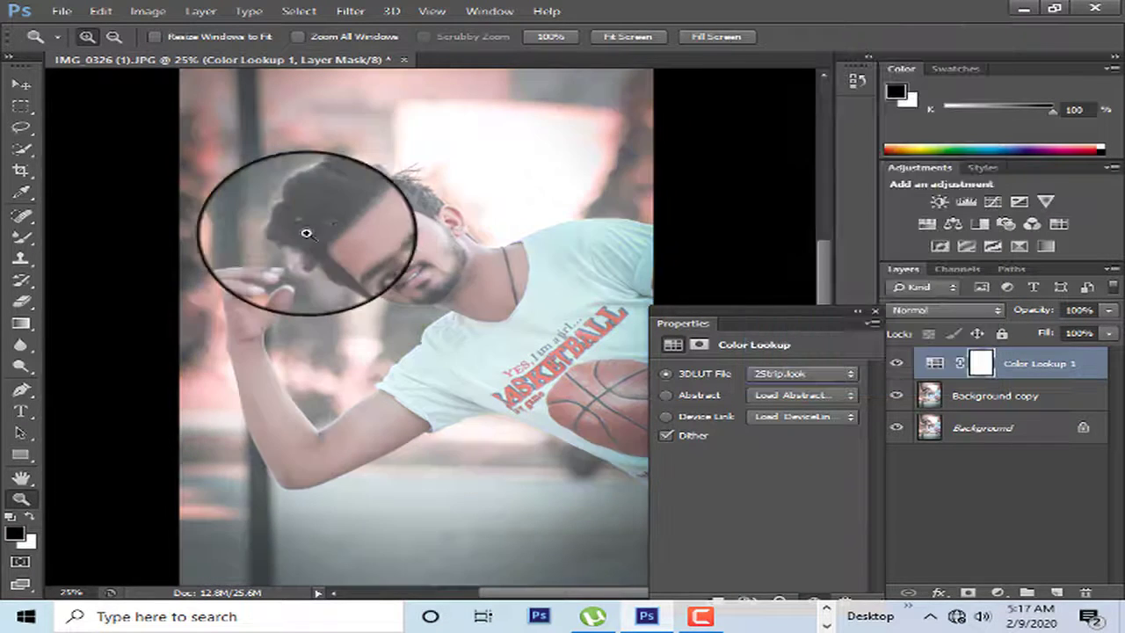
key("Down")
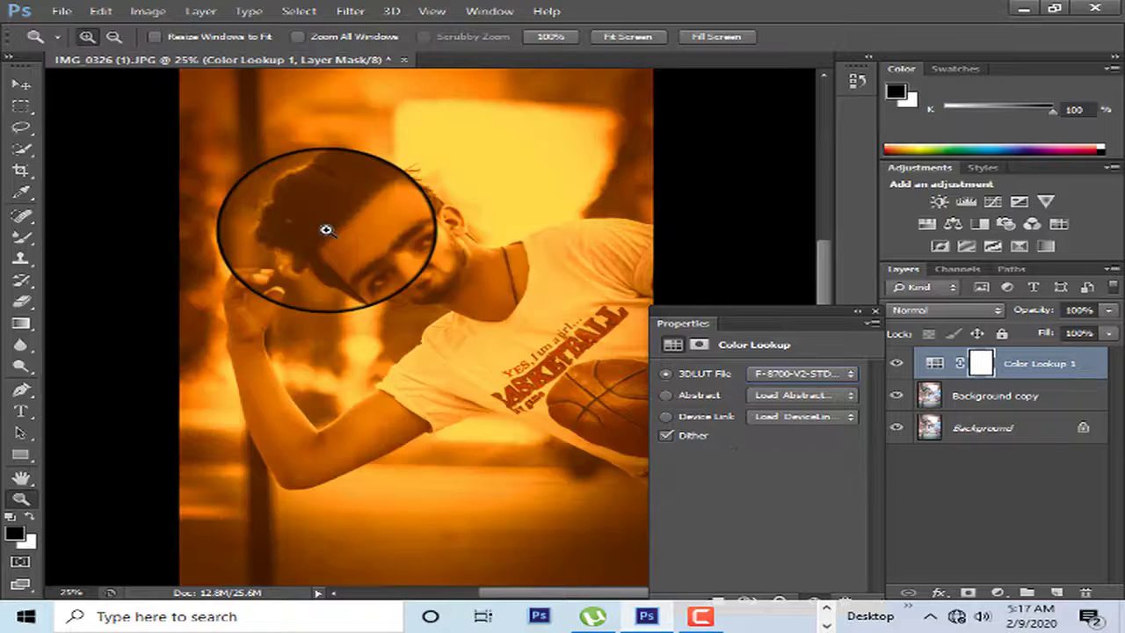
key("Down")
key("Down")
key("Down")
key("Down")
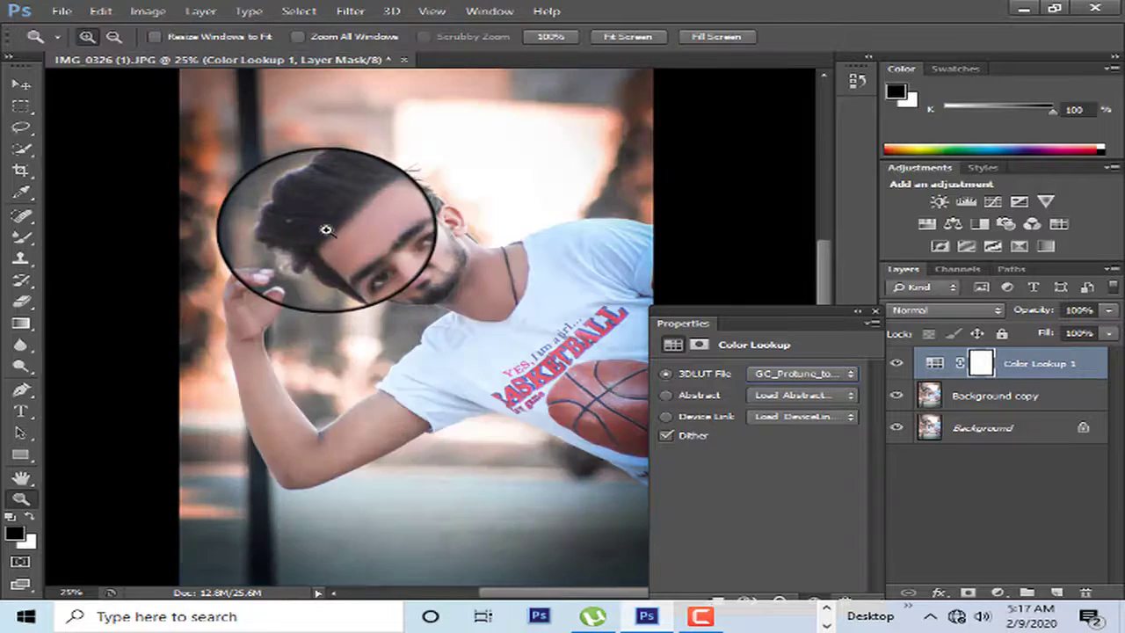
key("Down")
key("Down")
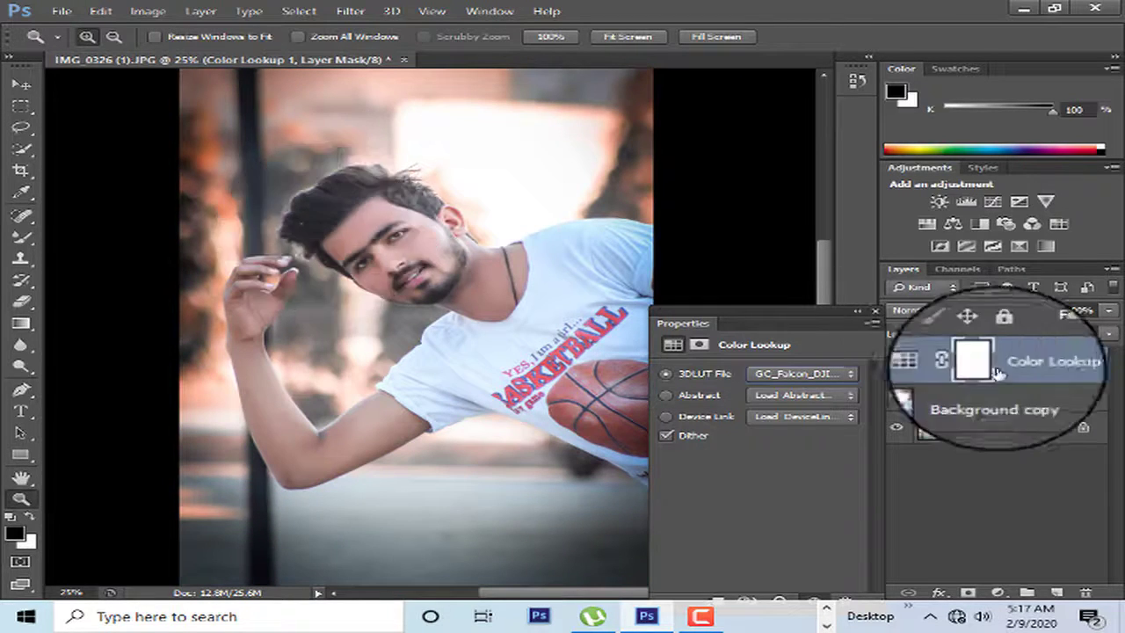
left_click(875, 310)
Step: Lower the Color Lookup layer's fill to 72%
right_click(431, 255)
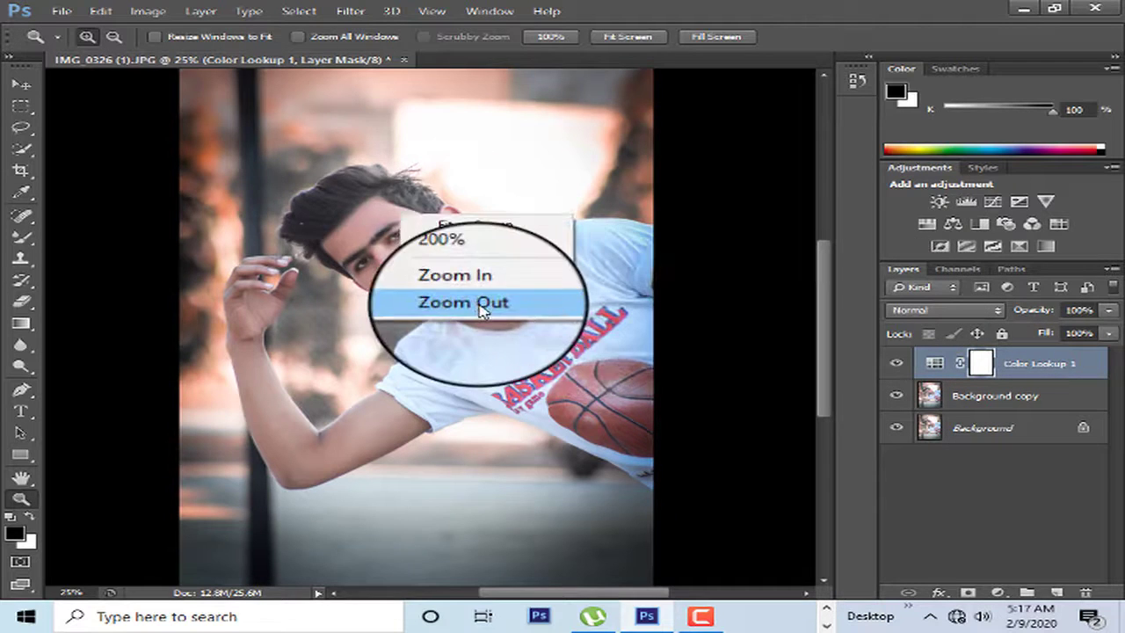
left_click(479, 307)
left_click(478, 304)
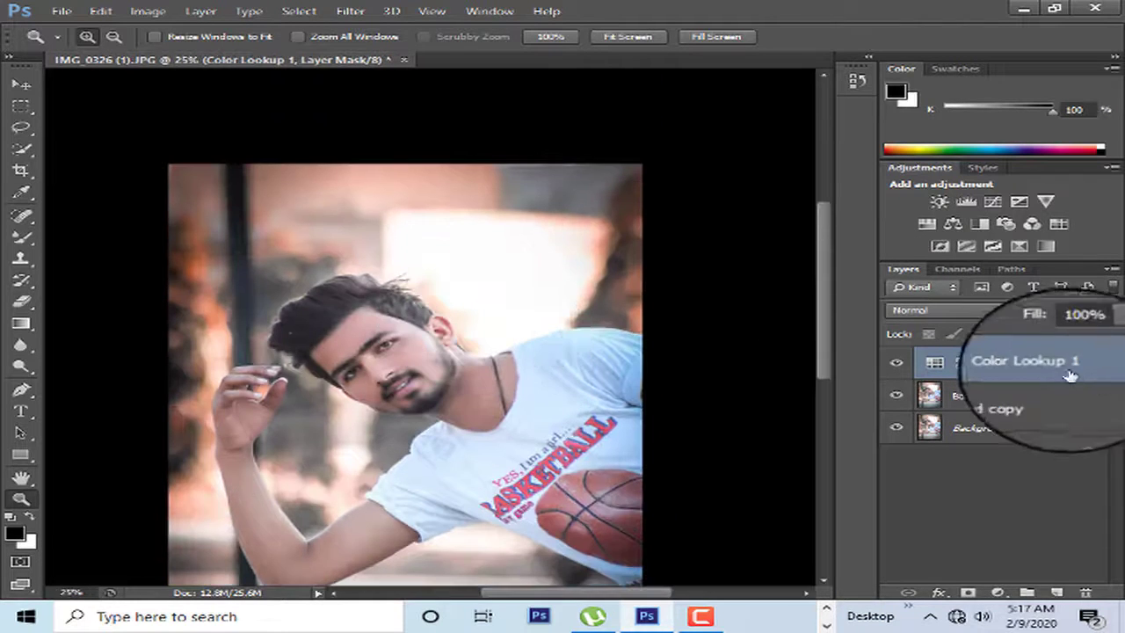
left_click(1078, 353)
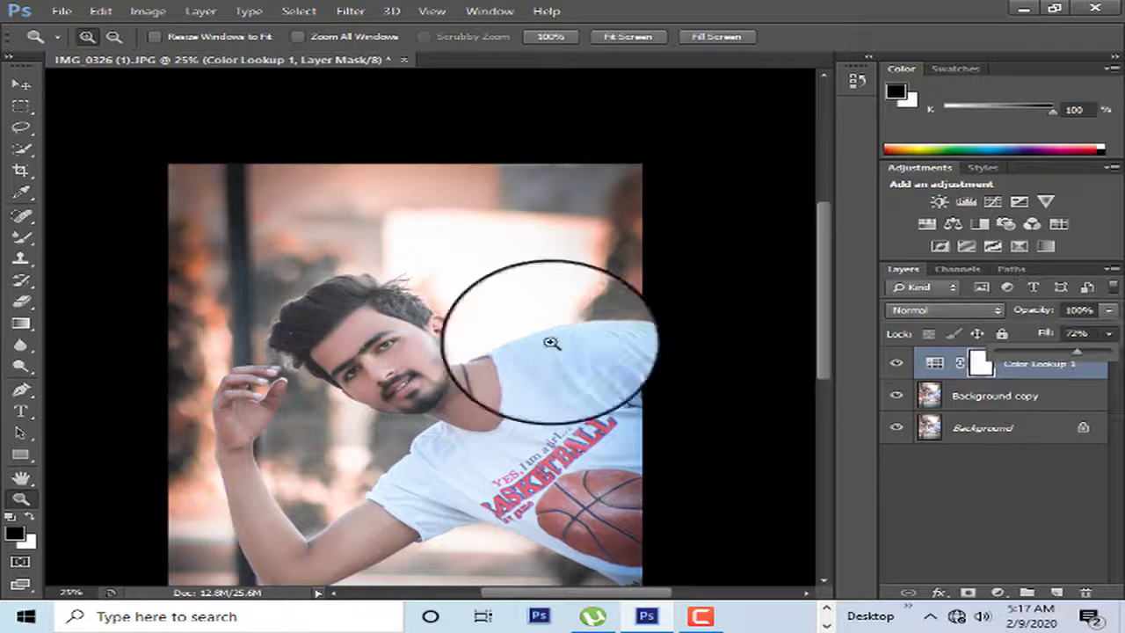
scroll(303, 249, "down", 3)
scroll(306, 247, "up", 3)
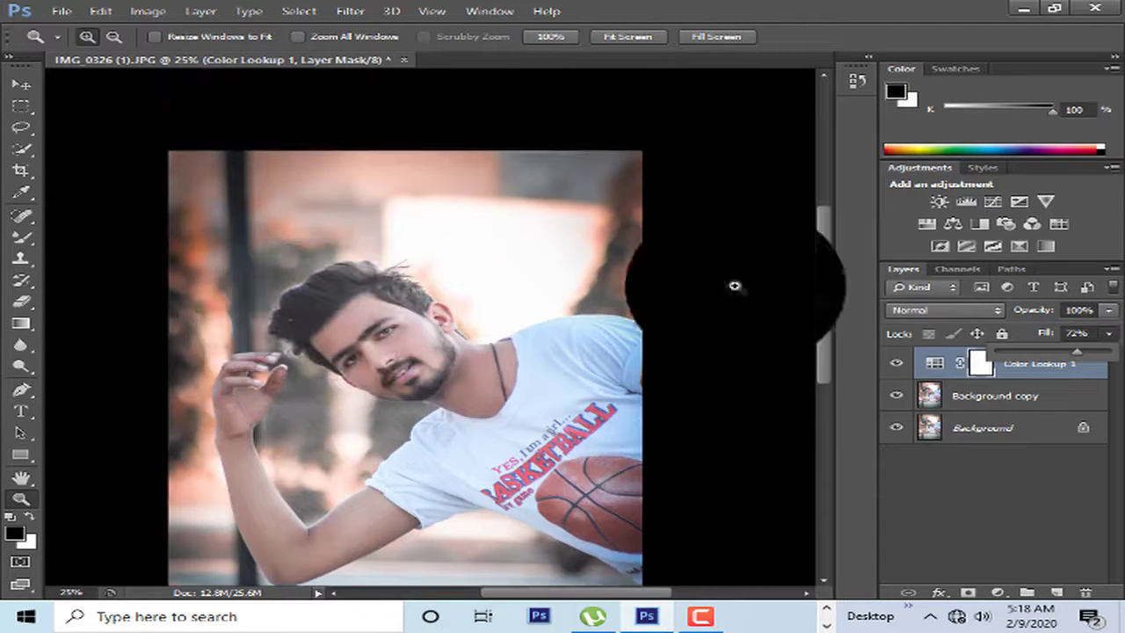
Step: Add a Selective Color layer with Reds Cyan -55 and reduced Yellow
left_click(1045, 246)
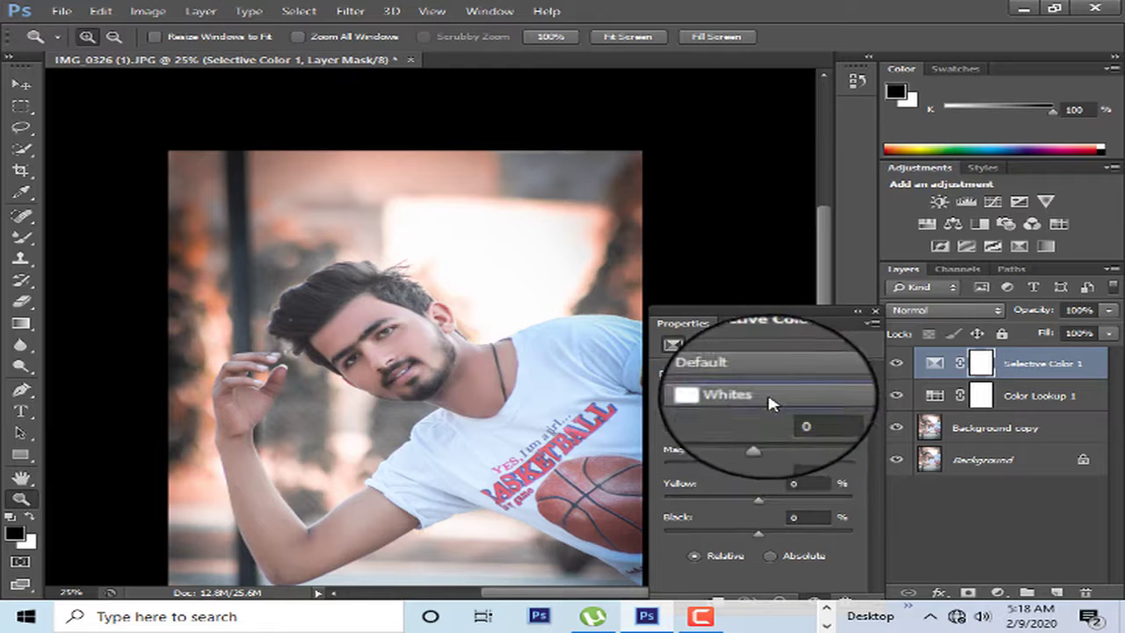
left_click(772, 403)
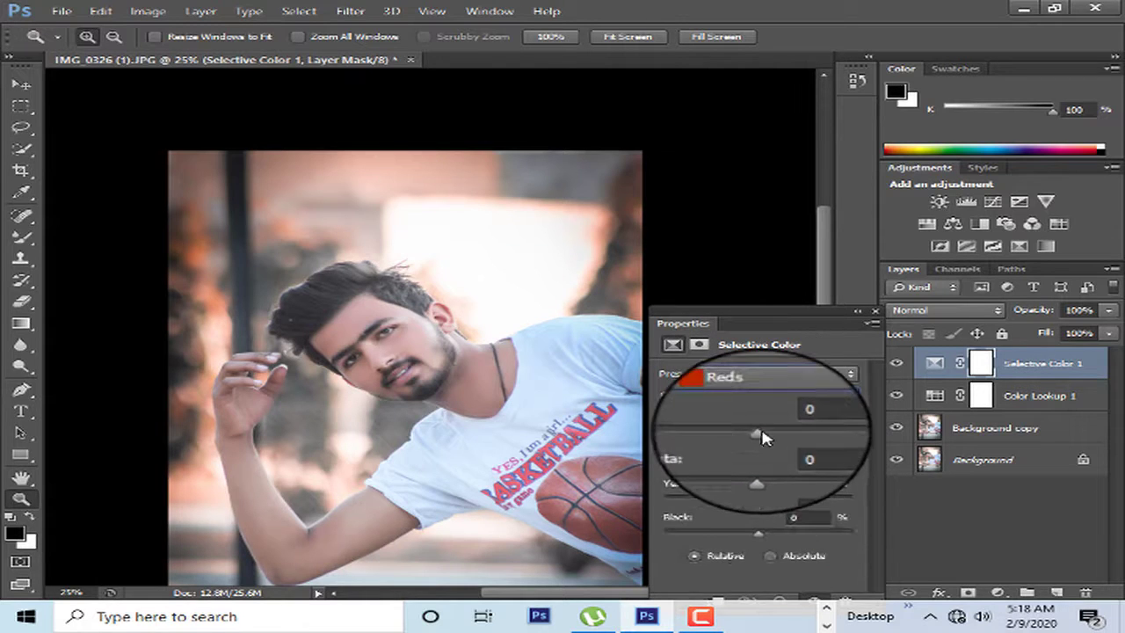
left_click_drag(754, 440, 716, 436)
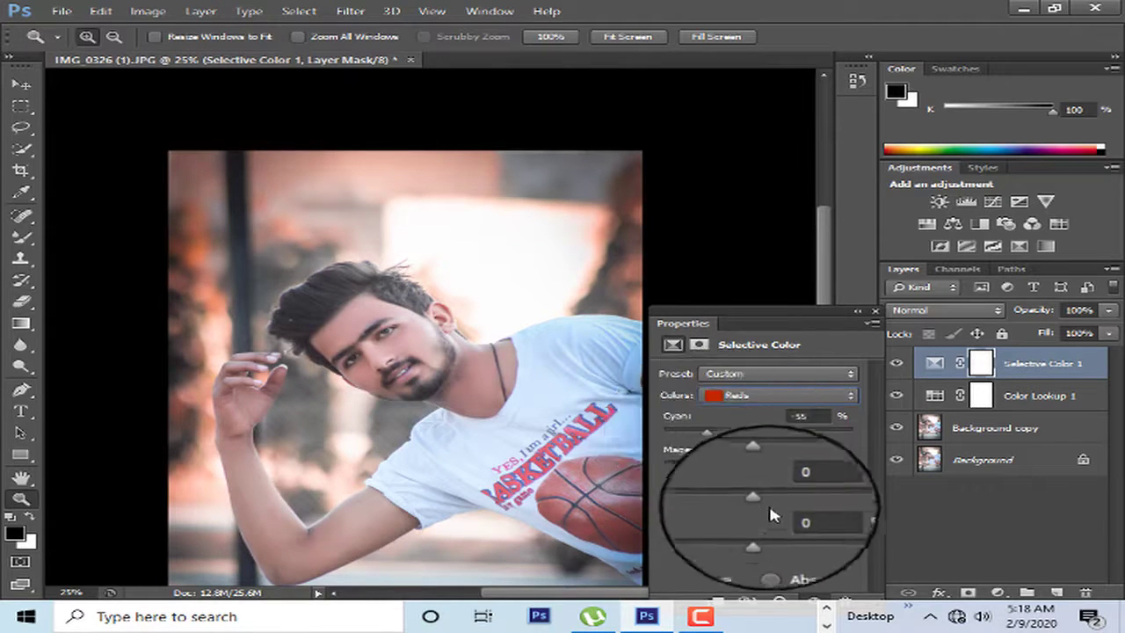
left_click_drag(803, 506, 773, 502)
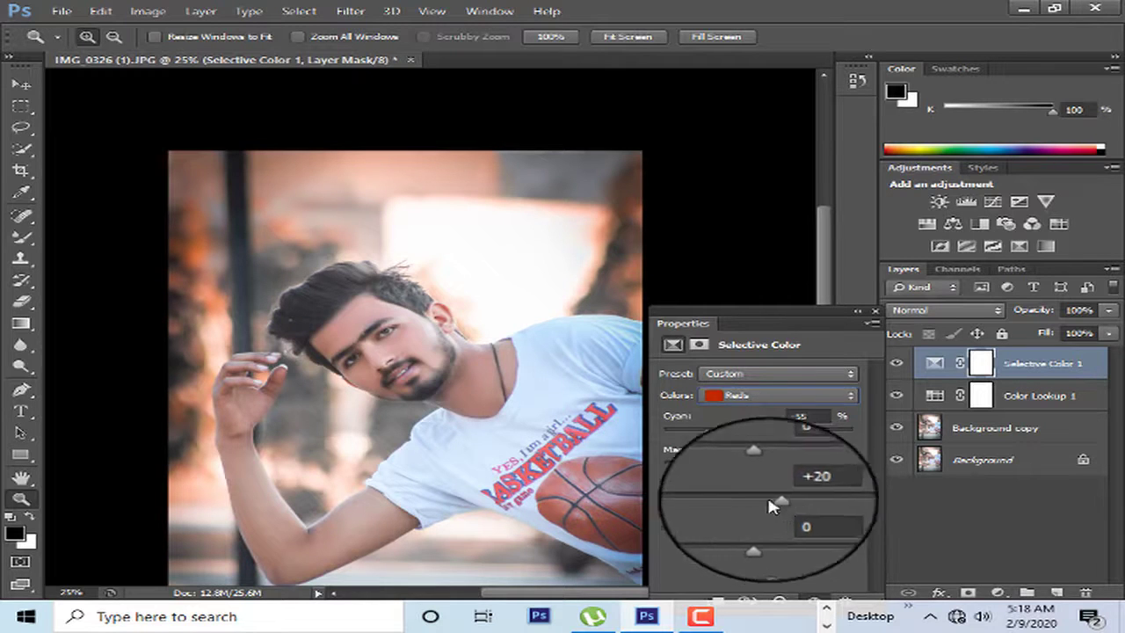
right_click(462, 233)
left_click(497, 373)
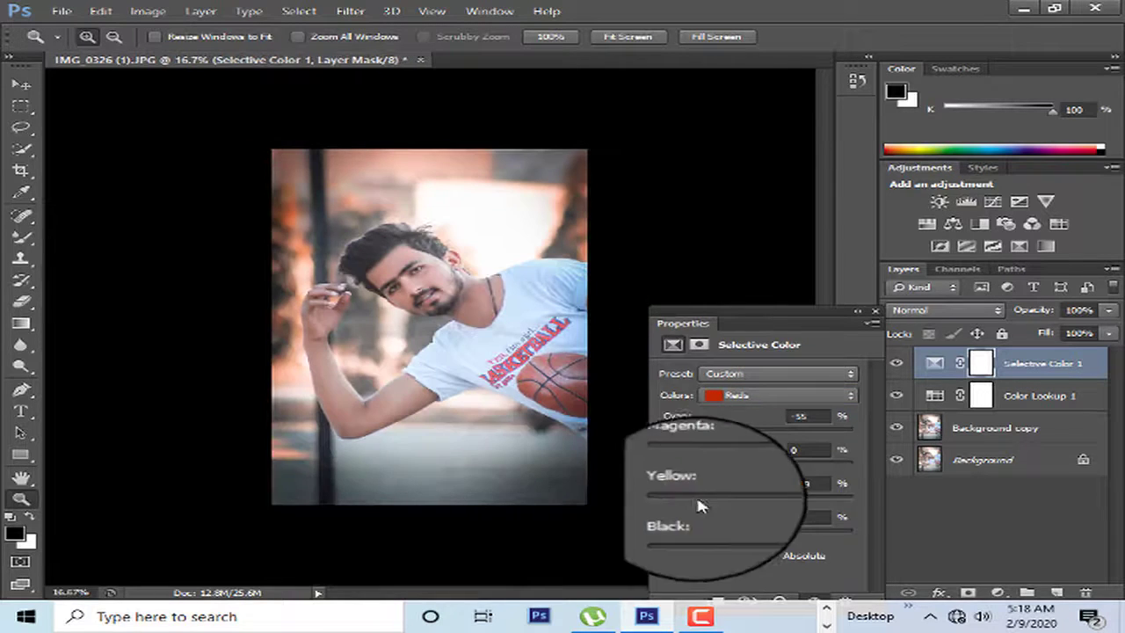
Step: Set the Selective Color Whites to Cyan +30, Magenta -10, Yellow -41
left_click(761, 402)
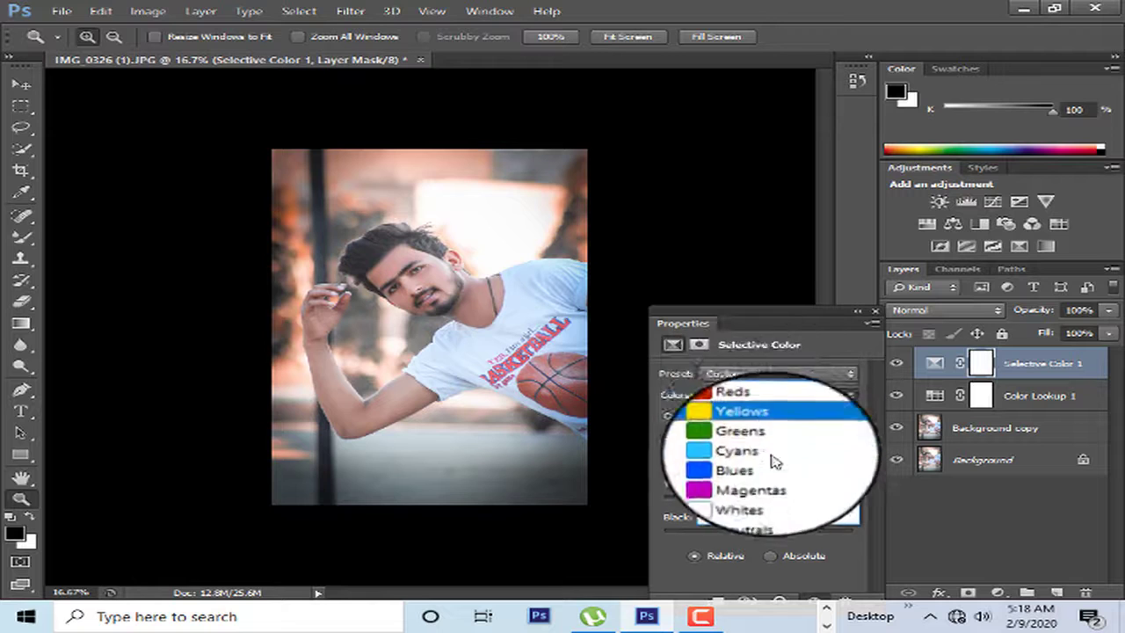
left_click(736, 493)
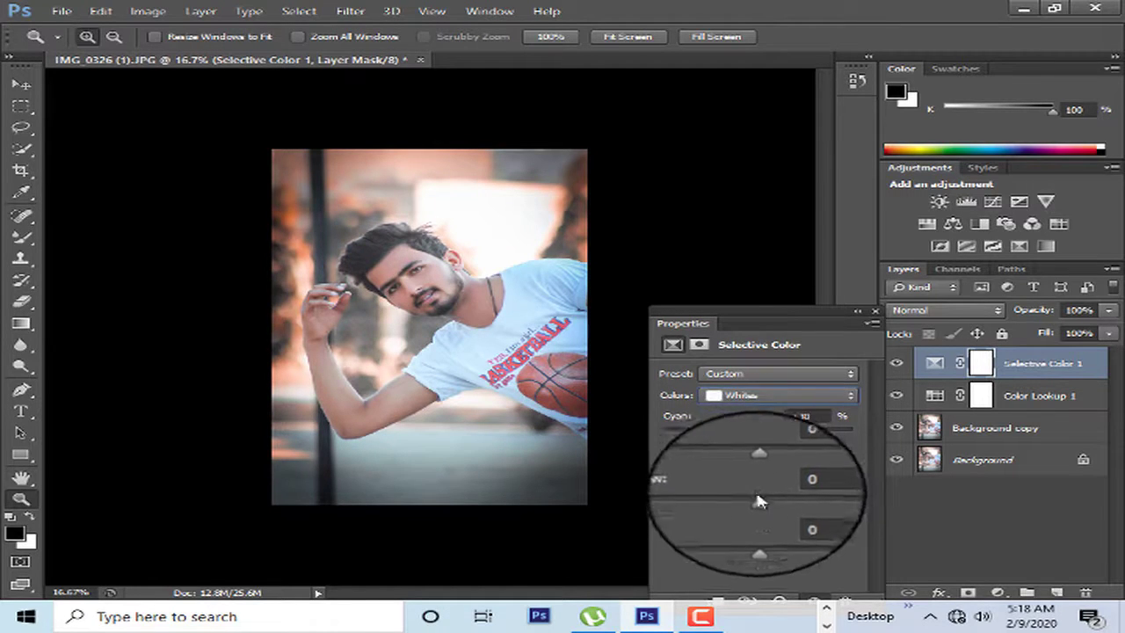
left_click_drag(758, 502, 729, 502)
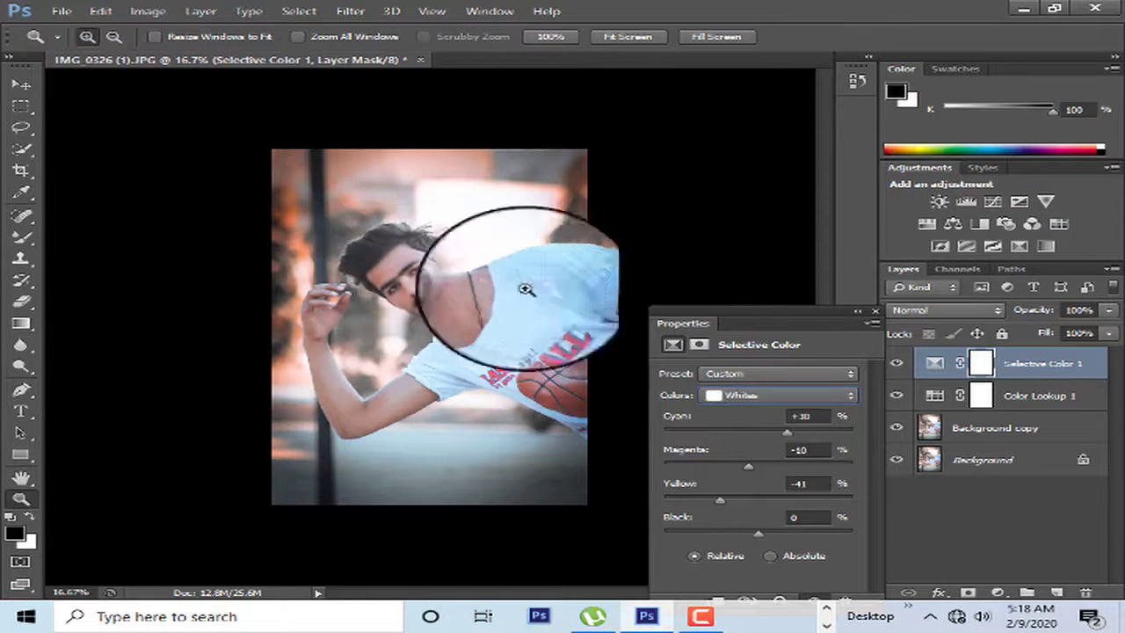
left_click(876, 311)
left_click(387, 263)
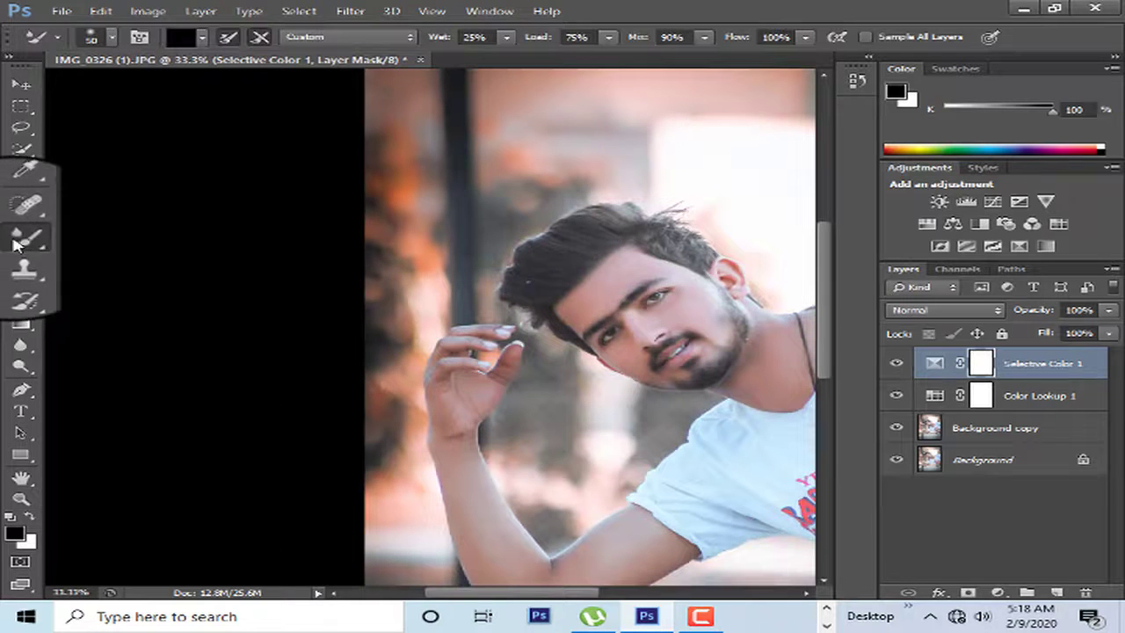
Step: Paint black at 14% opacity on the Selective Color mask over face, neck and arm
right_click(21, 236)
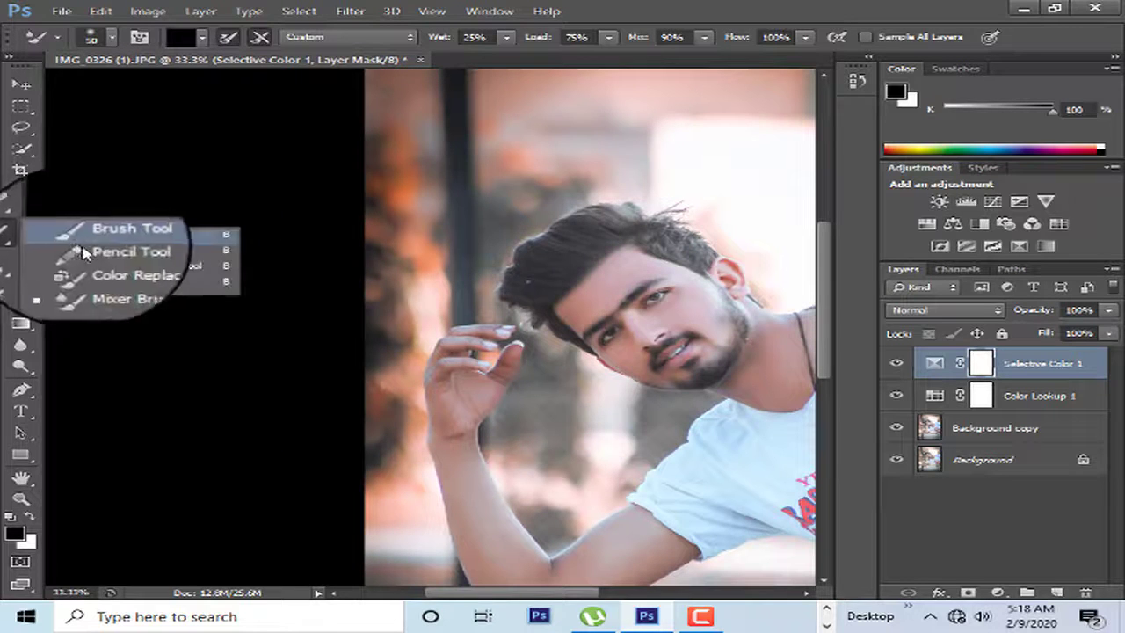
left_click(66, 236)
left_click_drag(565, 326, 382, 308)
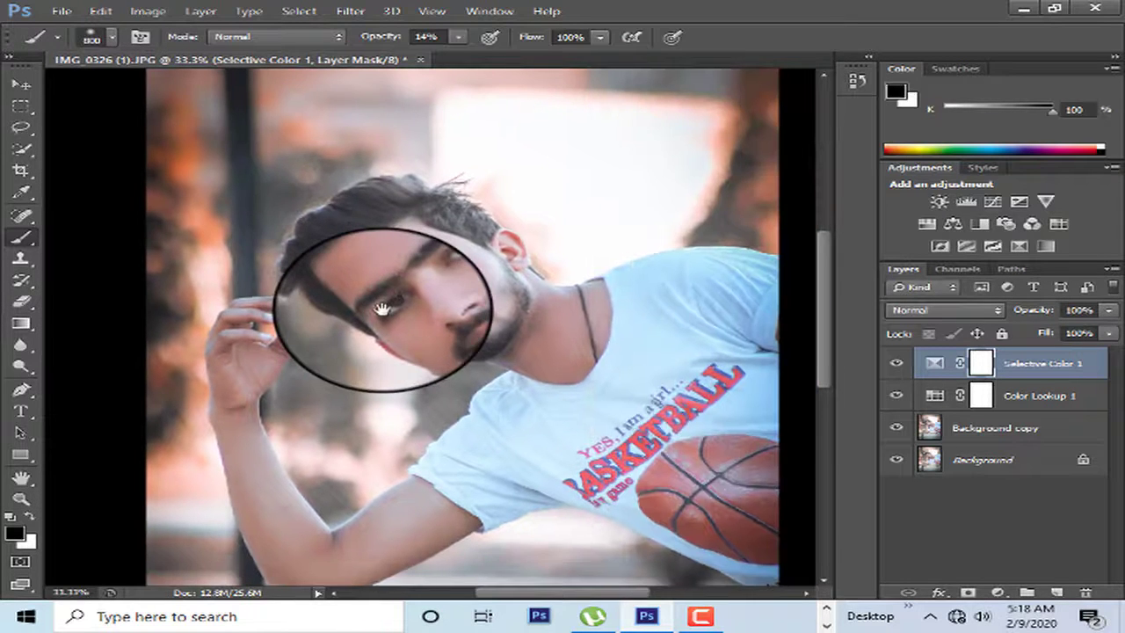
key("bracketleft")
key("bracketleft")
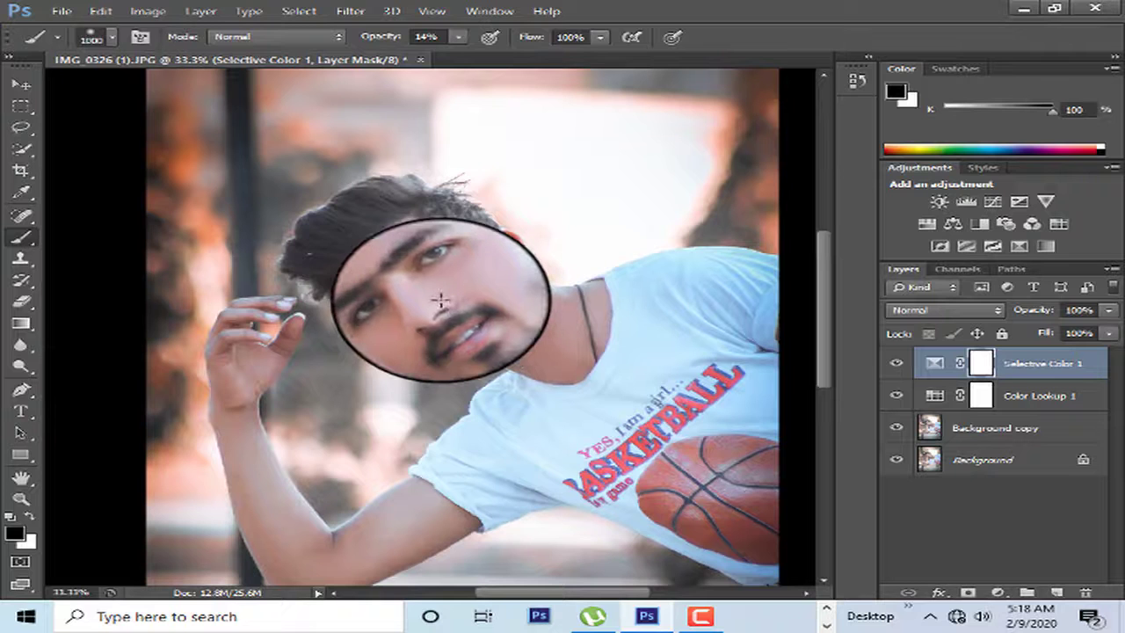
key("bracketleft")
key("bracketright")
key("bracketright")
key("bracketright")
left_click_drag(430, 282, 440, 313)
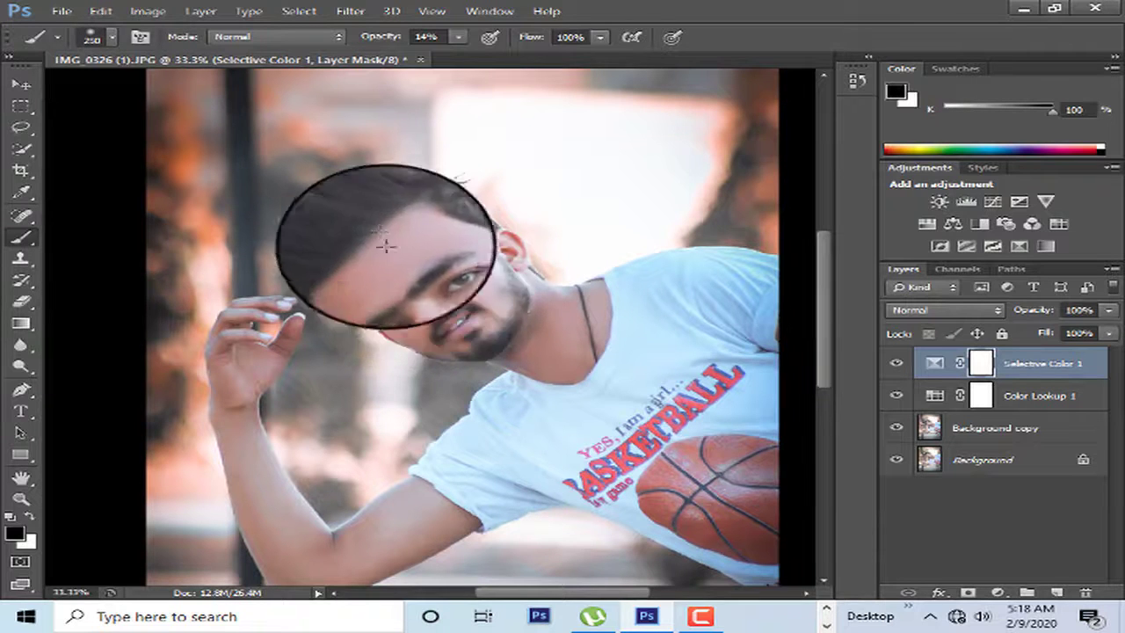
key("bracketright")
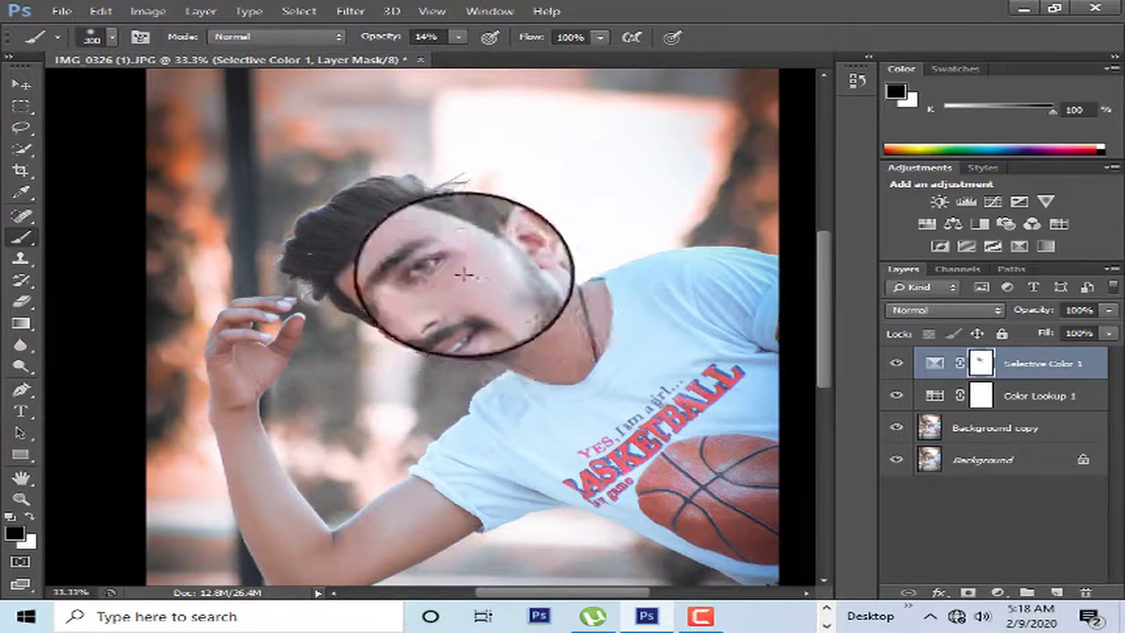
mouse_move(545, 297)
left_mouse_down()
mouse_move(471, 254)
mouse_move(416, 335)
left_mouse_up()
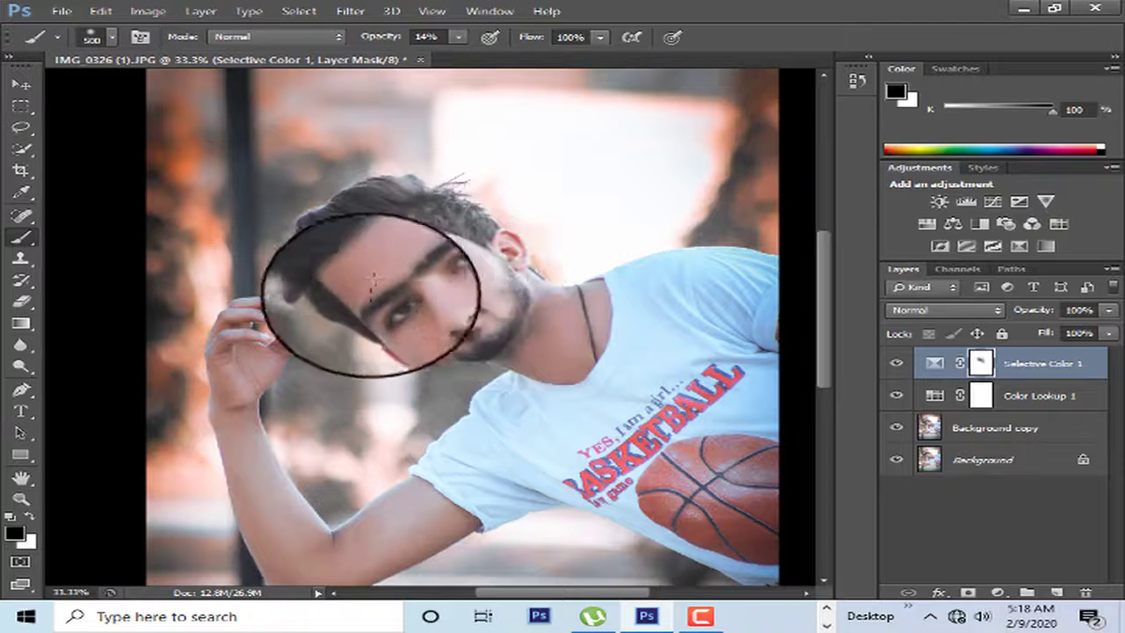
mouse_move(372, 280)
left_mouse_down()
mouse_move(434, 516)
mouse_move(308, 535)
mouse_move(339, 510)
mouse_move(603, 410)
mouse_move(243, 407)
mouse_move(231, 251)
mouse_move(499, 261)
mouse_move(364, 296)
mouse_move(389, 319)
mouse_move(569, 347)
mouse_move(583, 384)
mouse_move(552, 357)
left_mouse_up()
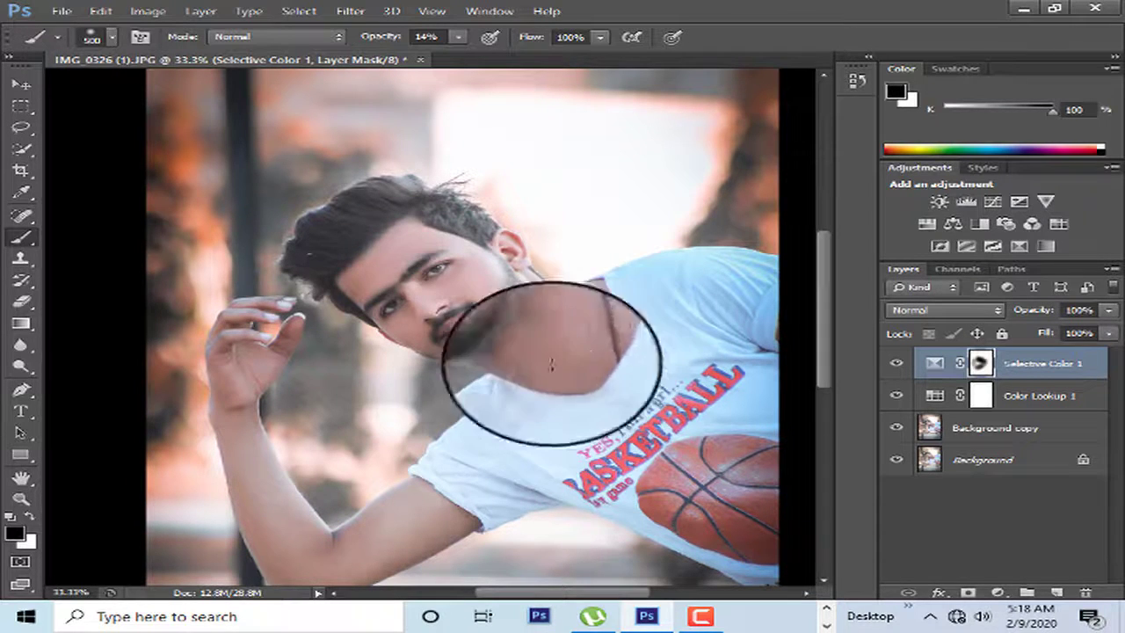
Step: Zoom out to review the whole masked portrait
left_click(21, 499)
right_click(397, 149)
left_click(431, 160)
right_click(400, 114)
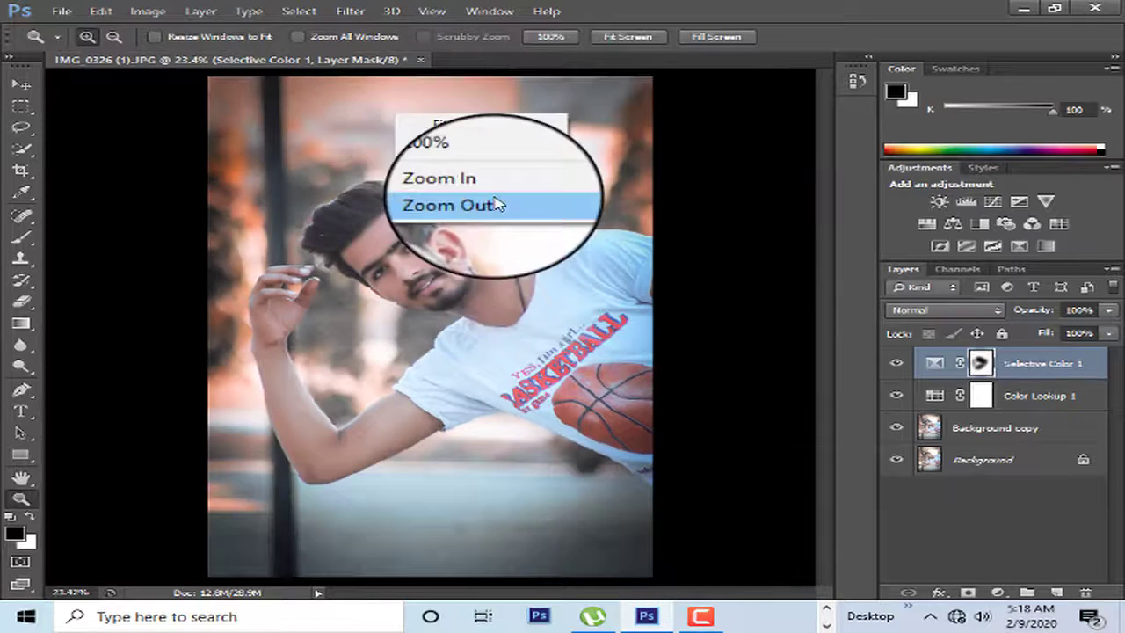
left_click(495, 203)
left_click(458, 303)
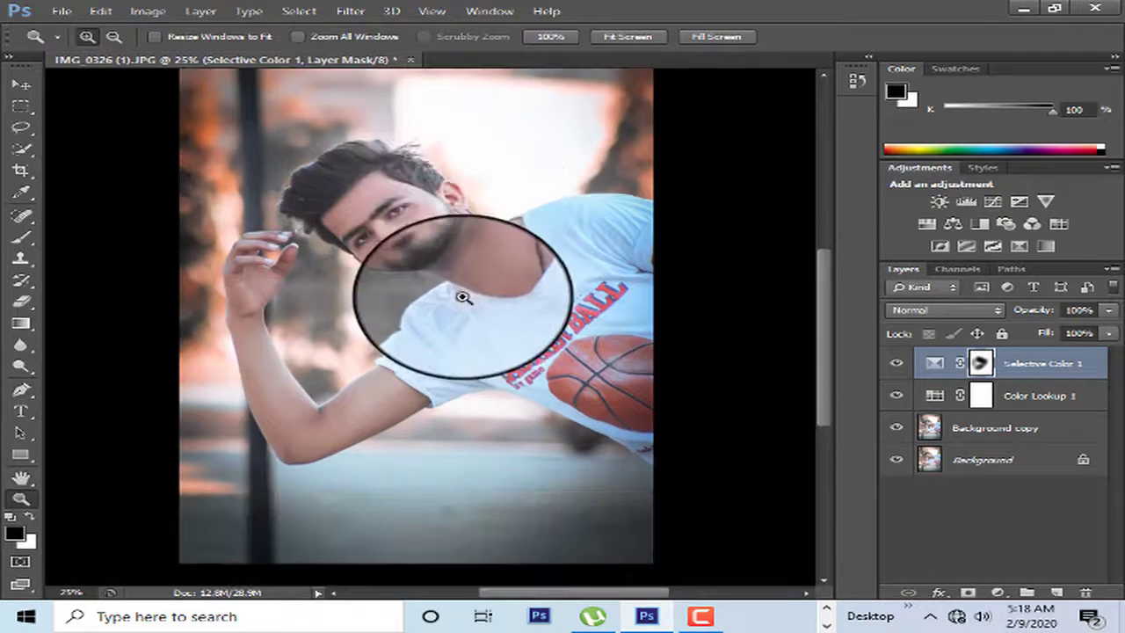
scroll(464, 299, "down", 3)
scroll(458, 290, "up", 5)
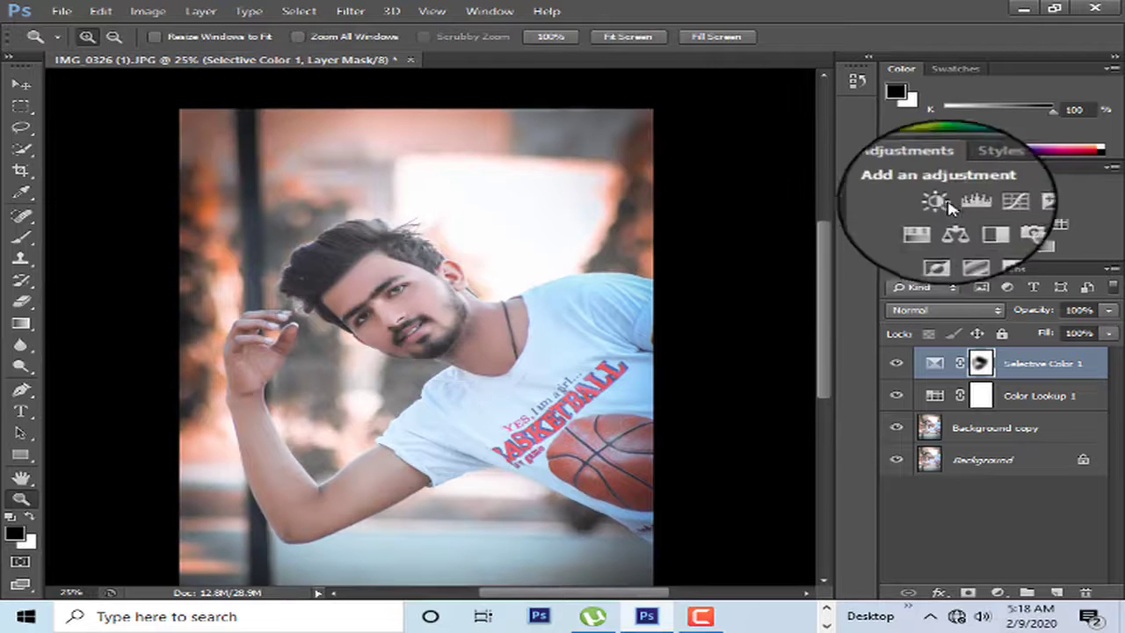
Step: Add a Photo Filter adjustment layer and choose its filter from the list
left_click(1005, 224)
left_click(770, 370)
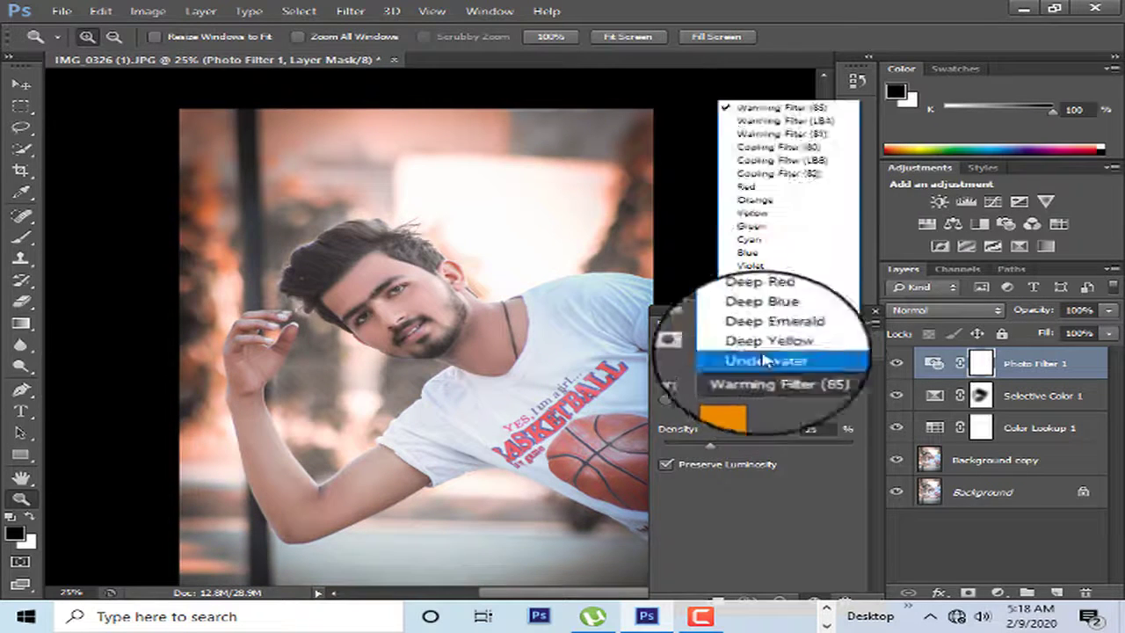
left_click(778, 121)
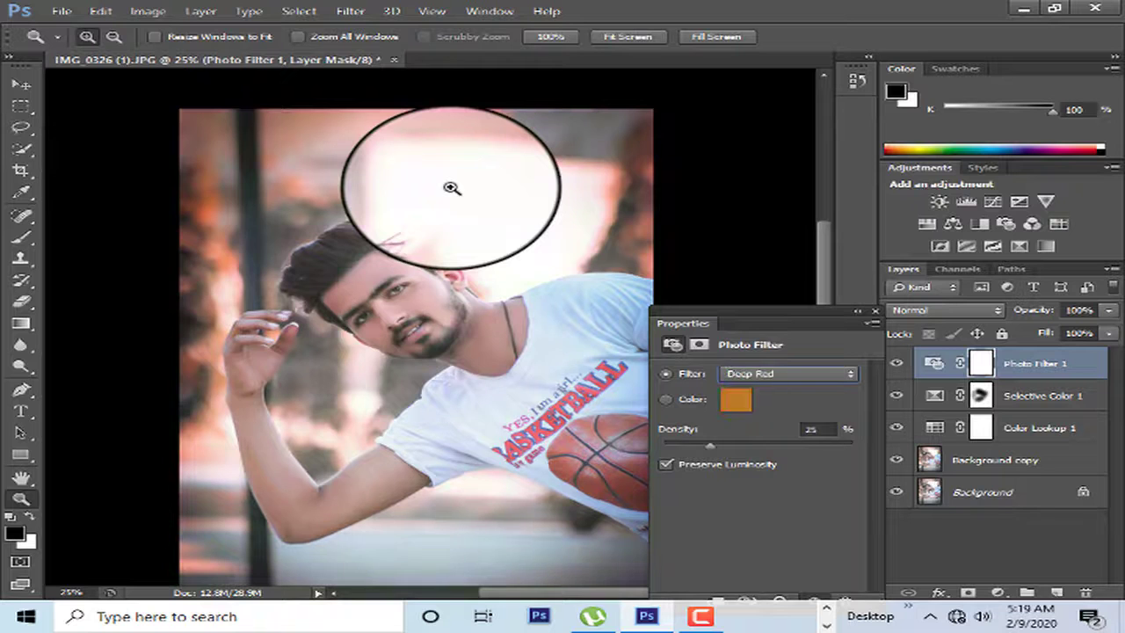
Step: Reset the canvas zoom to 25%, close the Photo Filter settings, and select the Background copy layer
right_click(422, 200)
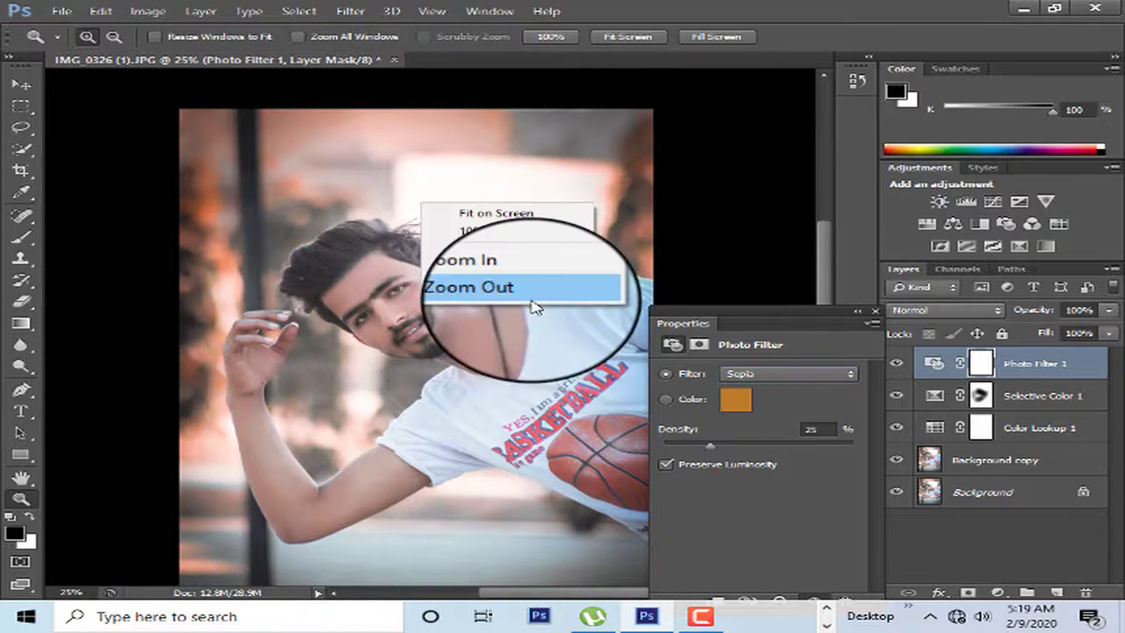
left_click(492, 284)
left_click(536, 352)
scroll(537, 352, "up", 2)
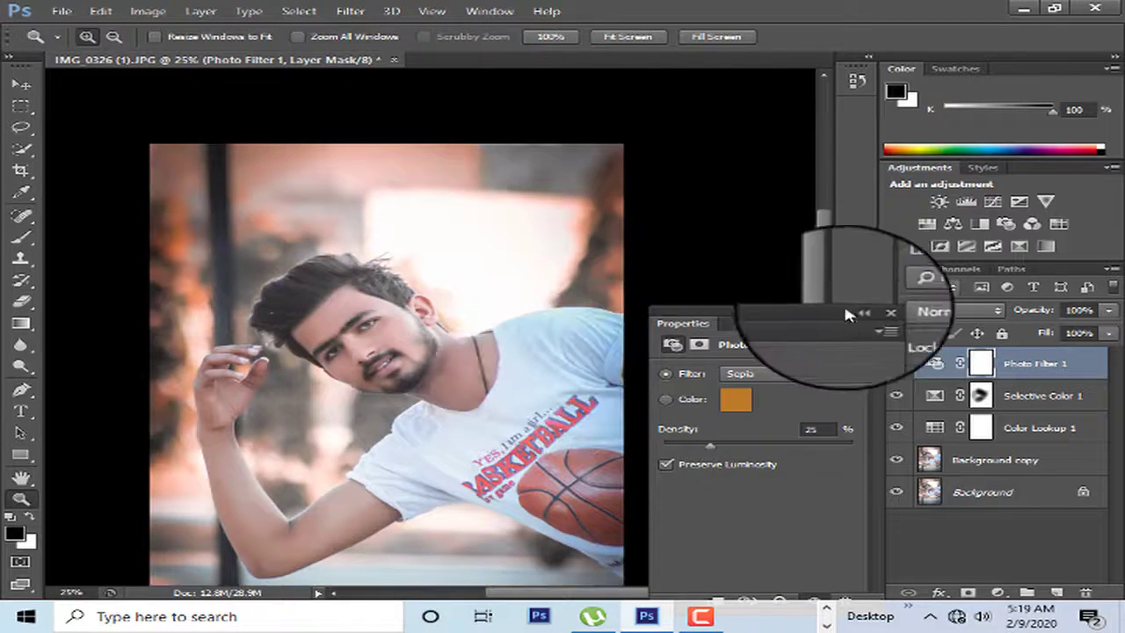
left_click(875, 311)
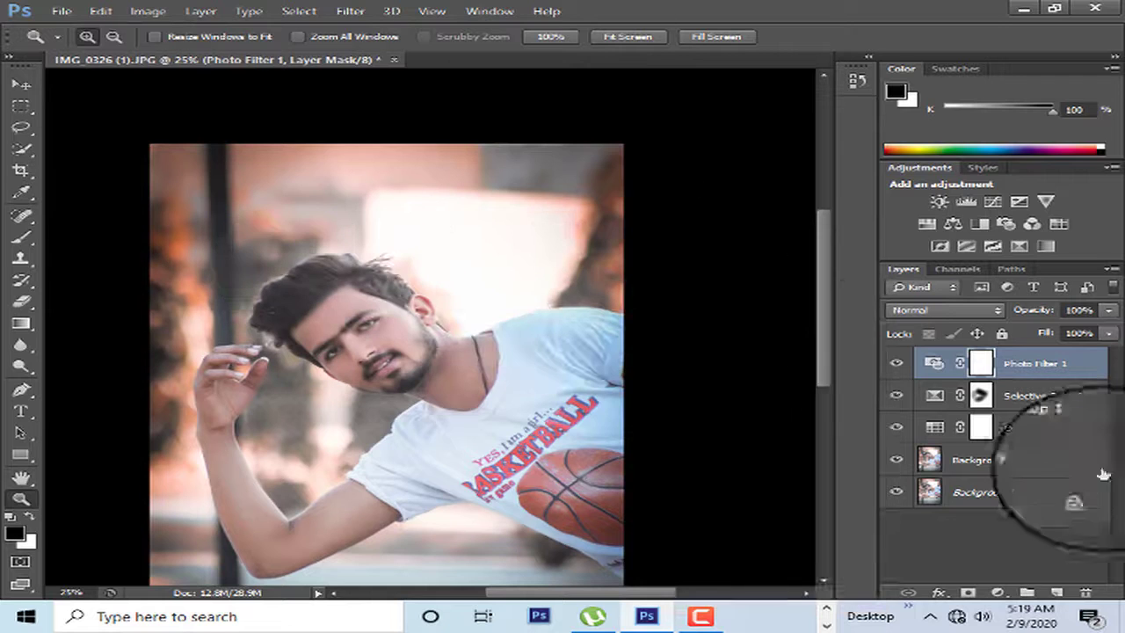
left_click(978, 462)
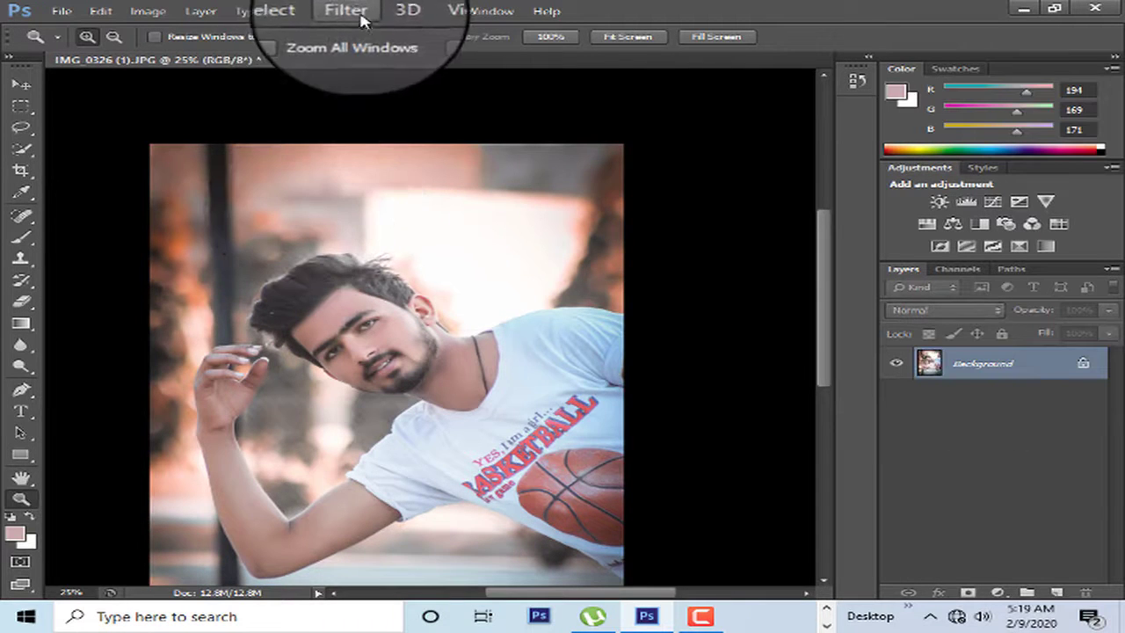
Step: Open the Liquify filter from the Filter menu
left_click(345, 10)
left_click(492, 171)
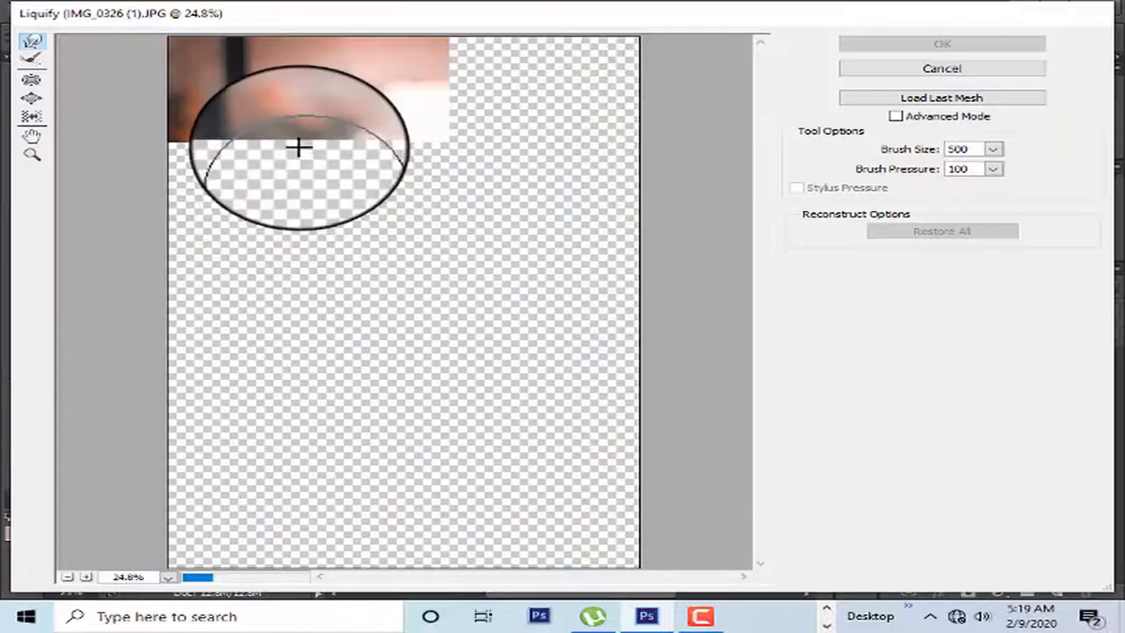
Step: Zoom the Liquify preview to 33.3% and forward-warp the side hair with a 90 brush
left_click(32, 156)
left_click(337, 249)
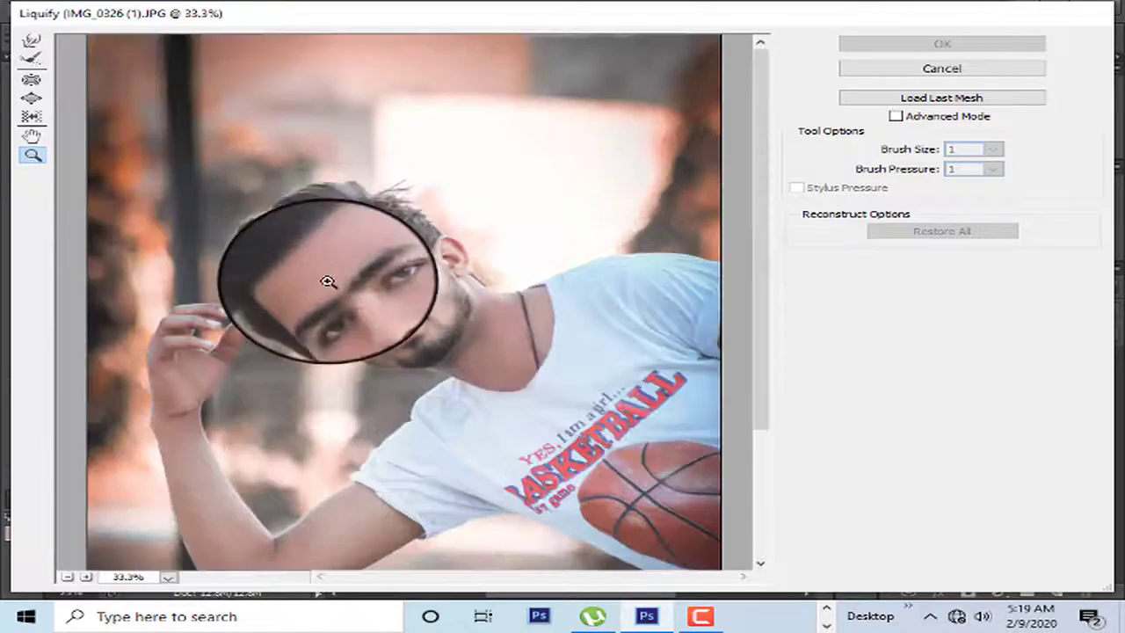
left_click(321, 281)
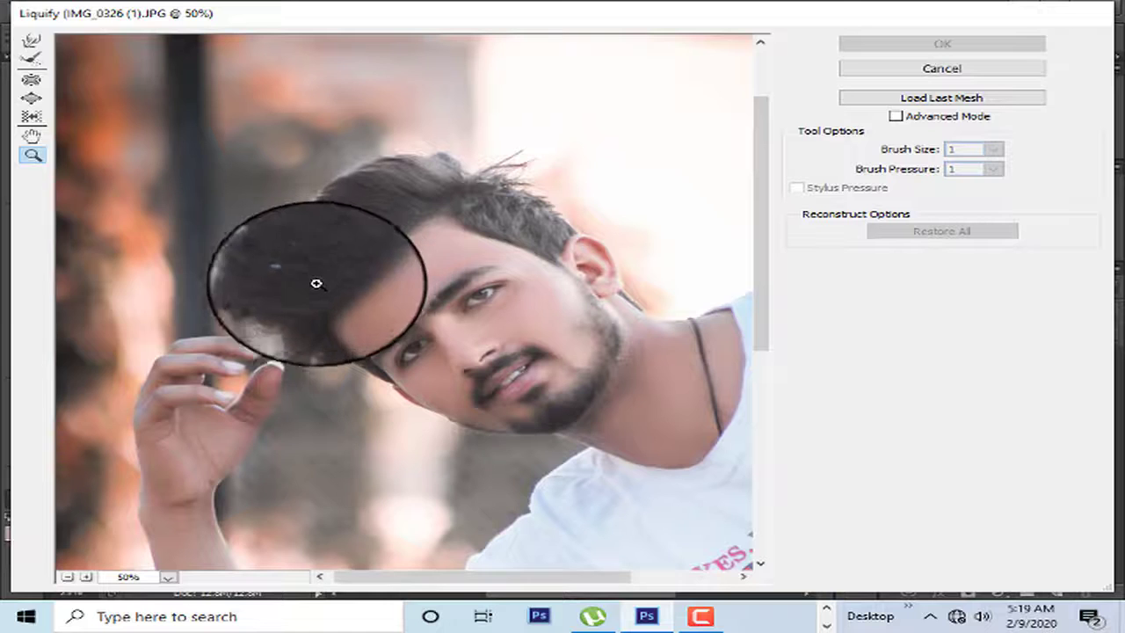
left_click(31, 41)
key("bracketleft")
key("bracketleft")
key("bracketleft")
key("bracketleft")
key("bracketleft")
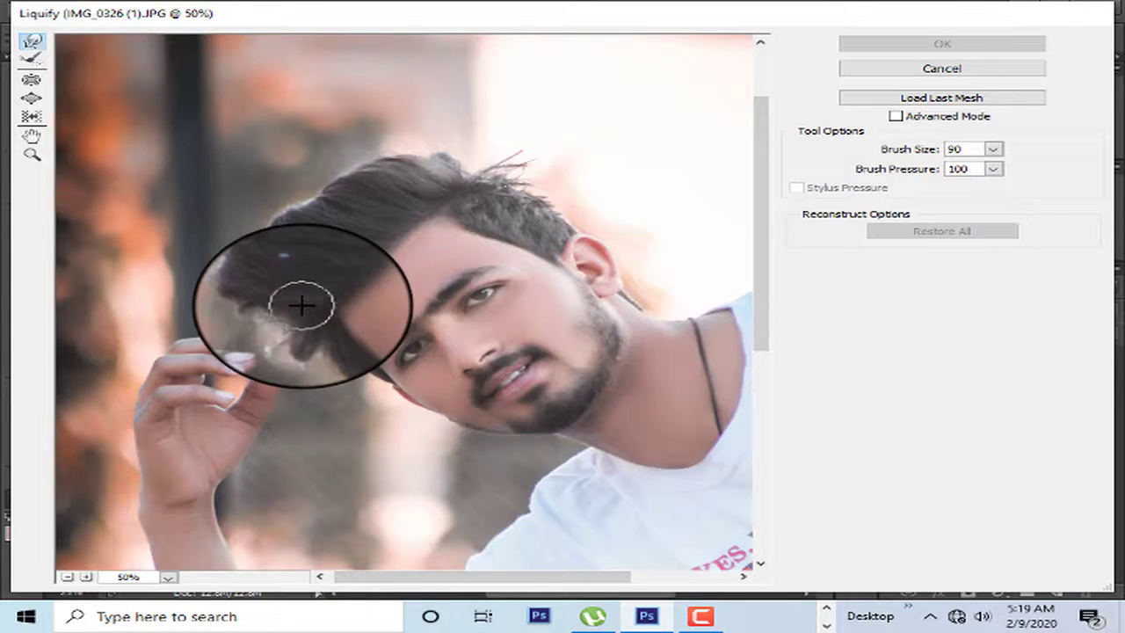
left_click_drag(293, 307, 311, 359)
key("bracketleft")
key("bracketleft")
key("bracketleft")
key("bracketleft")
key("bracketleft")
key("bracketleft")
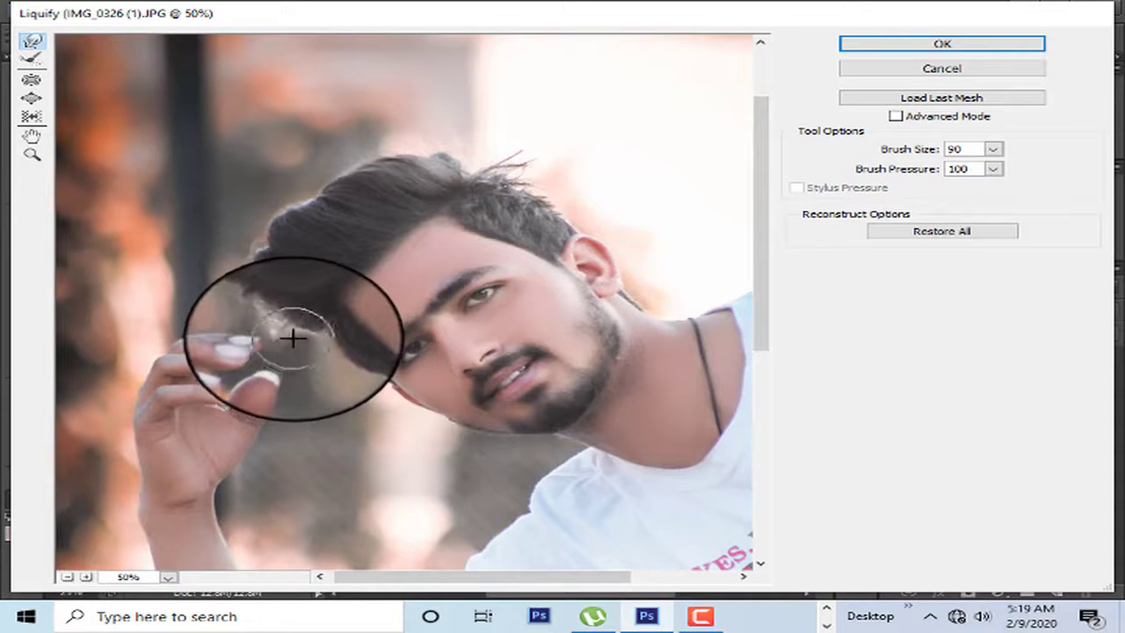
left_click_drag(293, 336, 296, 308)
left_click_drag(262, 249, 276, 256)
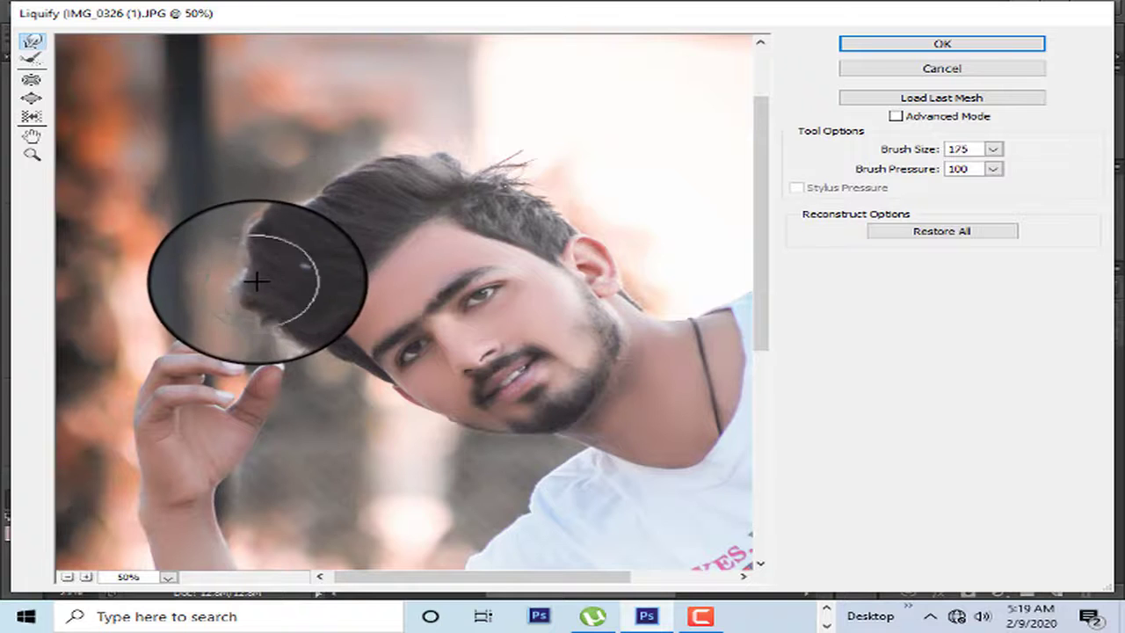
left_click_drag(255, 276, 266, 274)
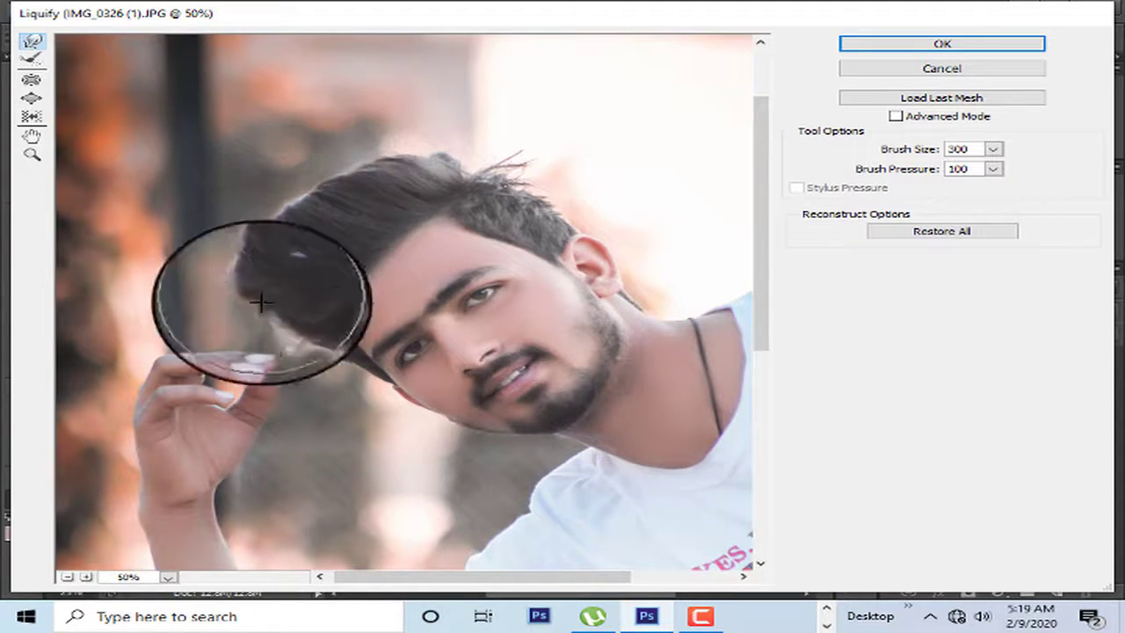
Step: Try warping the hair top and hair toward the hand at brush sizes 600–175, undoing both
key("bracketright")
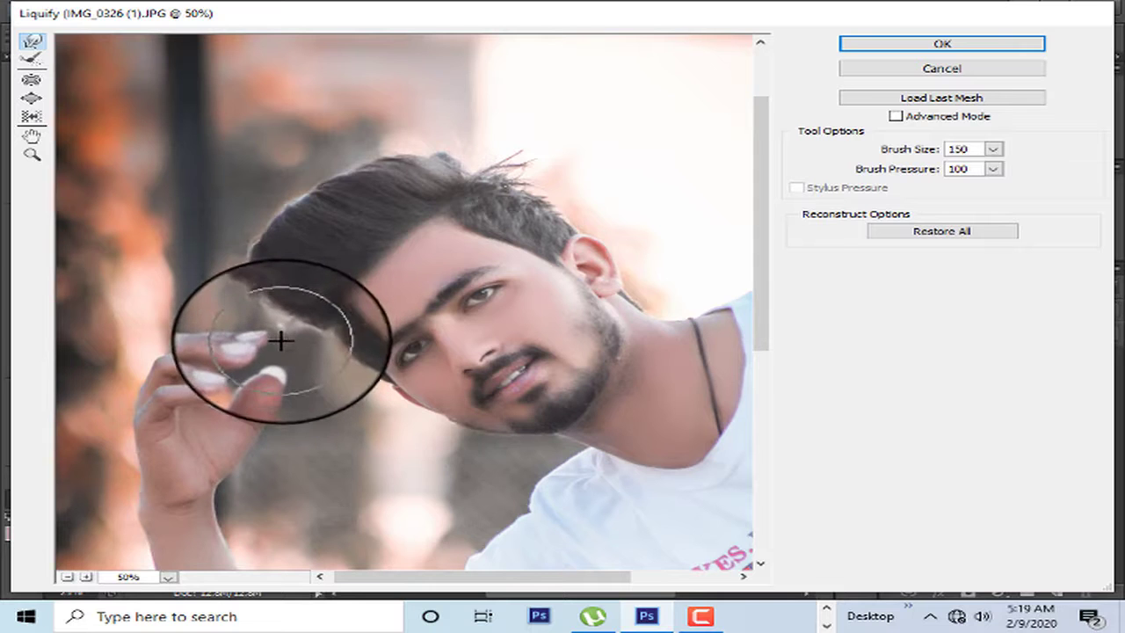
key("bracketright")
key("bracketright")
key("bracketright")
key("bracketright")
key("bracketright")
key("bracketright")
key("bracketright")
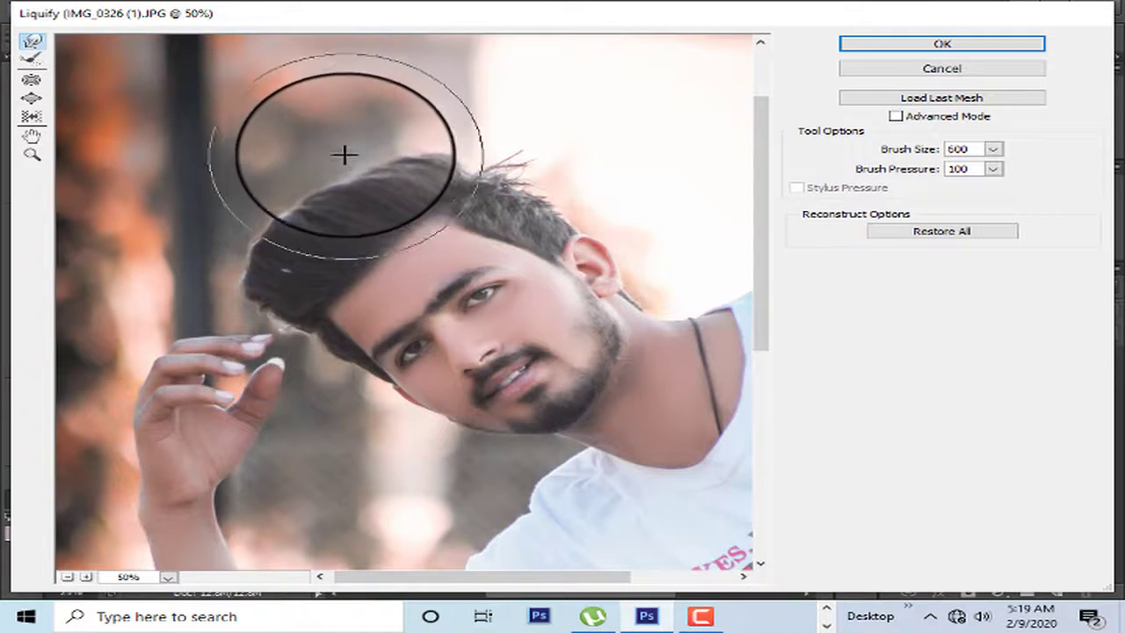
key("bracketleft")
key("bracketleft")
left_click_drag(449, 105, 478, 138)
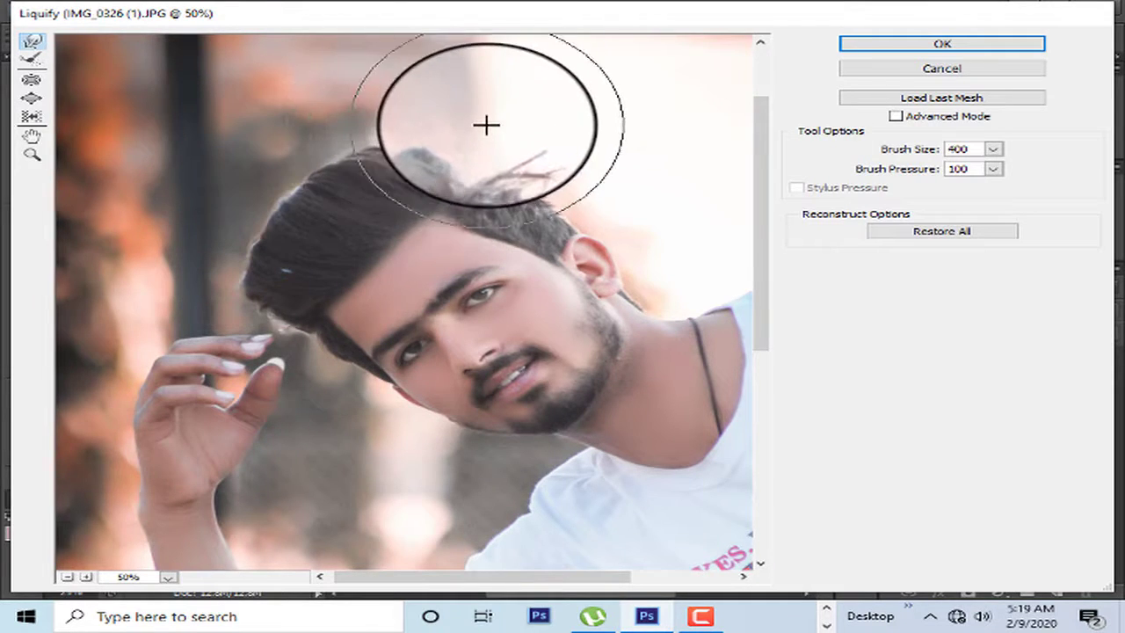
key("ctrl+z")
key("bracketleft")
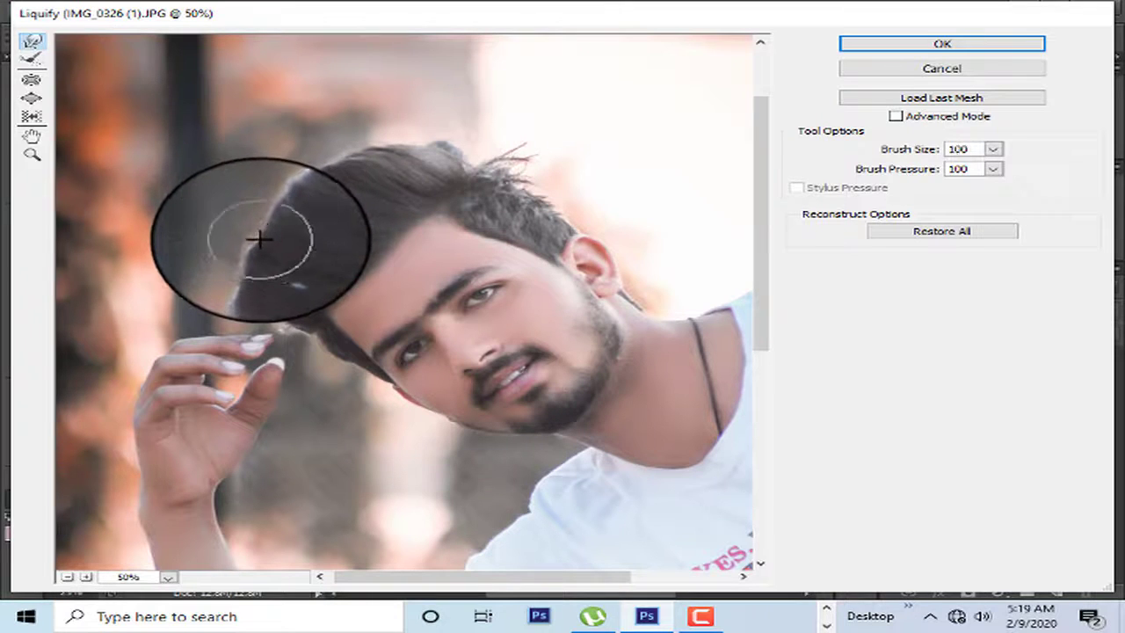
key("bracketright")
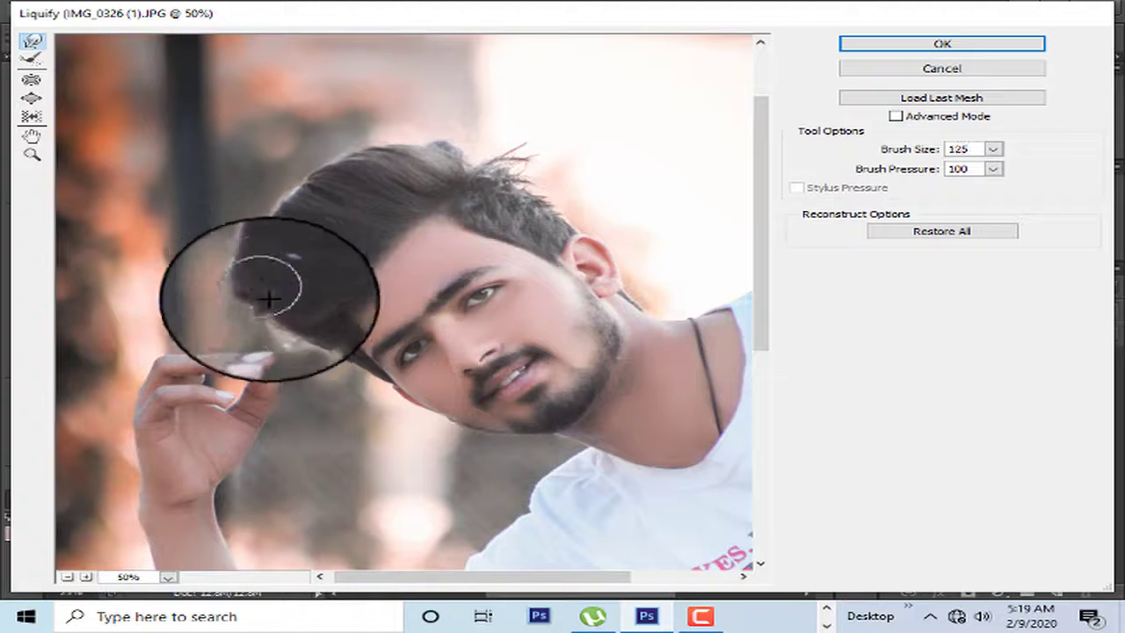
key("bracketright")
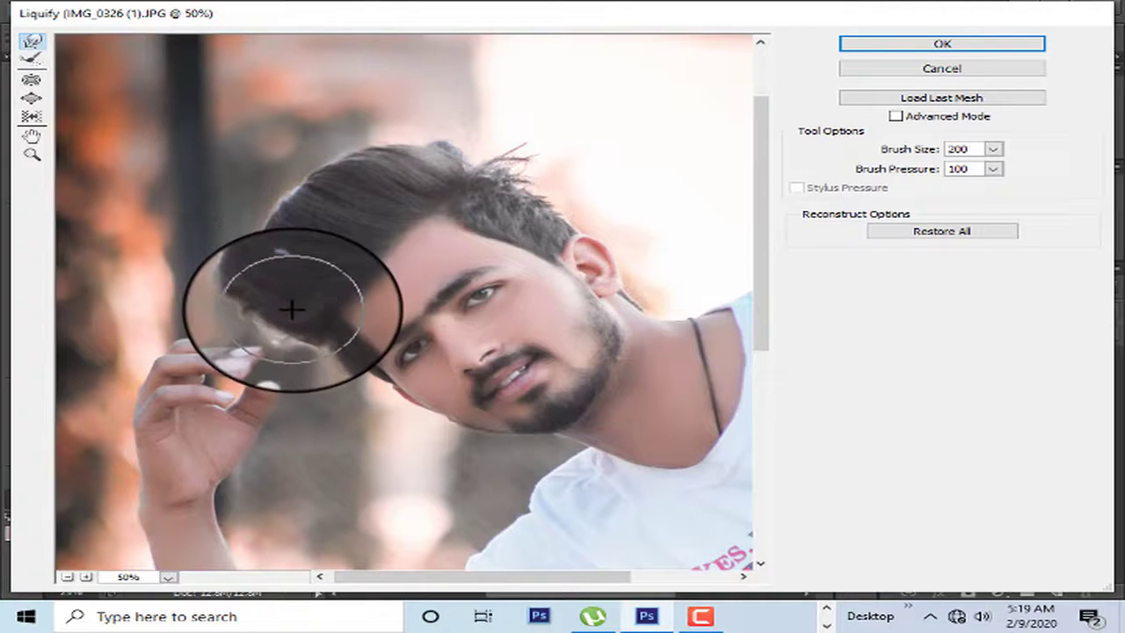
key("bracketright")
key("bracketright")
key("bracketleft")
left_click_drag(289, 337, 318, 377)
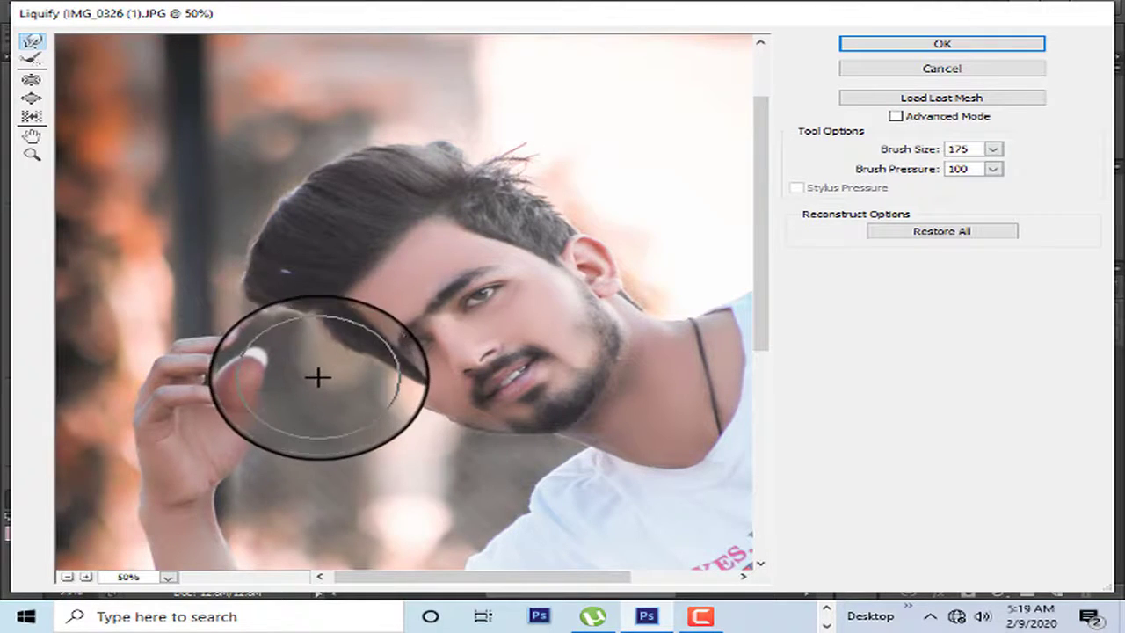
key("ctrl+z")
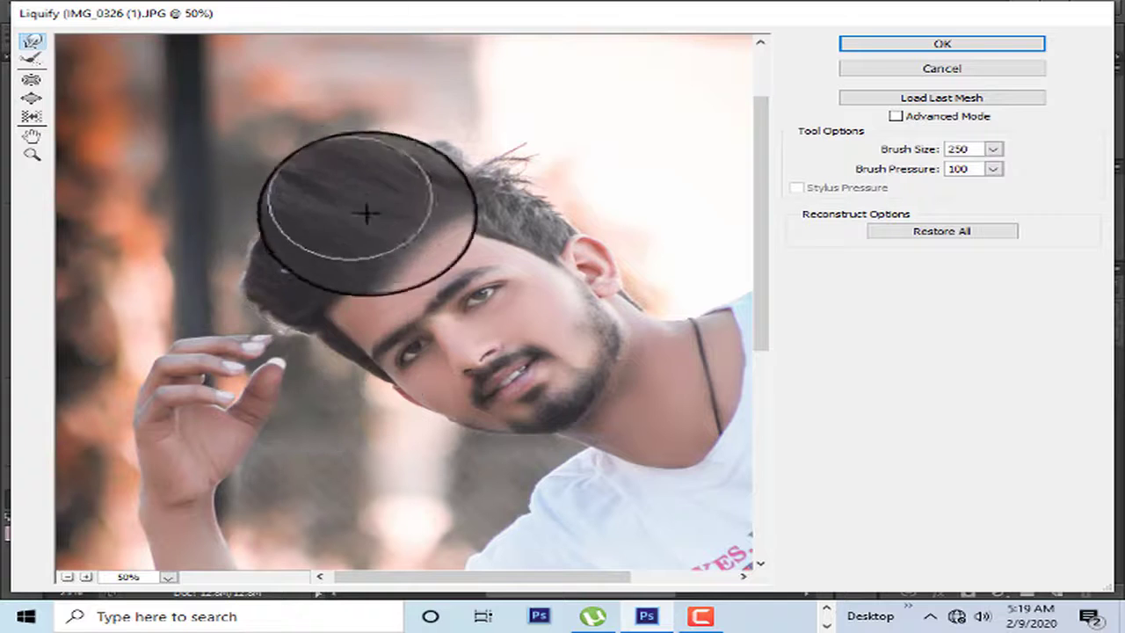
Step: Pull a hair strand at the top right with a 500 brush, then set it back to 175
key("bracketright")
key("bracketright")
key("bracketright")
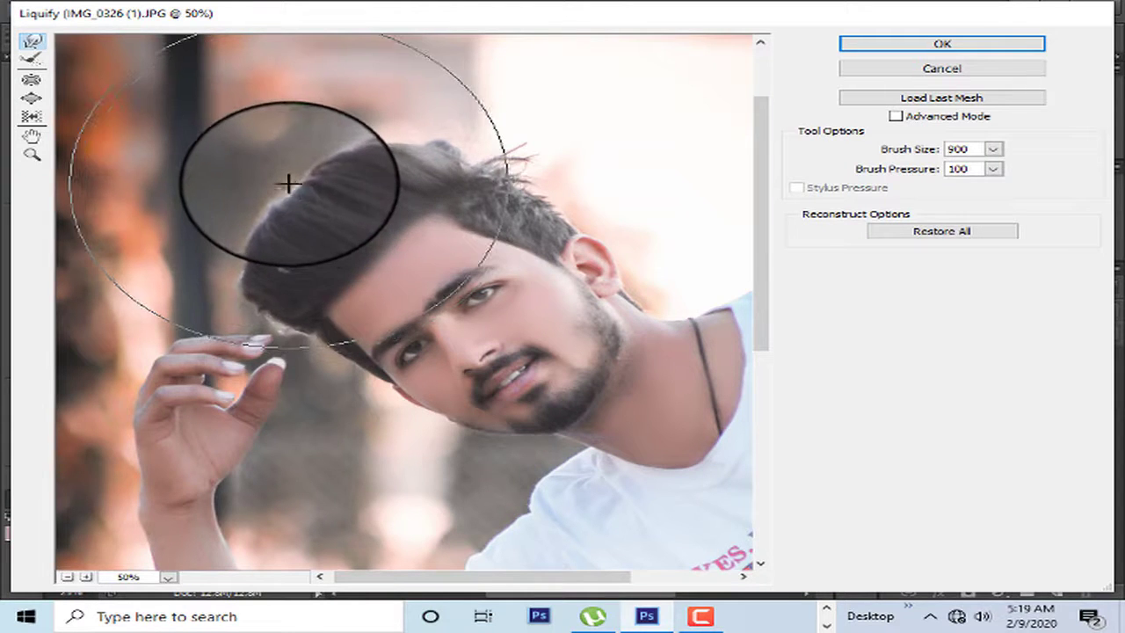
key("ctrl+z")
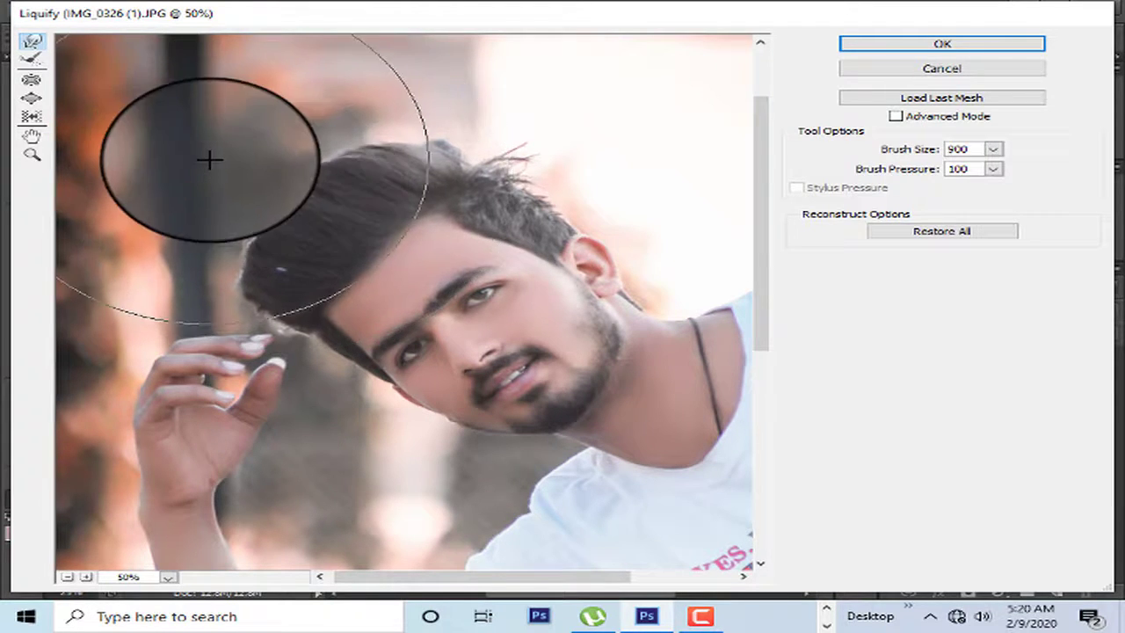
key("bracketleft")
key("bracketleft")
key("bracketleft")
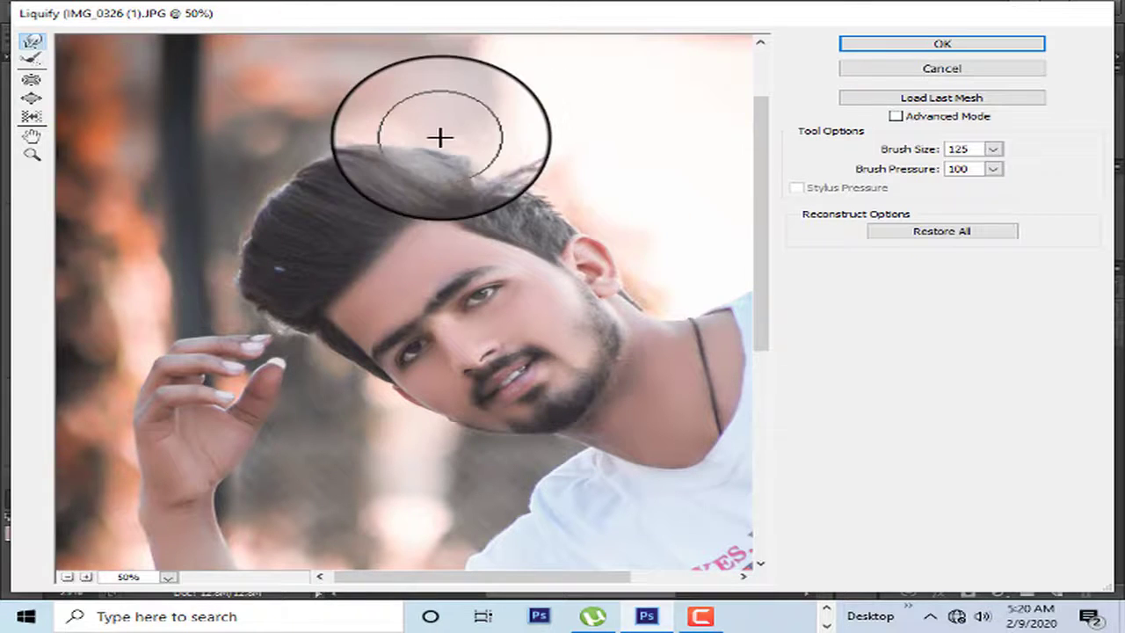
left_click_drag(439, 138, 460, 141)
key("bracketleft")
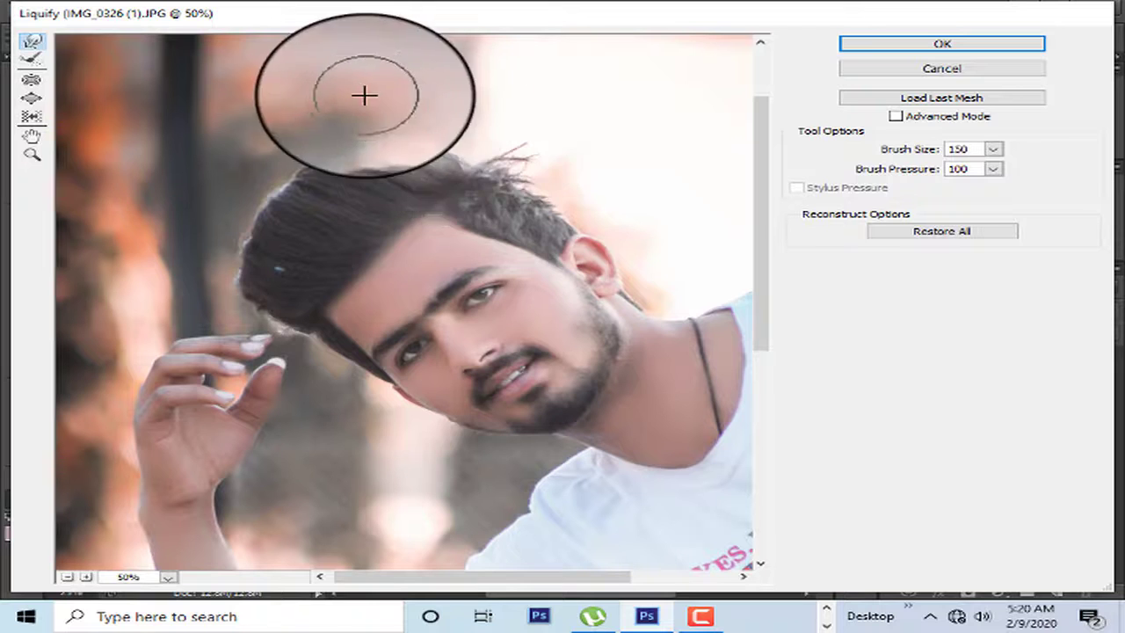
key("bracketright")
key("bracketright")
key("bracketright")
key("bracketright")
key("bracketright")
key("bracketright")
key("bracketright")
key("bracketright")
key("bracketleft")
key("bracketleft")
key("bracketleft")
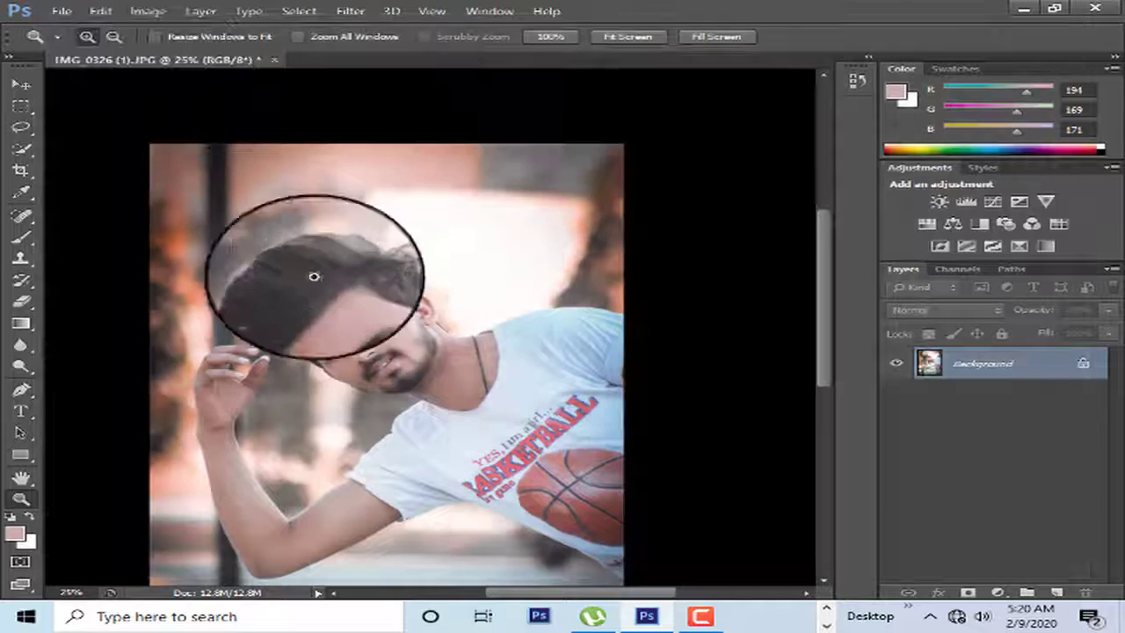
right_click(325, 220)
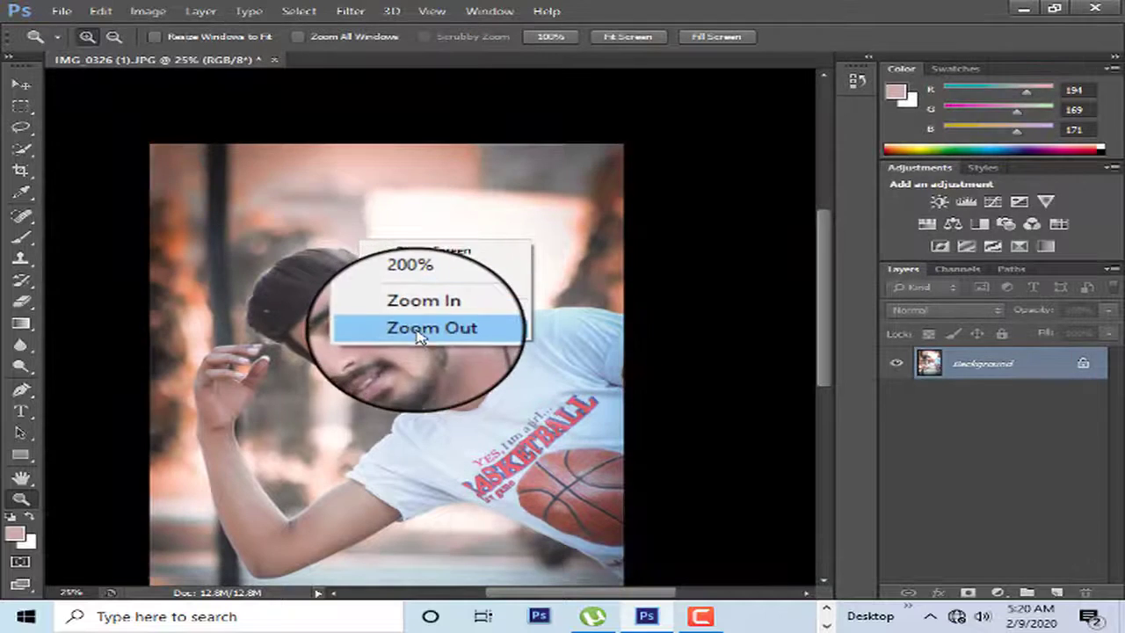
Step: Zoom out to 16.7% and add a Curves layer raising the highlights with a midtone point
left_click(425, 318)
left_click(405, 310)
scroll(400, 229, "up", 3)
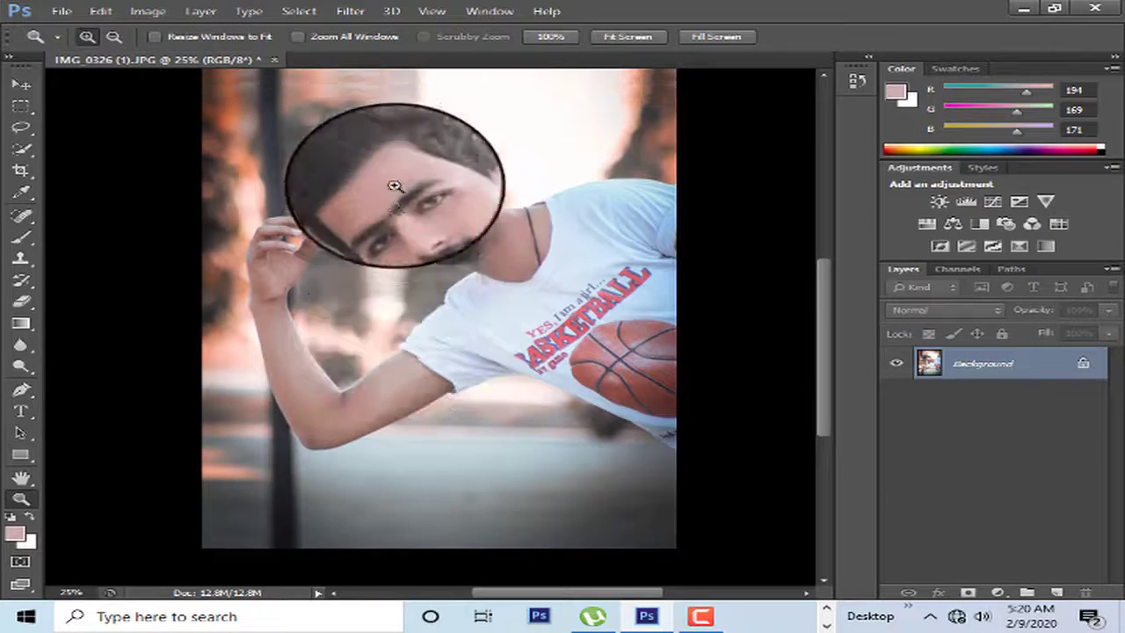
right_click(475, 265)
left_click(505, 314)
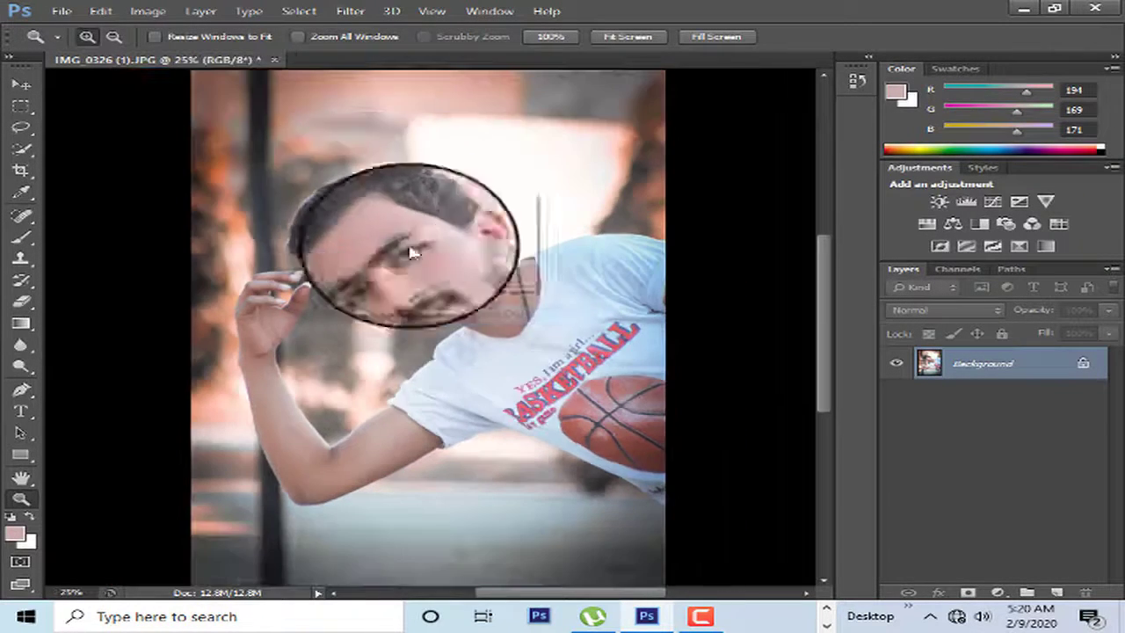
right_click(413, 259)
left_click(443, 276)
left_click(992, 201)
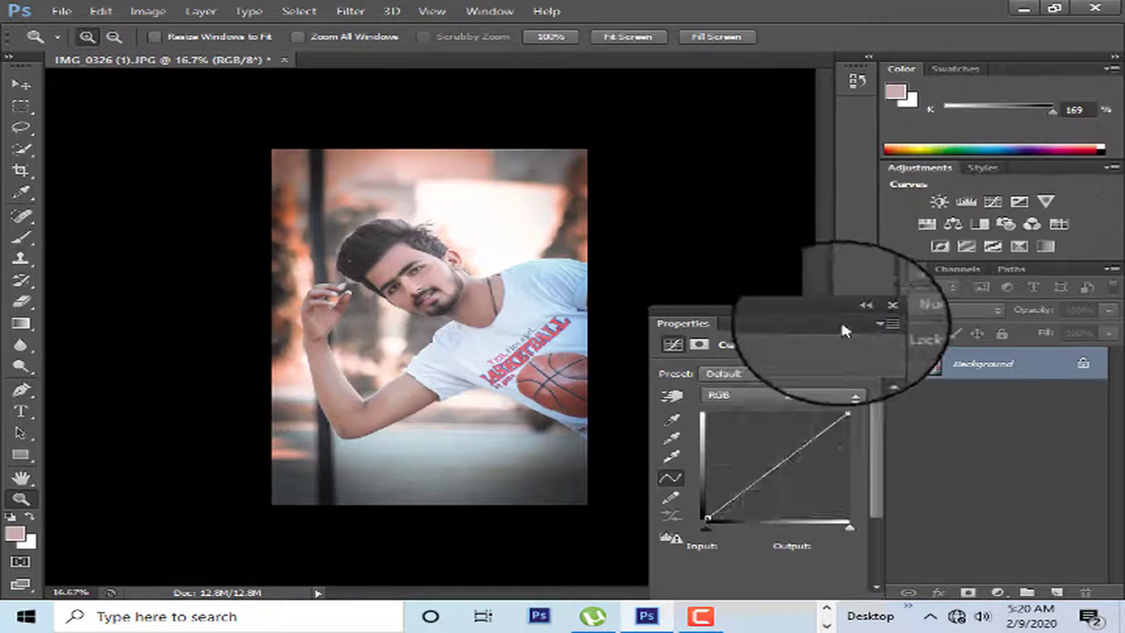
left_click_drag(857, 406, 829, 417)
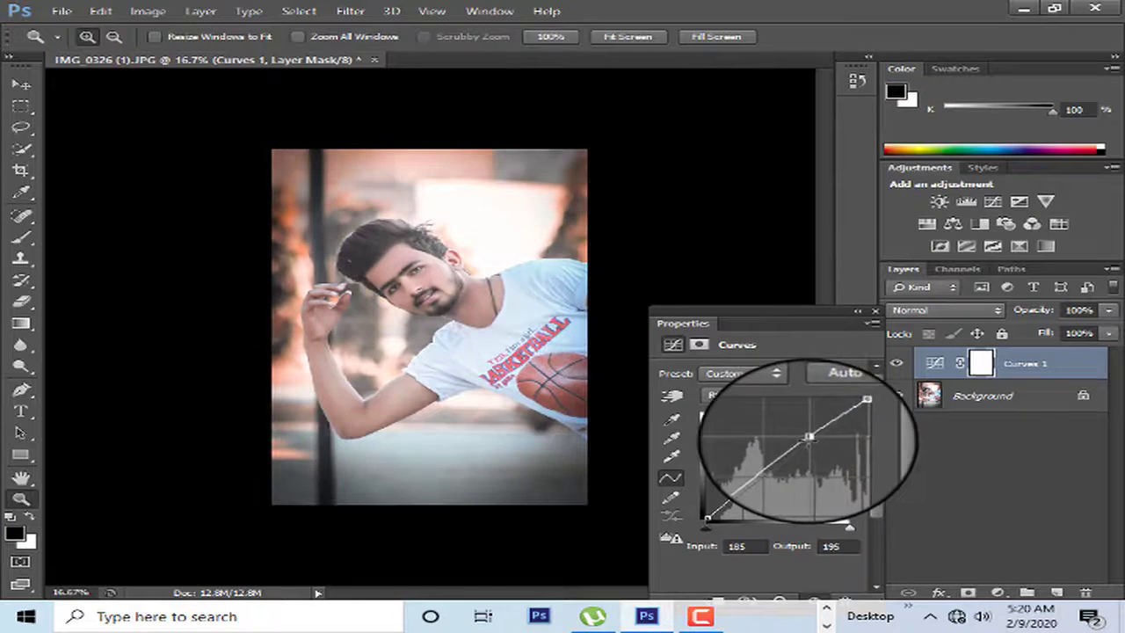
left_click(754, 482)
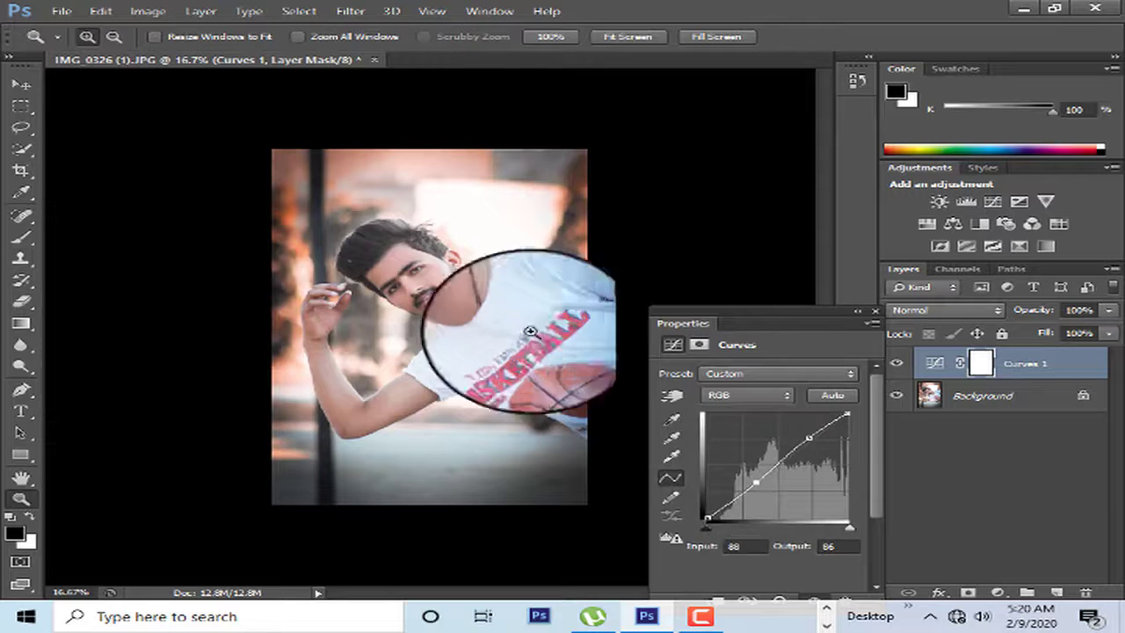
Step: Zoom and scroll around the portrait to check the Curves result
left_click(439, 319)
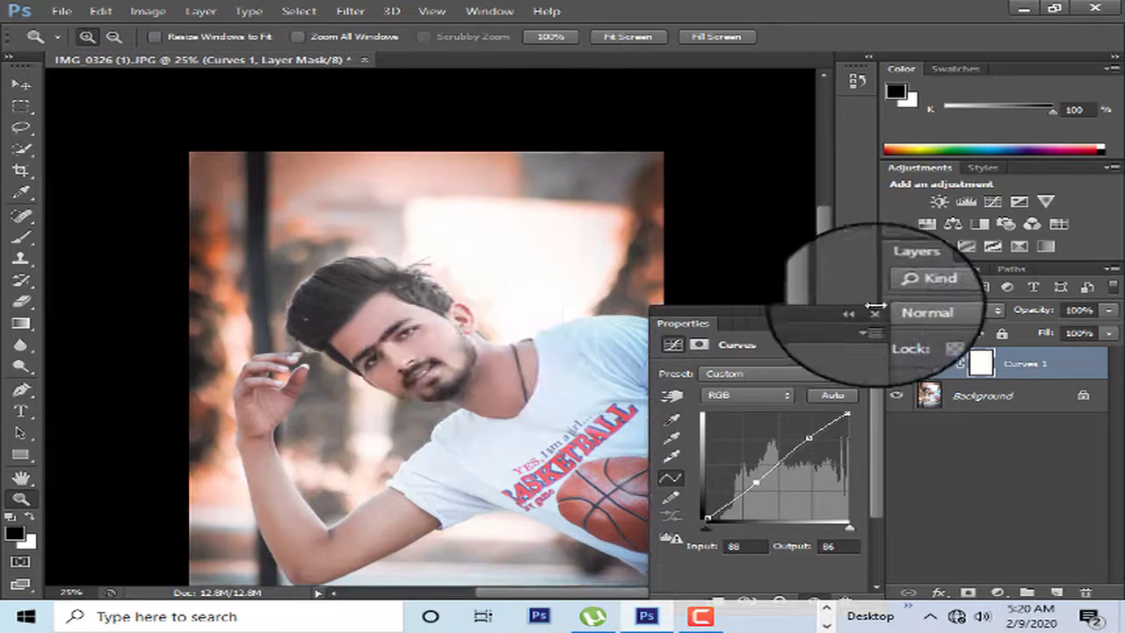
right_click(362, 264)
left_click(413, 337)
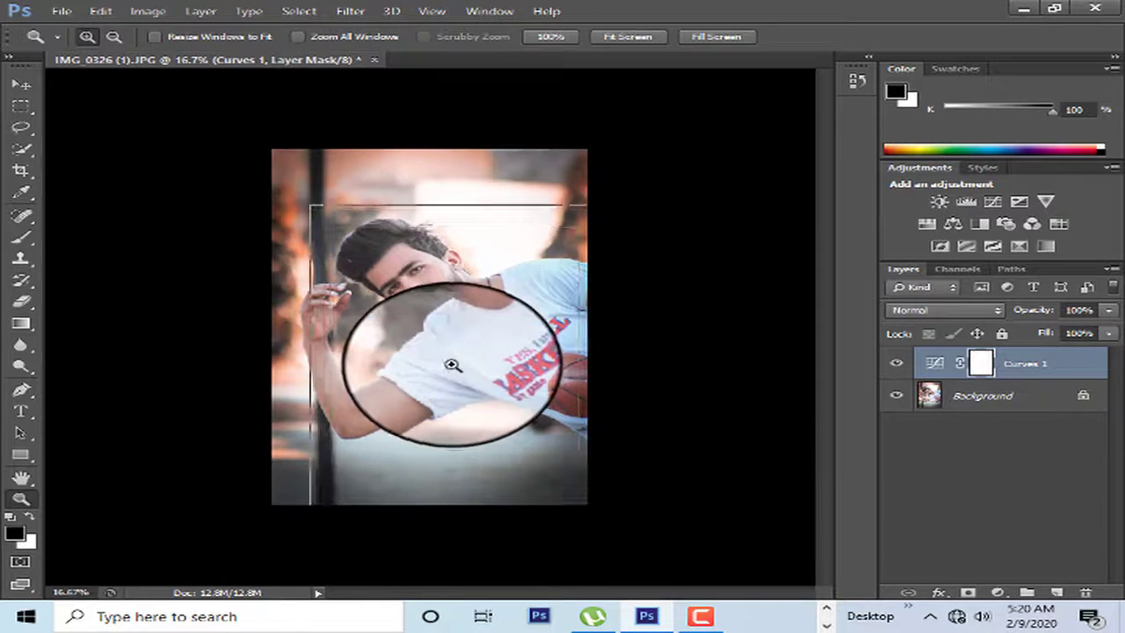
left_click(451, 364)
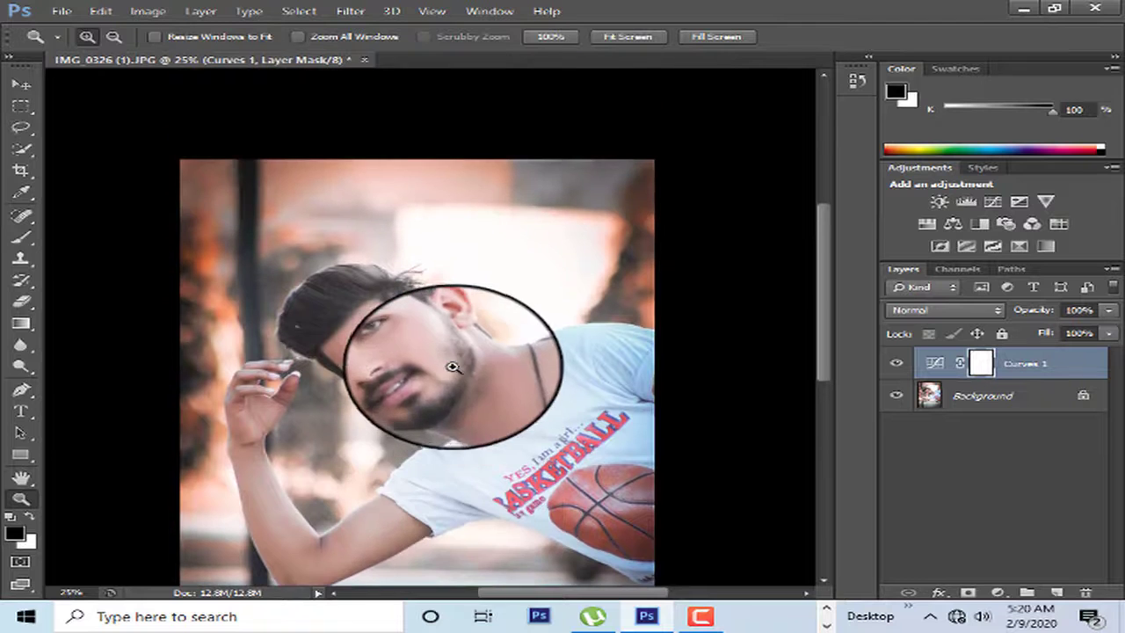
scroll(451, 367, "down", 5)
scroll(452, 364, "down", 2)
scroll(442, 357, "up", 3)
scroll(439, 372, "up", 2)
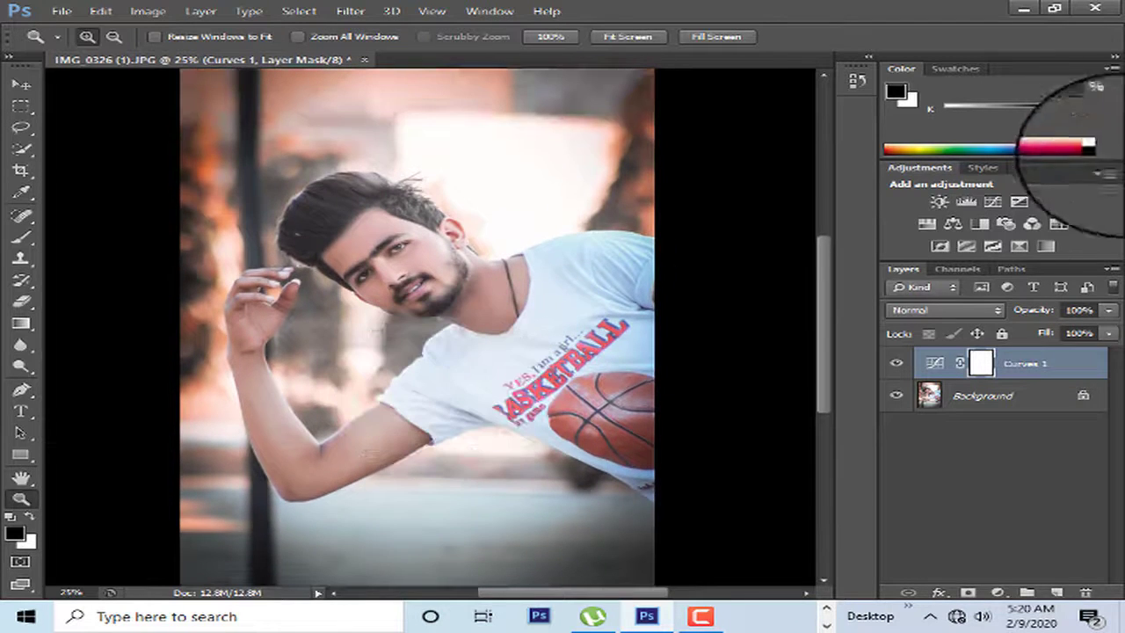
Step: Add a Selective Color layer that reduces Black in the Whites
left_click(1019, 246)
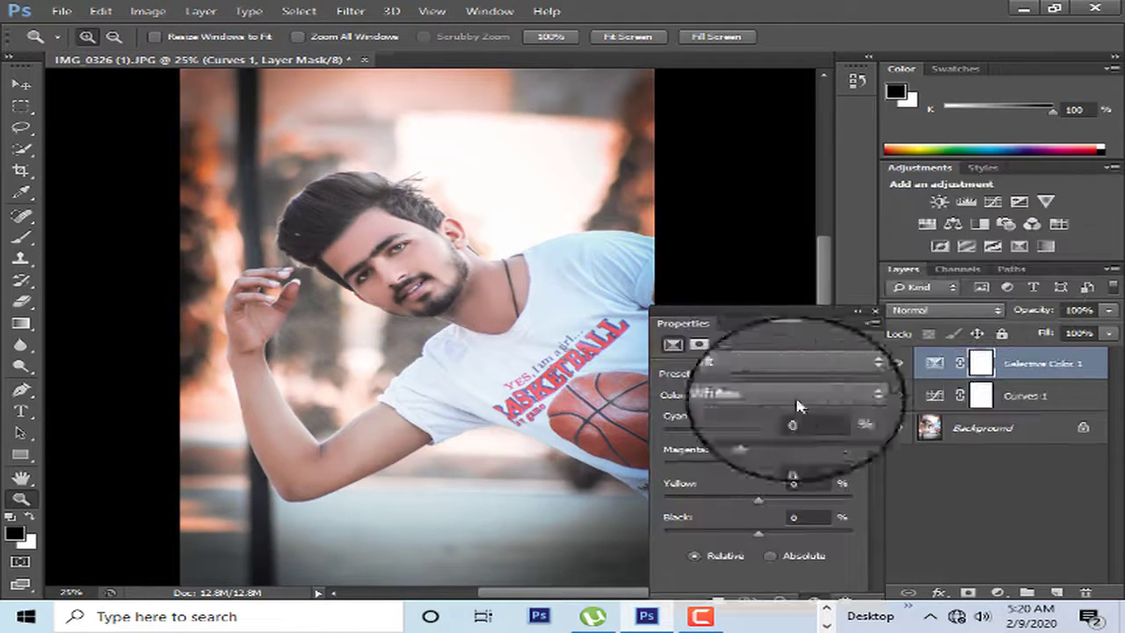
left_click_drag(743, 541, 723, 543)
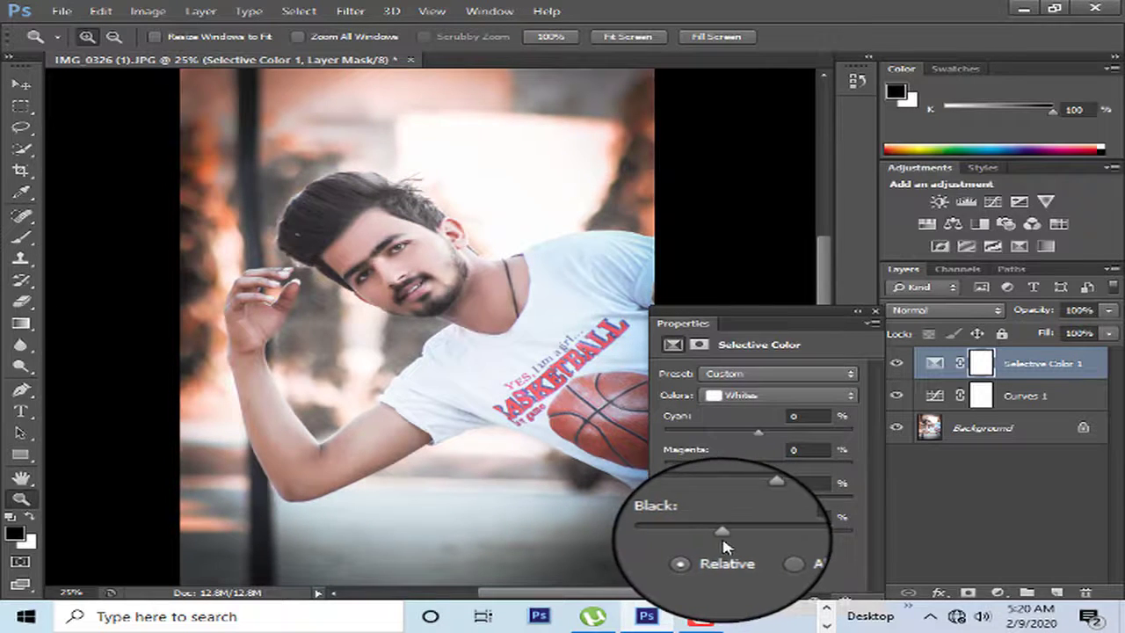
left_click(875, 311)
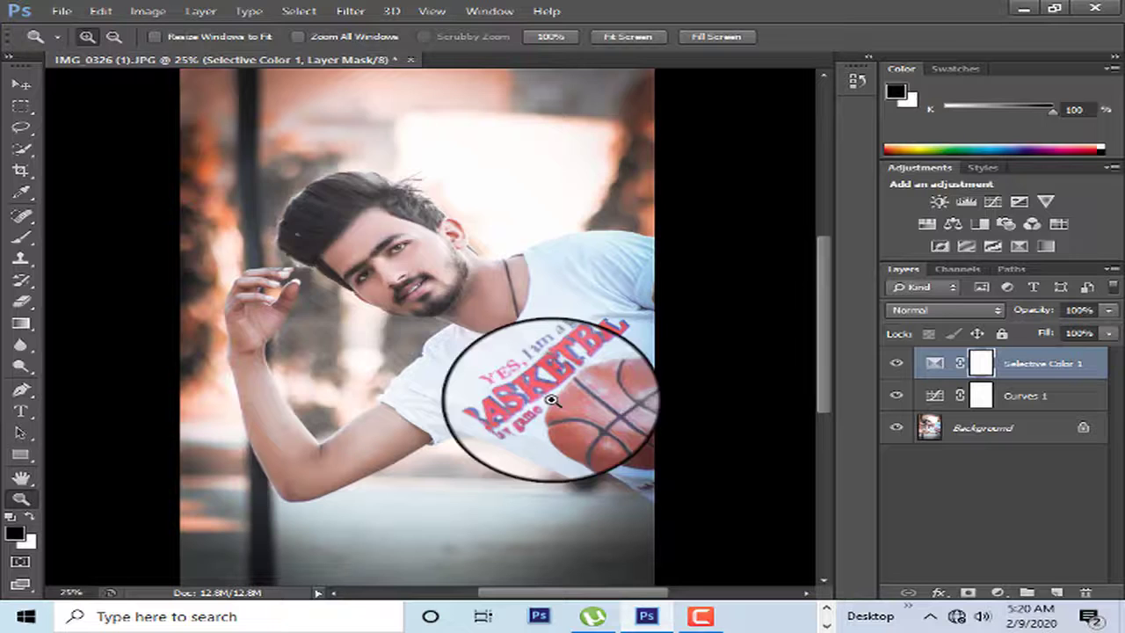
Step: Zoom in, out and scroll around the portrait to review the Selective Color effect
right_click(365, 189)
left_click(422, 246)
right_click(362, 189)
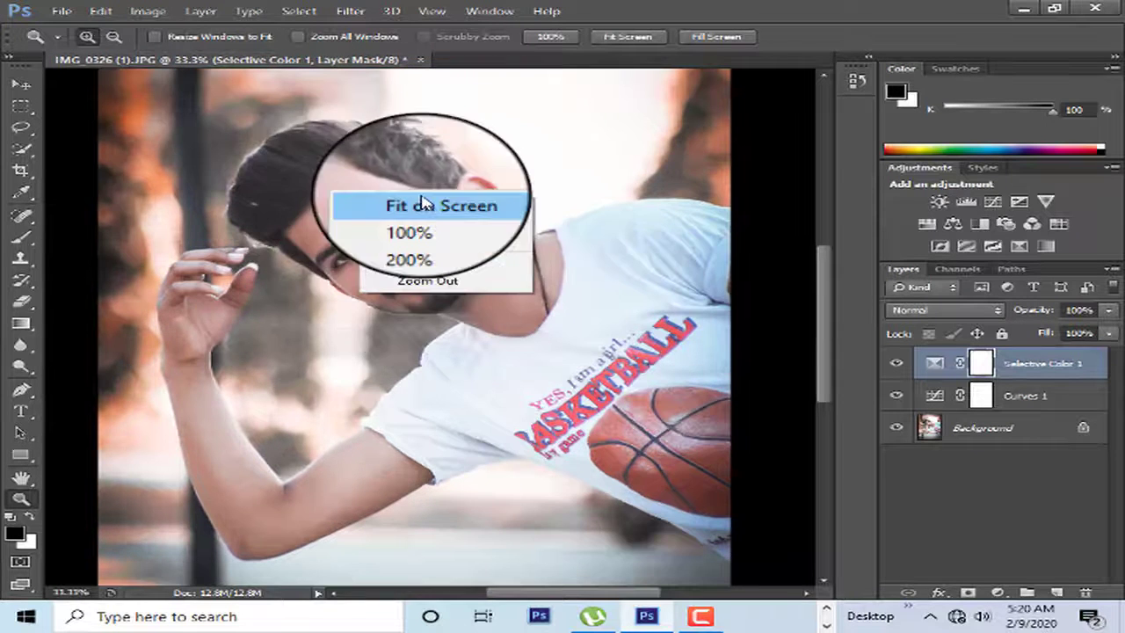
left_click(395, 280)
right_click(287, 188)
left_click(391, 282)
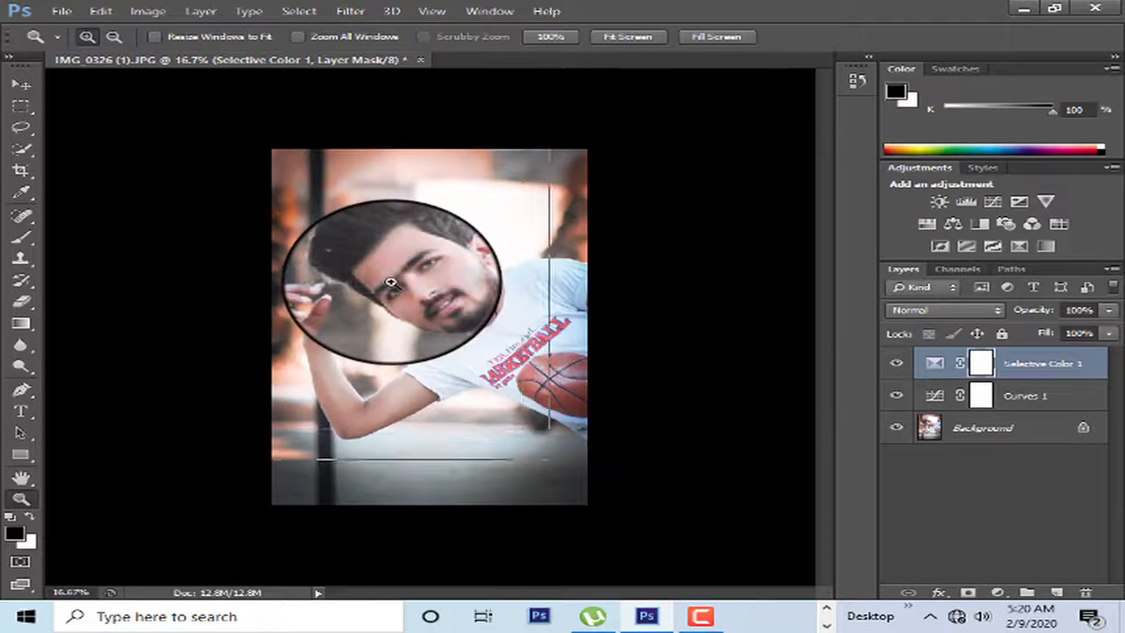
left_click(392, 282)
scroll(394, 286, "down", 2)
scroll(393, 285, "down", 1)
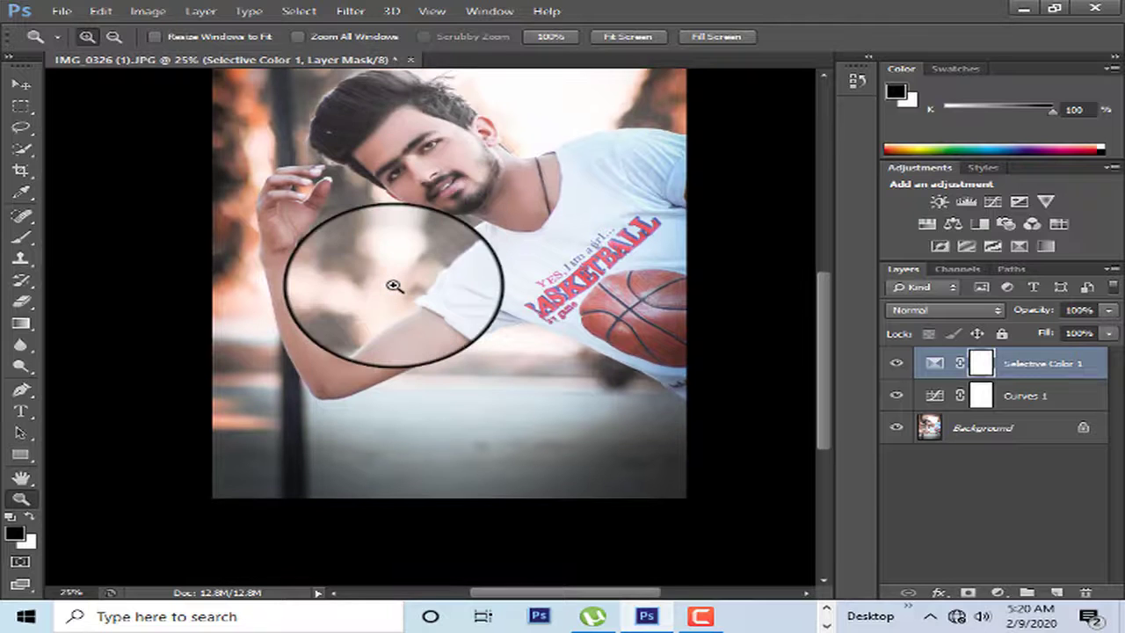
scroll(394, 286, "down", 1)
Step: Add the text NOMAN across the image and colour it white
left_click(21, 410)
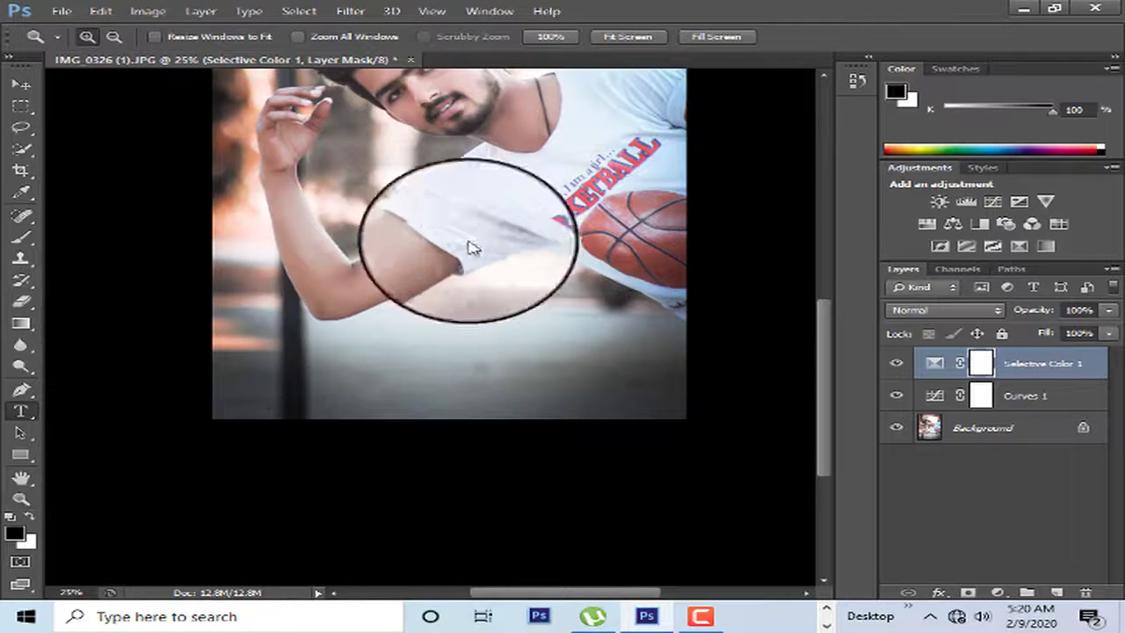
left_click_drag(268, 225, 675, 370)
type("NOMAN")
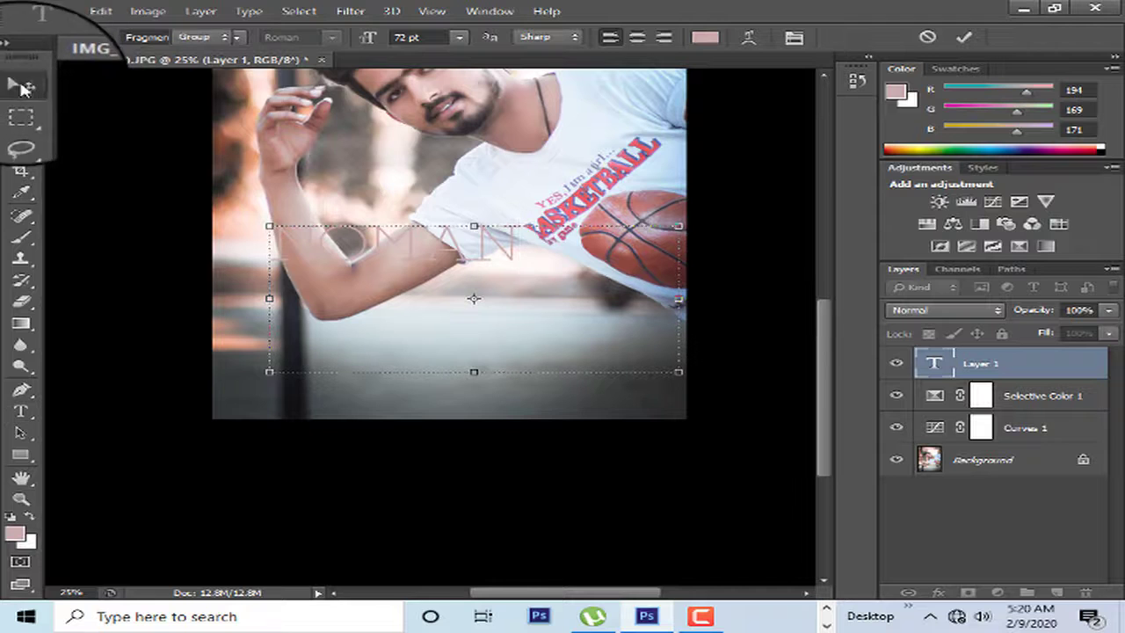
left_click(24, 87)
left_click(21, 411)
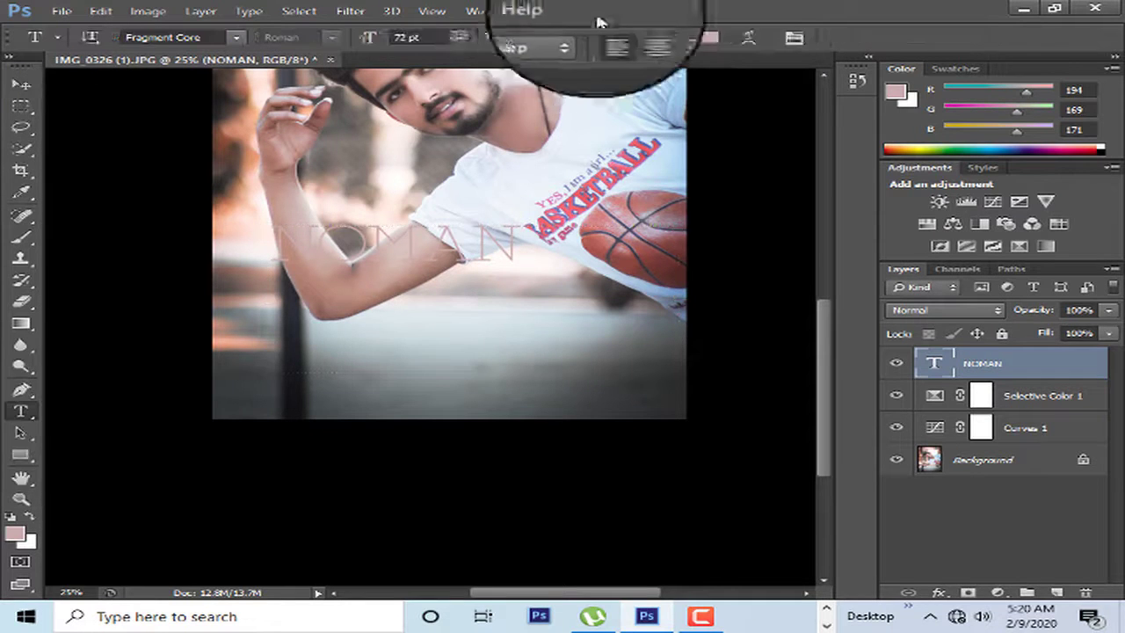
left_click(695, 36)
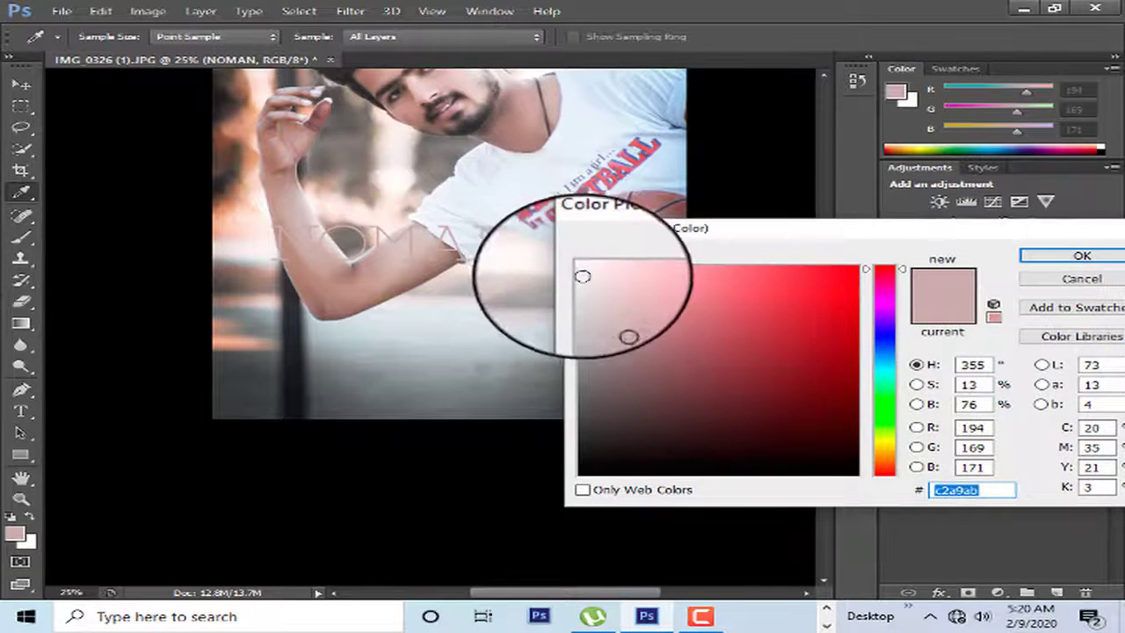
left_click(581, 267)
key("Return")
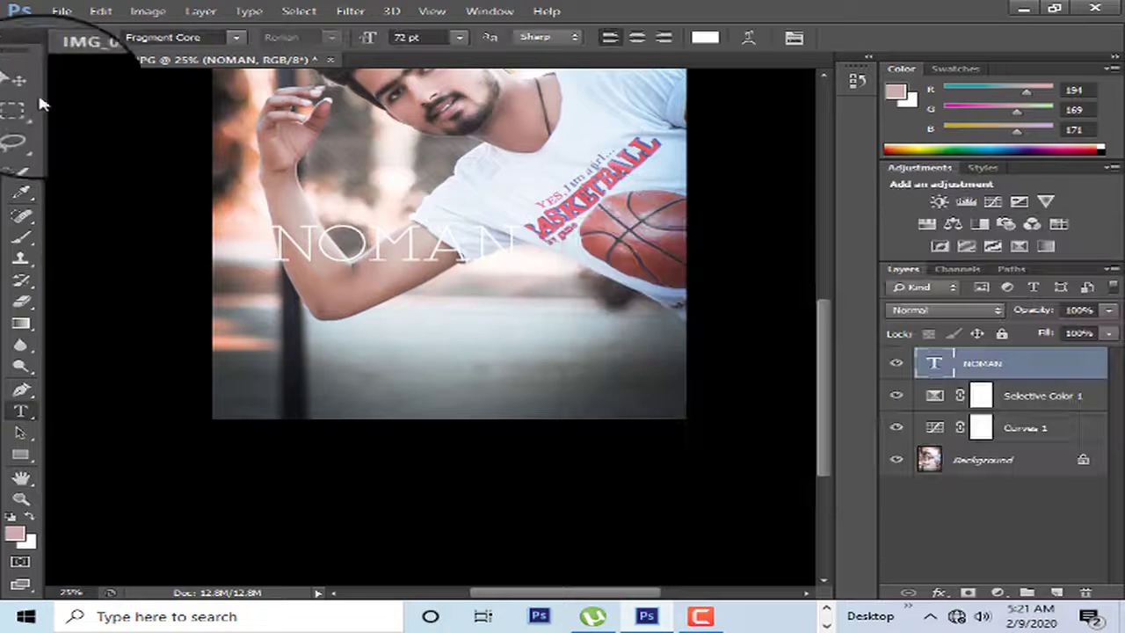
Step: Move the NOMAN text down near the image bottom and zoom out to check the layout
left_click(34, 84)
left_click_drag(380, 239, 455, 389)
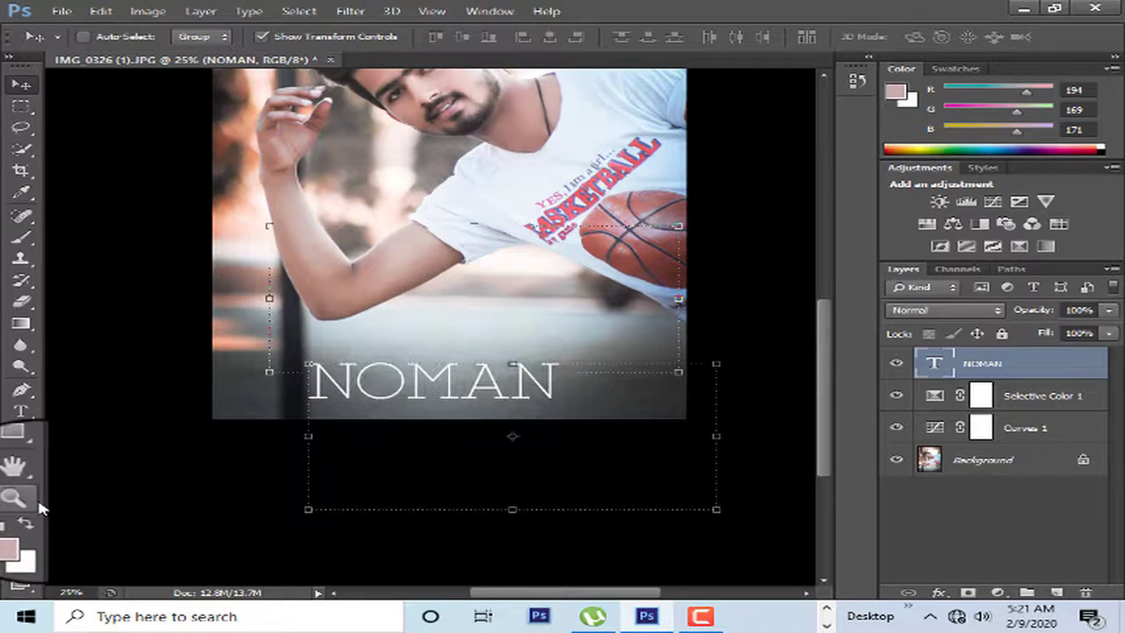
left_click(18, 498)
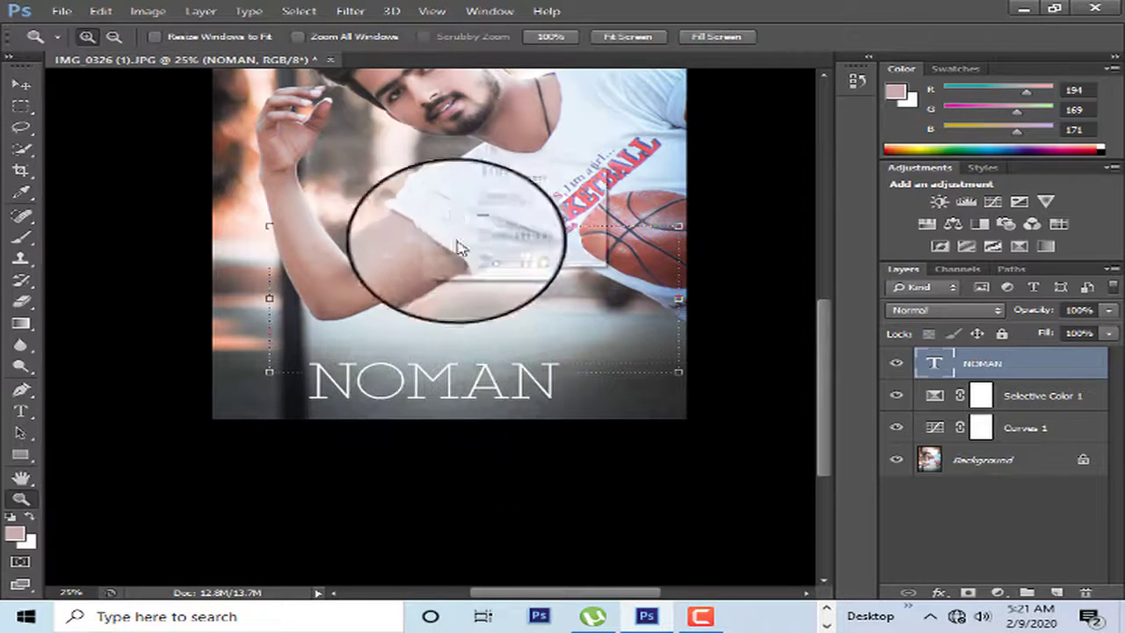
right_click(360, 188)
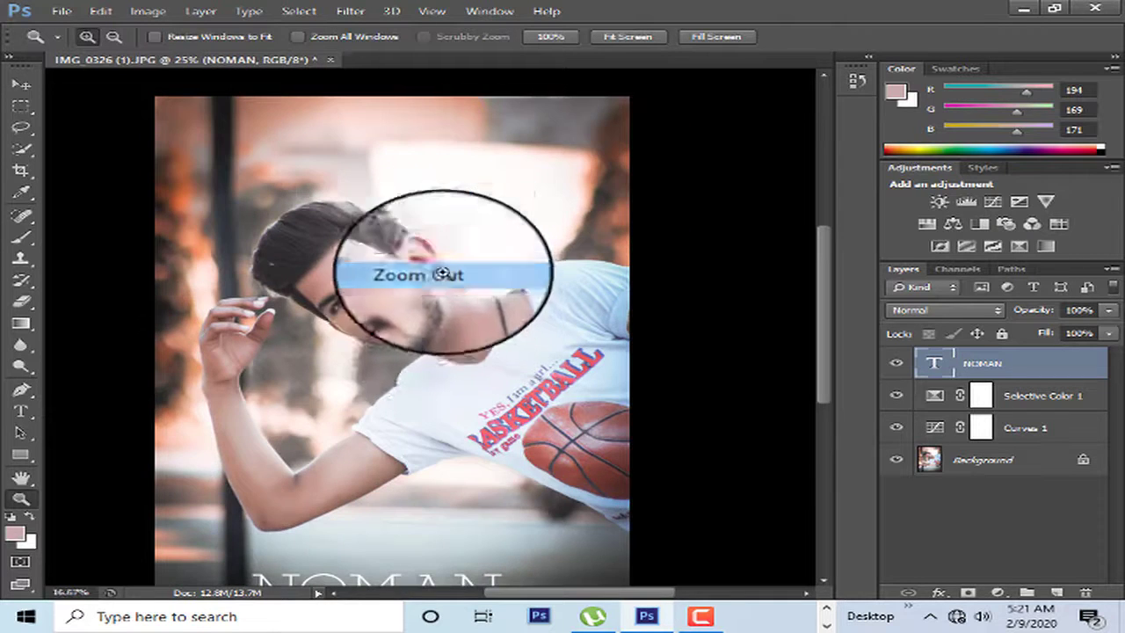
left_click(413, 255)
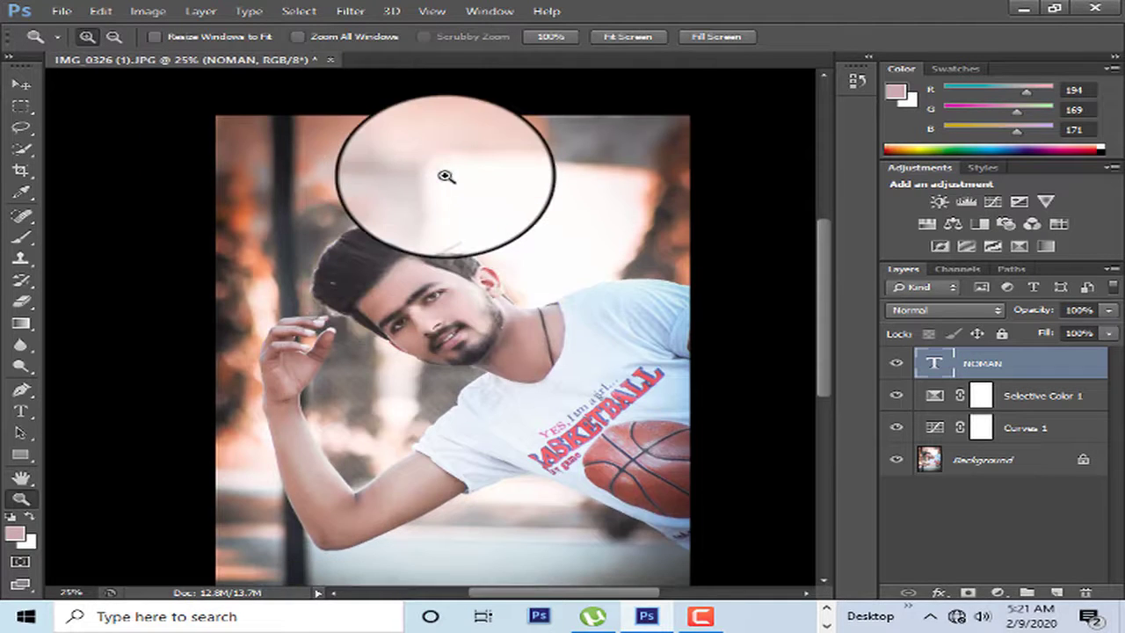
right_click(445, 176)
left_click(532, 262)
left_click(505, 306)
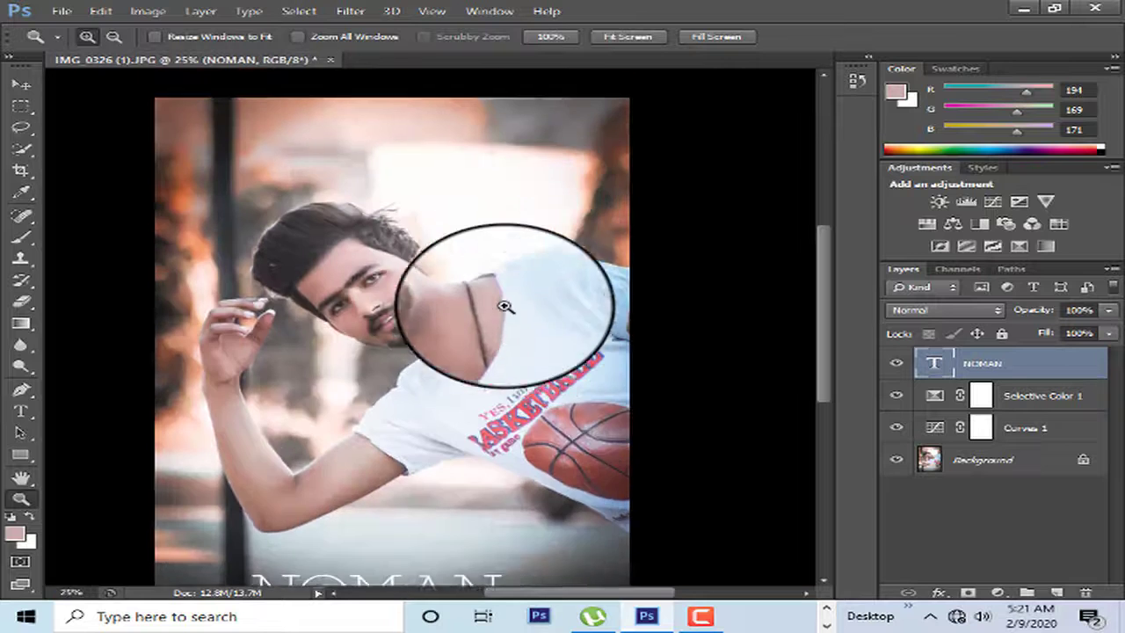
Step: Add a Vibrance adjustment layer with vibrance raised to +47
left_click(1045, 201)
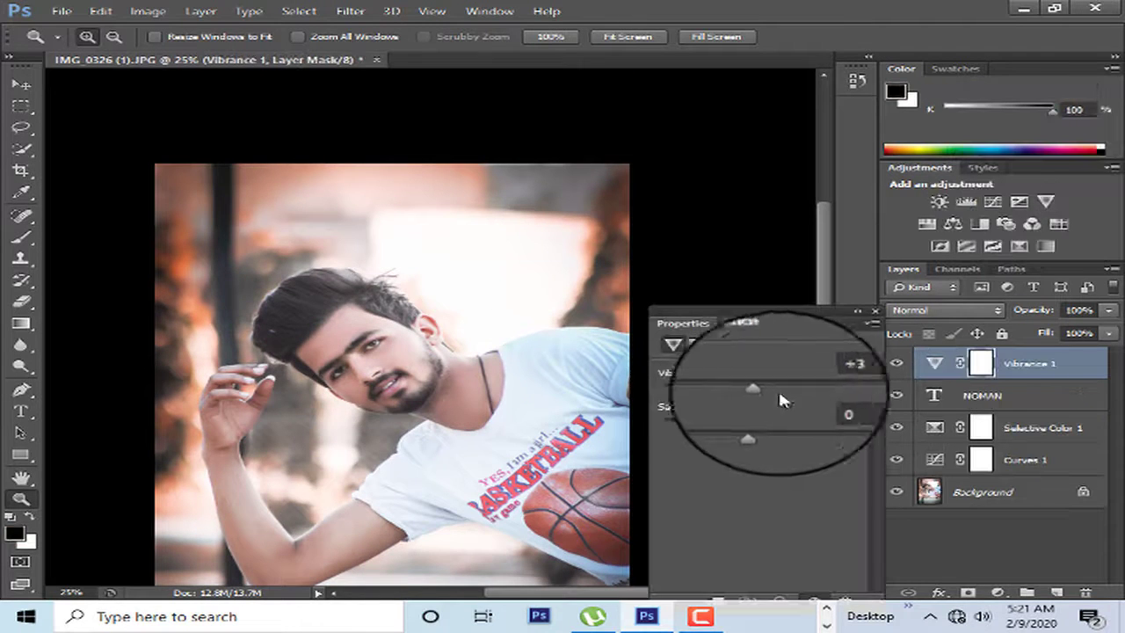
left_click_drag(779, 393, 807, 396)
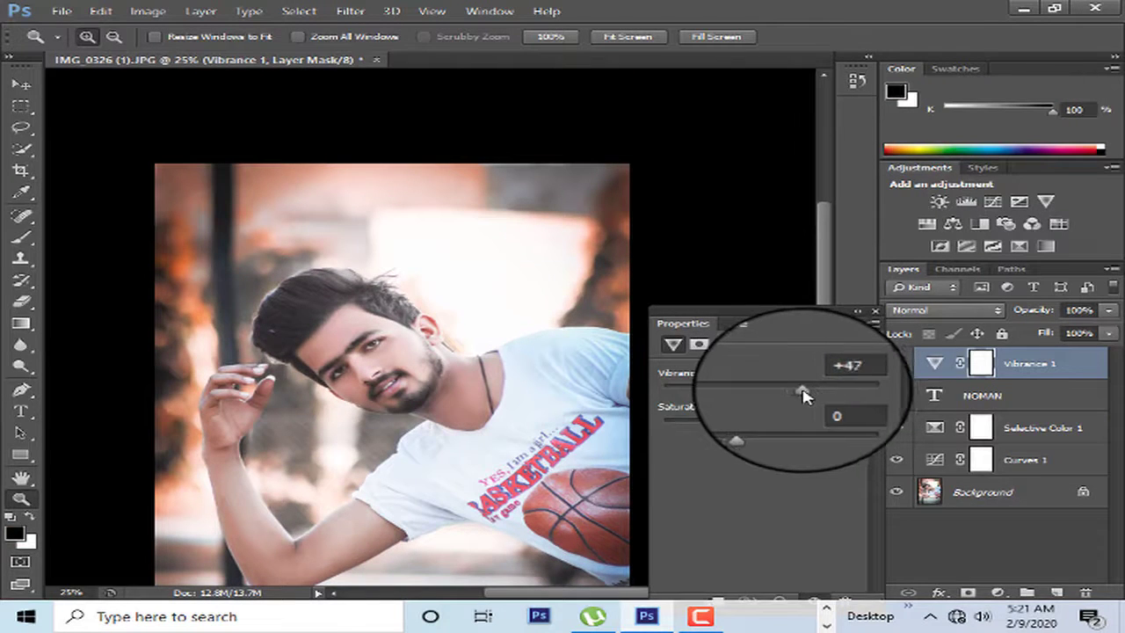
left_click(875, 311)
right_click(409, 248)
left_click(507, 336)
left_click(378, 326)
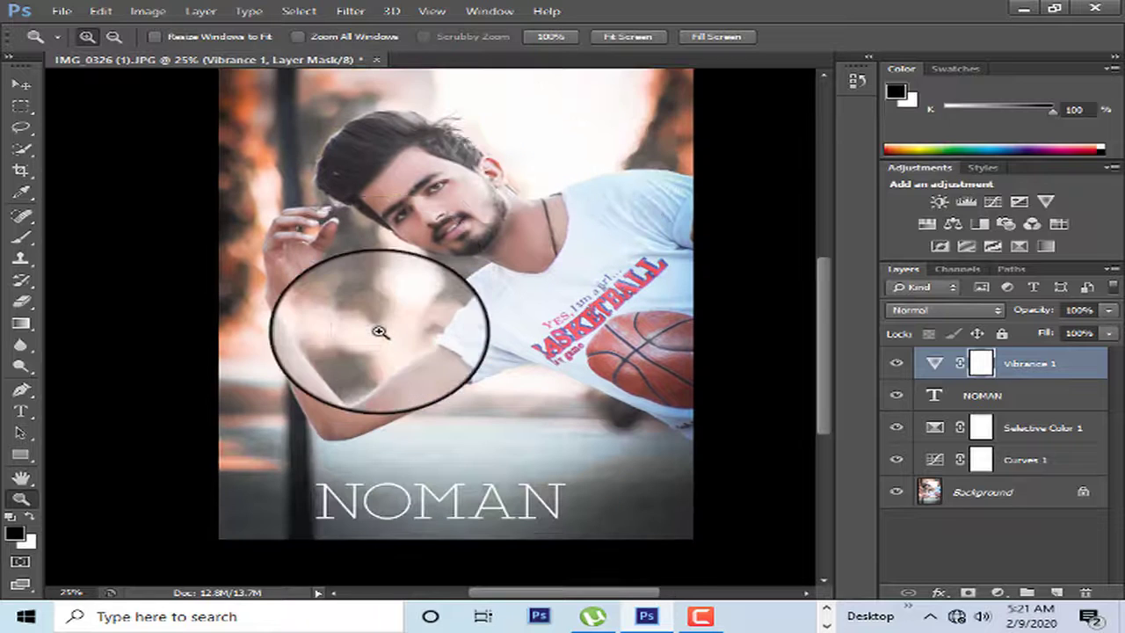
scroll(379, 328, "down", 2)
scroll(380, 333, "up", 1)
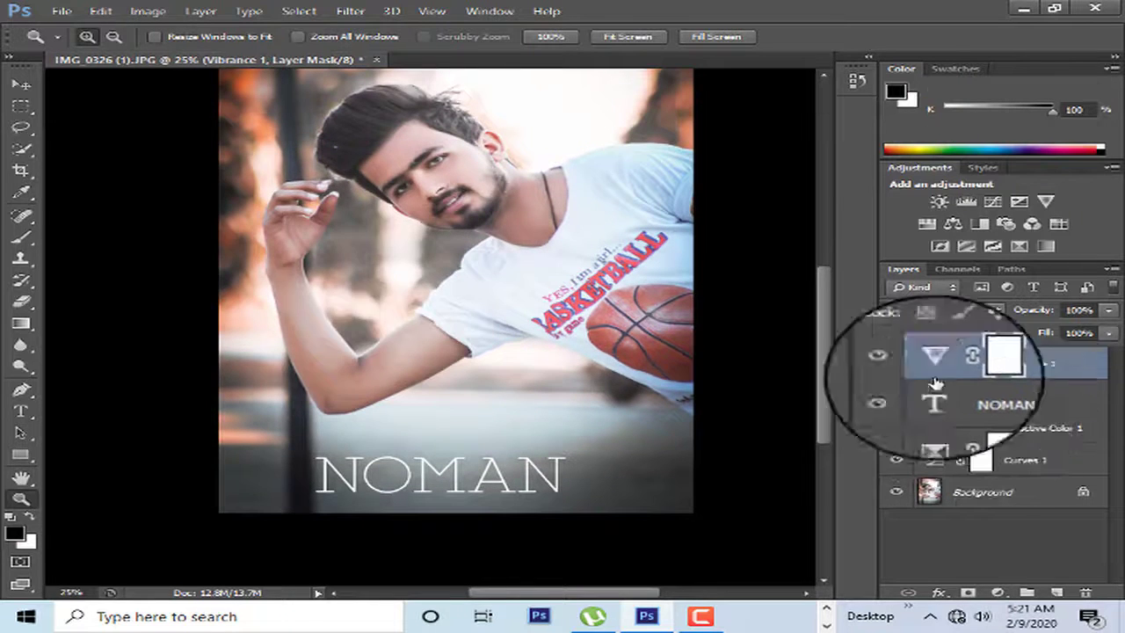
Step: Select the NOMAN layer and nudge it slightly right to centre it near the bottom
left_click(967, 396)
left_click(19, 83)
left_click_drag(452, 479, 470, 482)
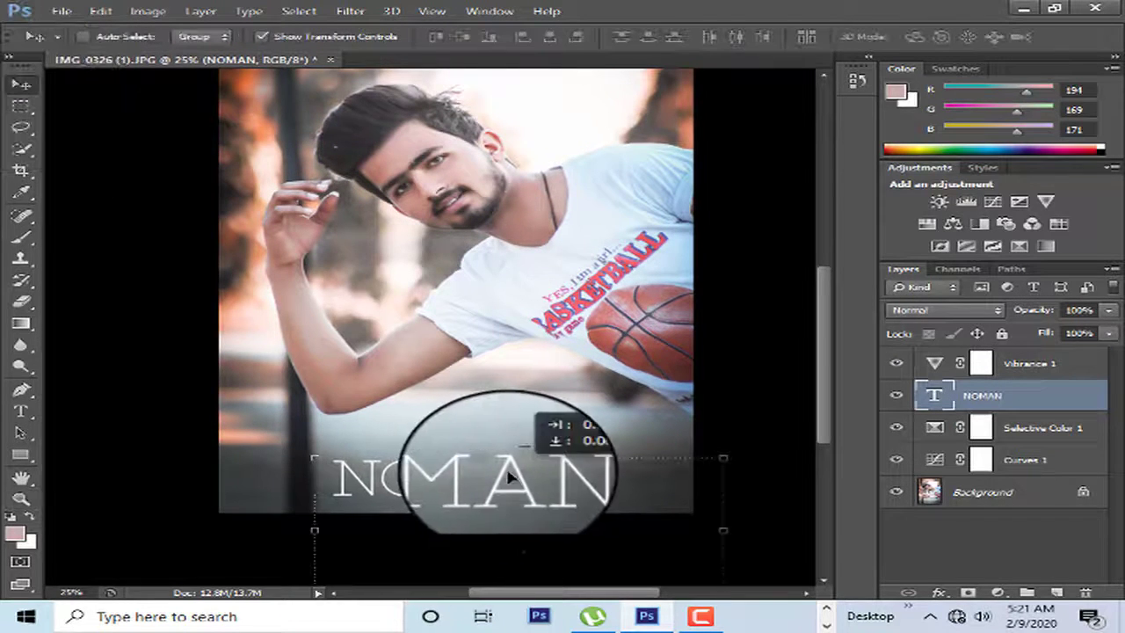
left_click(13, 494)
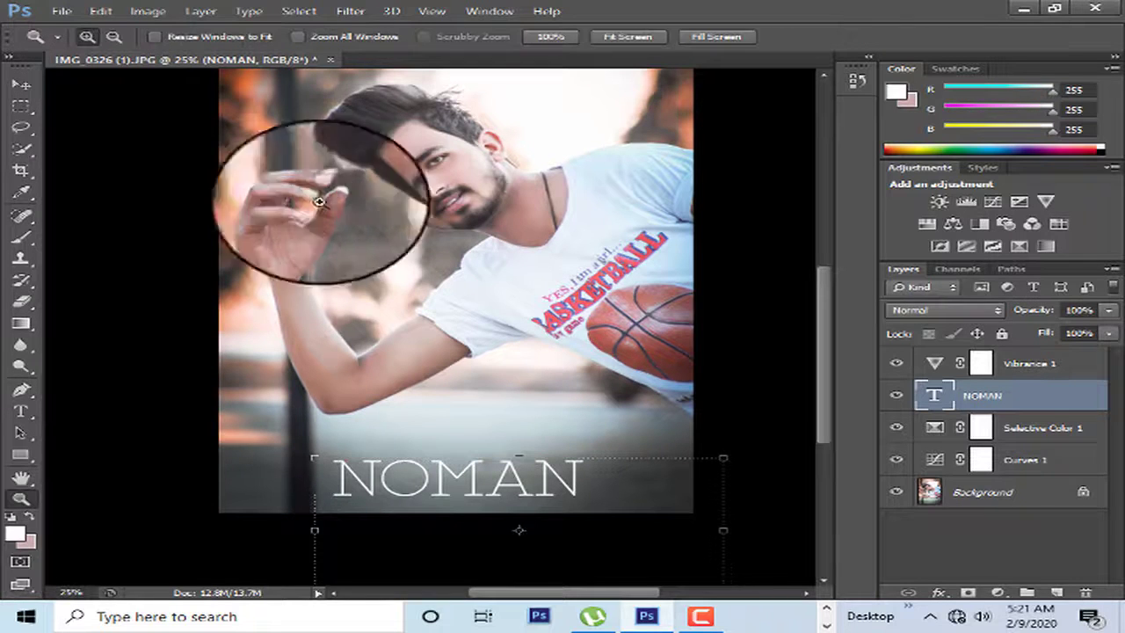
right_click(359, 141)
left_click(451, 235)
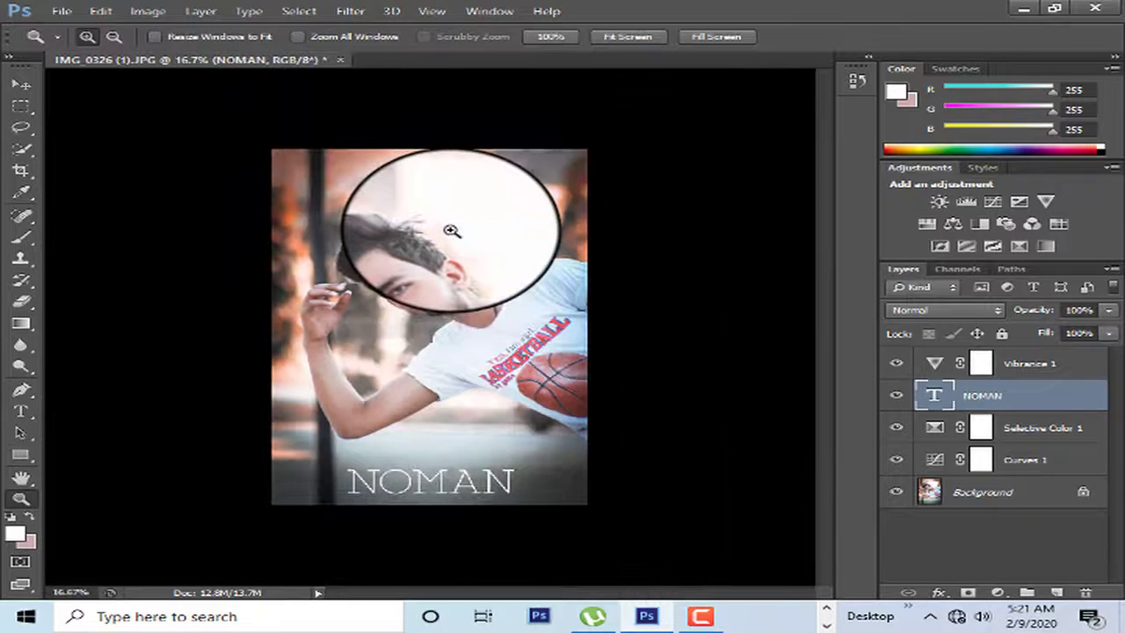
left_click(433, 231)
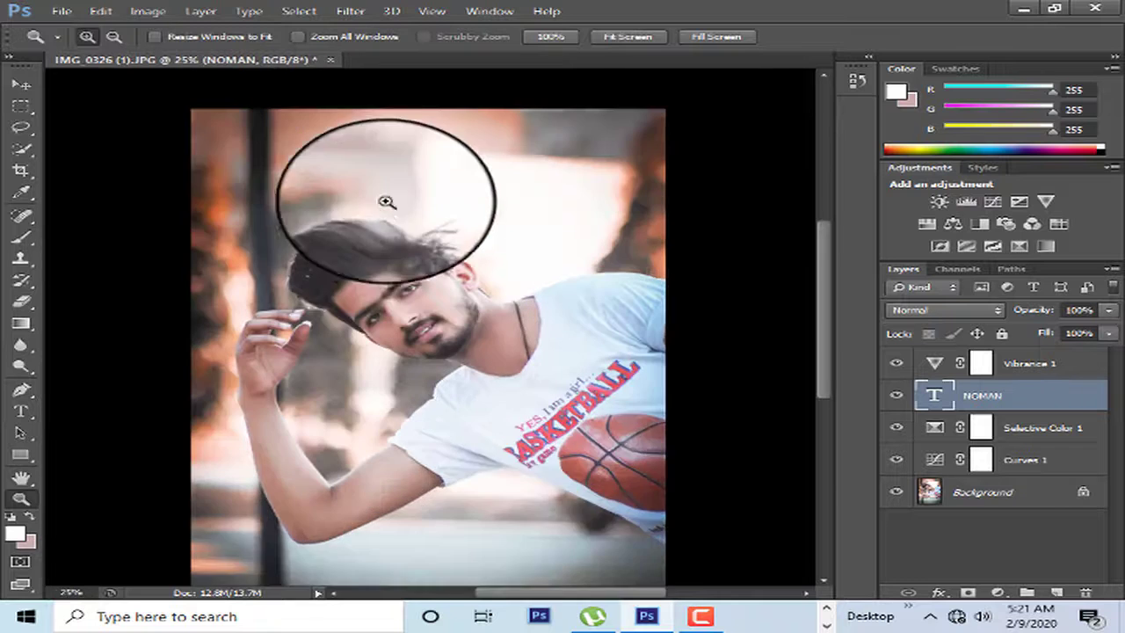
scroll(385, 191, "down", 3)
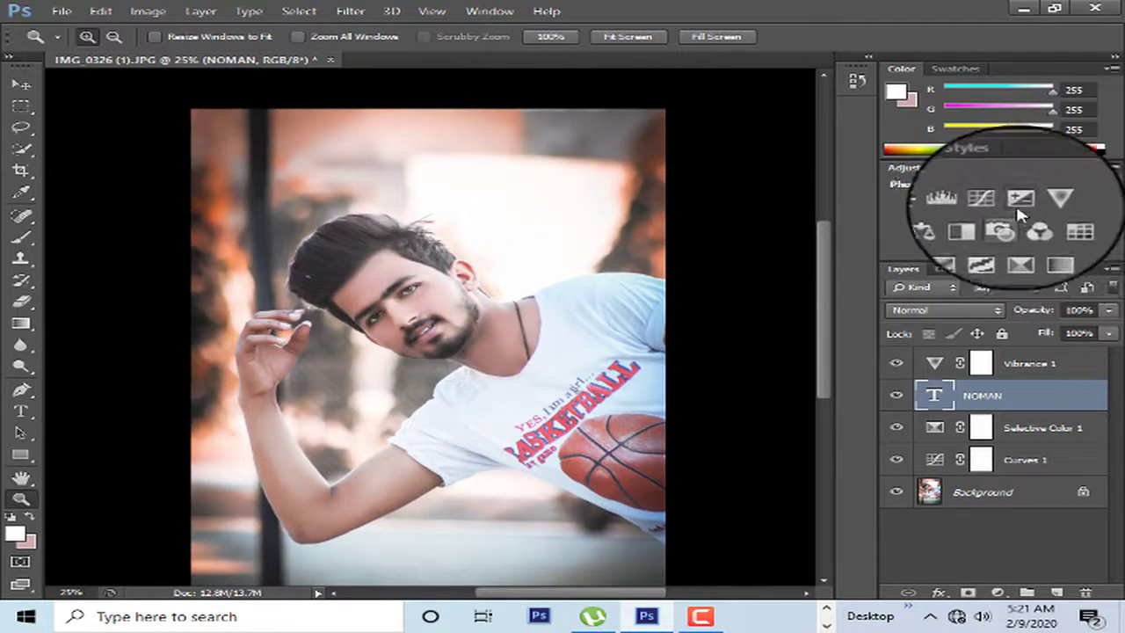
Step: Add an Exposure adjustment layer at +0.08 and review the brightened portrait
left_click(1019, 201)
left_click_drag(767, 428, 762, 430)
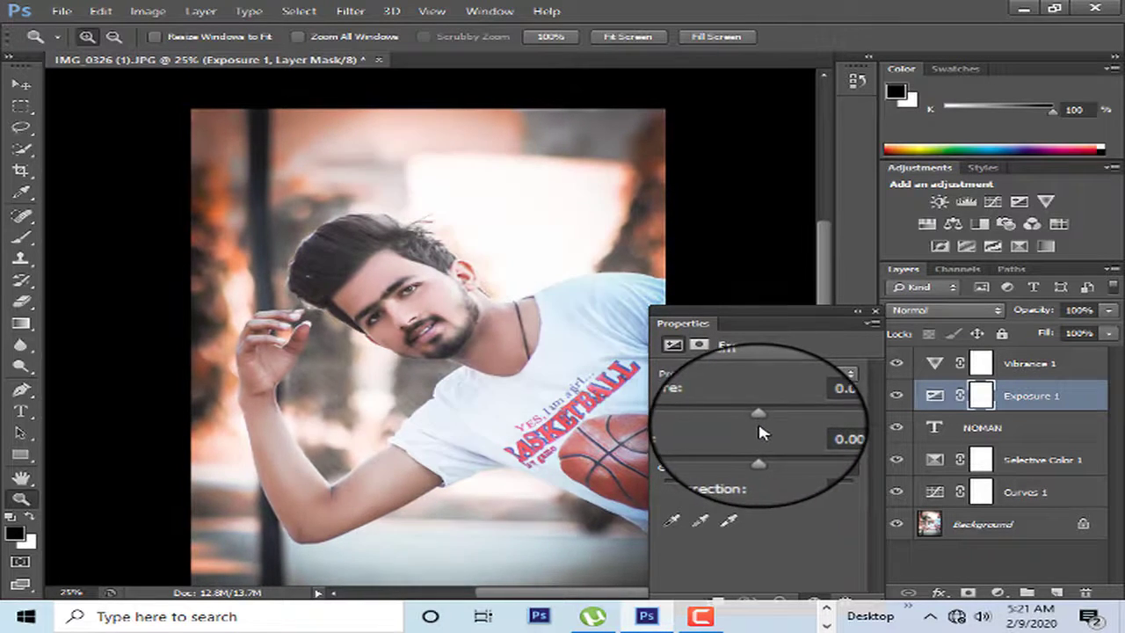
right_click(230, 172)
left_click(264, 266)
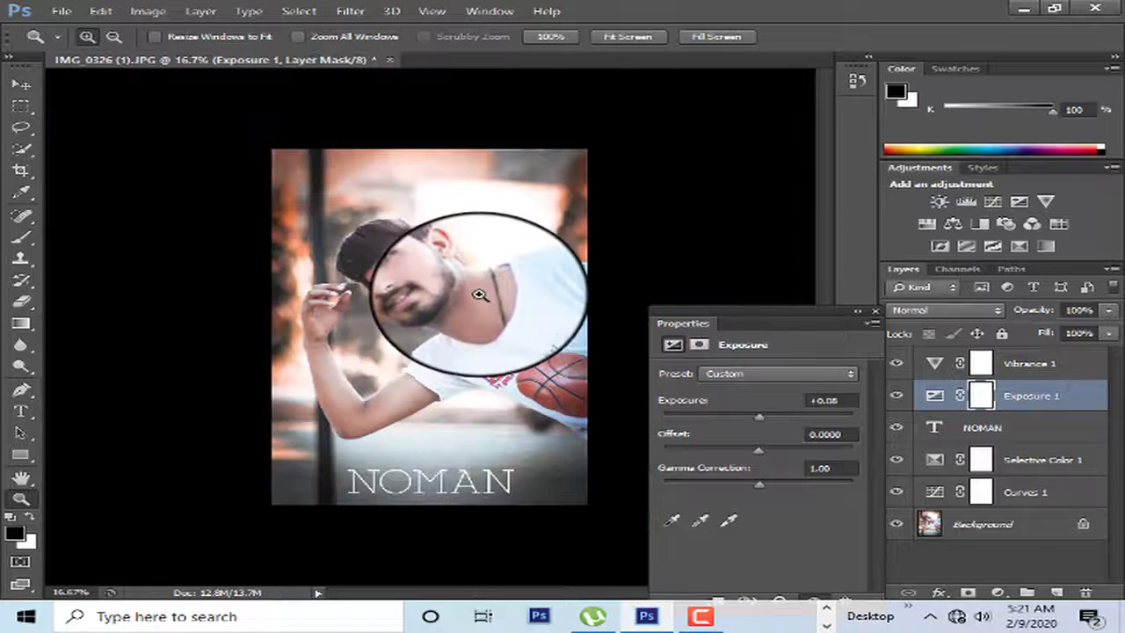
left_click(876, 310)
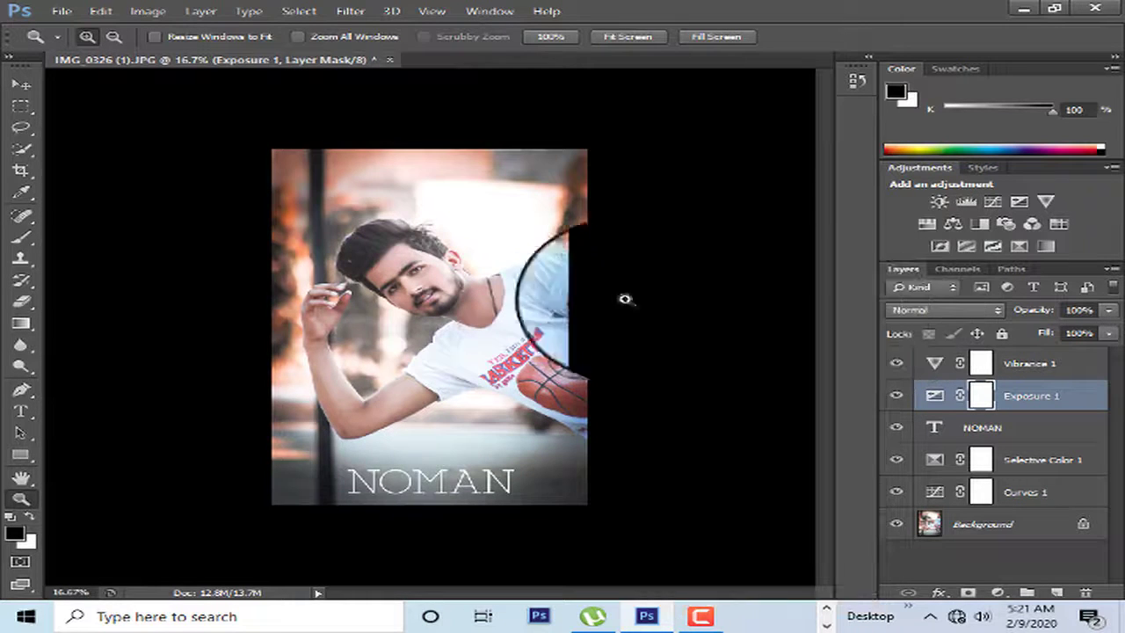
left_click(402, 240)
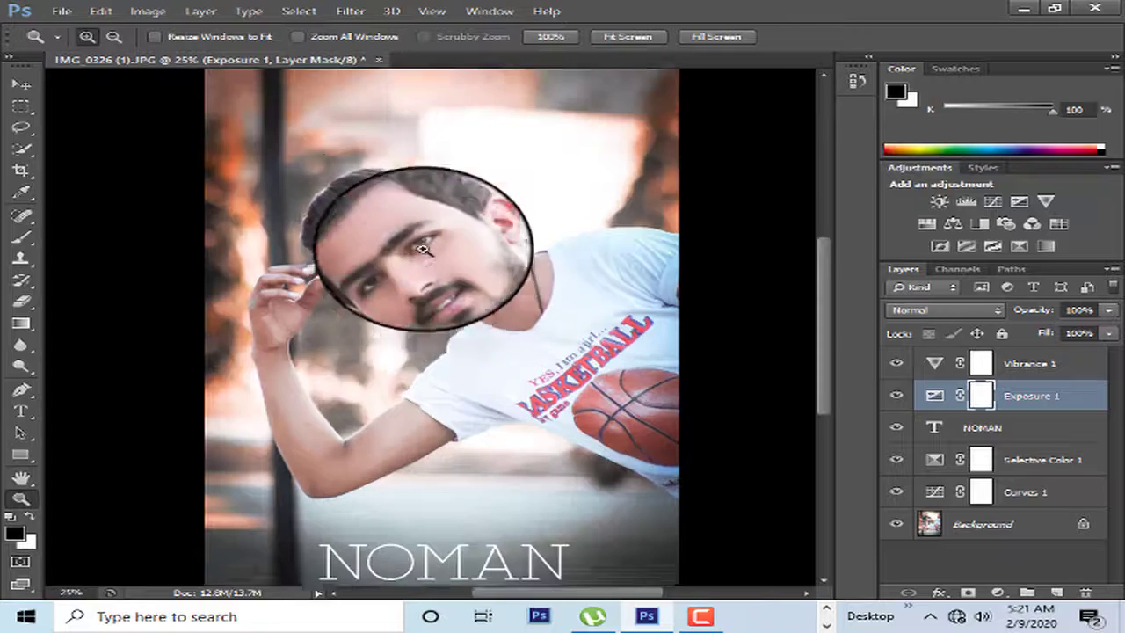
scroll(423, 253, "up", 3)
scroll(423, 249, "up", 2)
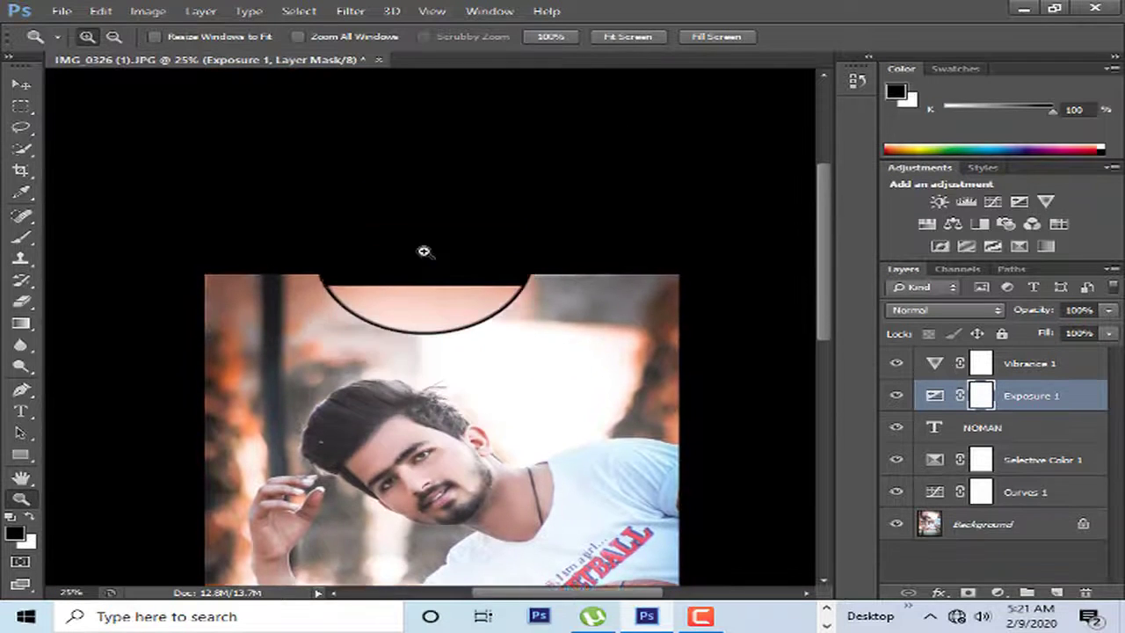
scroll(423, 248, "down", 3)
scroll(424, 252, "down", 3)
scroll(424, 255, "up", 3)
scroll(427, 238, "up", 3)
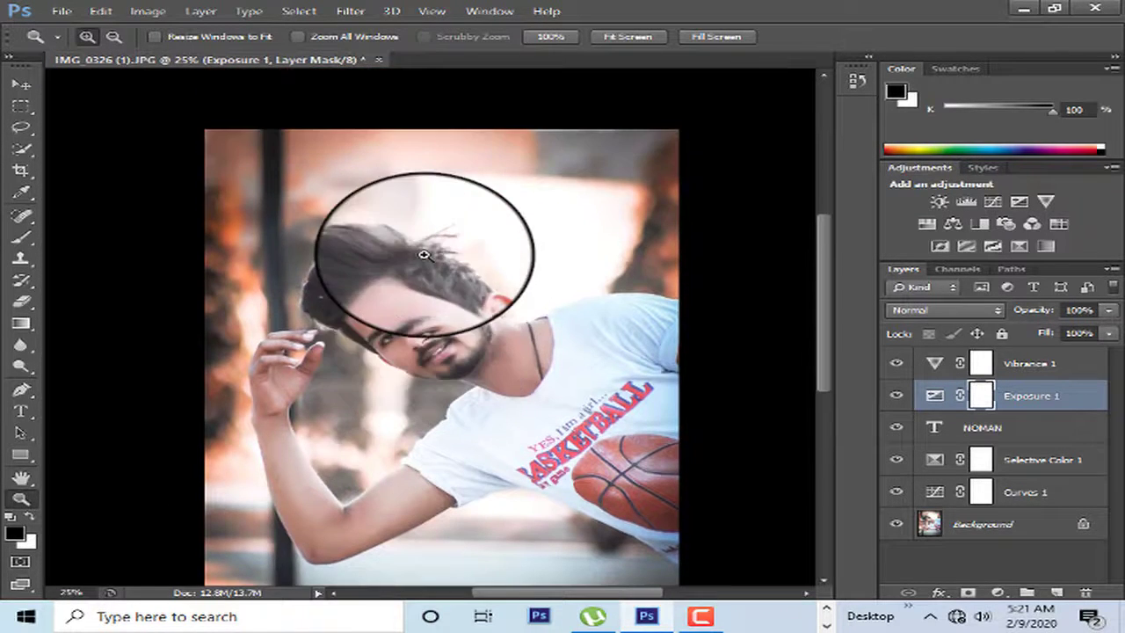
Step: Add a Selective Color layer setting Reds to Cyan −19 and Magenta +98
left_click(1020, 246)
left_click(789, 397)
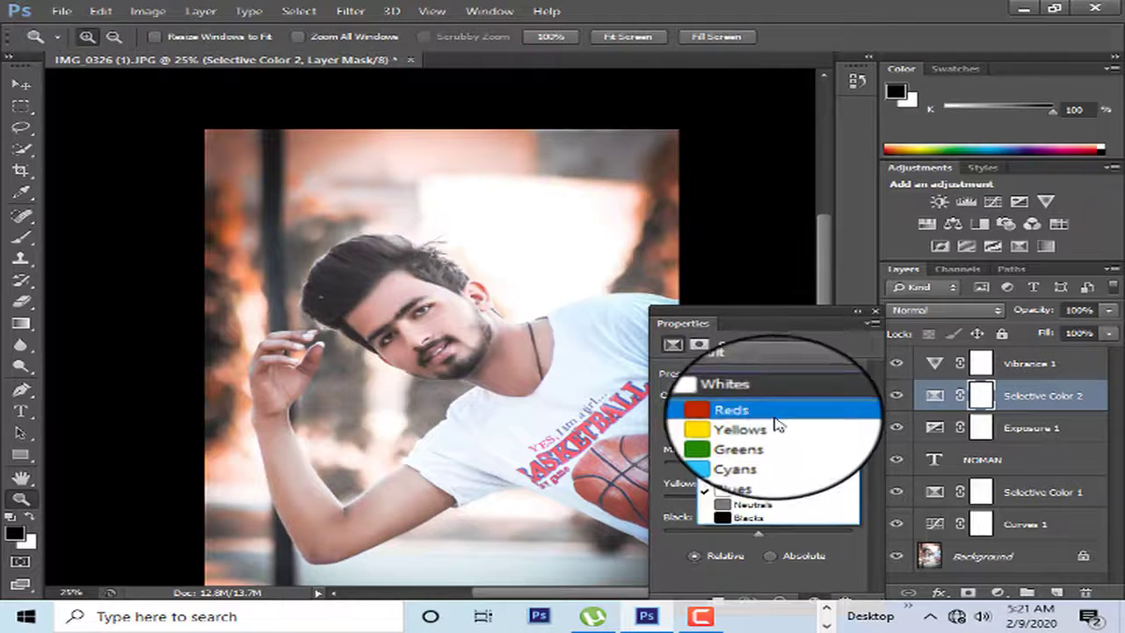
mouse_move(756, 431)
left_mouse_down()
mouse_move(682, 433)
mouse_move(708, 424)
left_mouse_up()
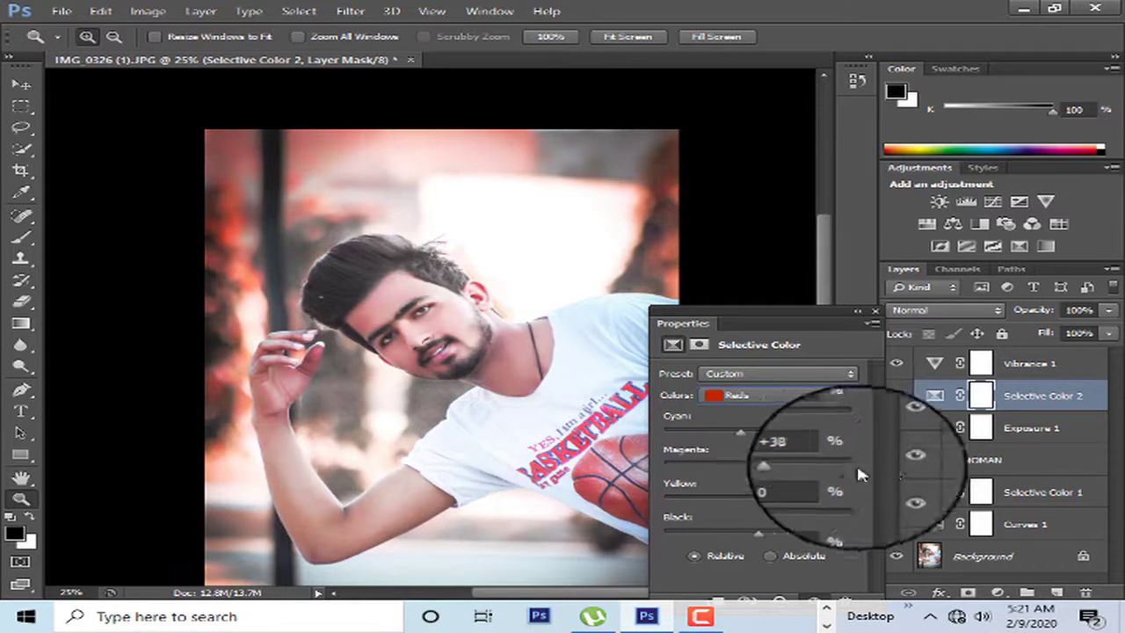
left_click_drag(859, 469, 850, 468)
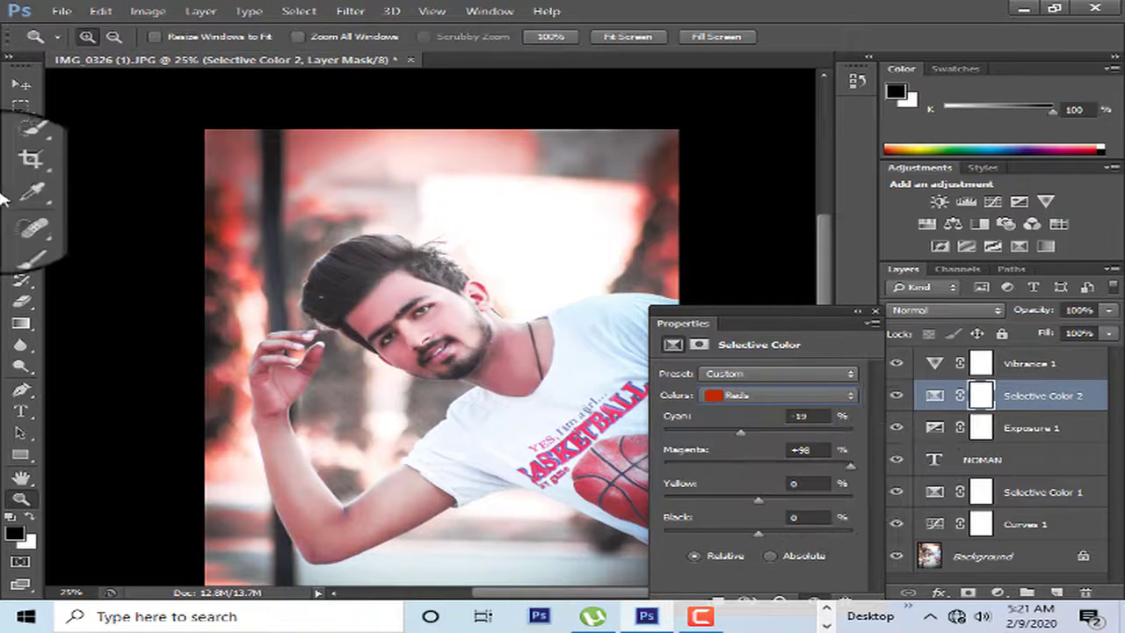
Step: Paint black at 14% on its mask to remove the red shift from the face
left_click(31, 244)
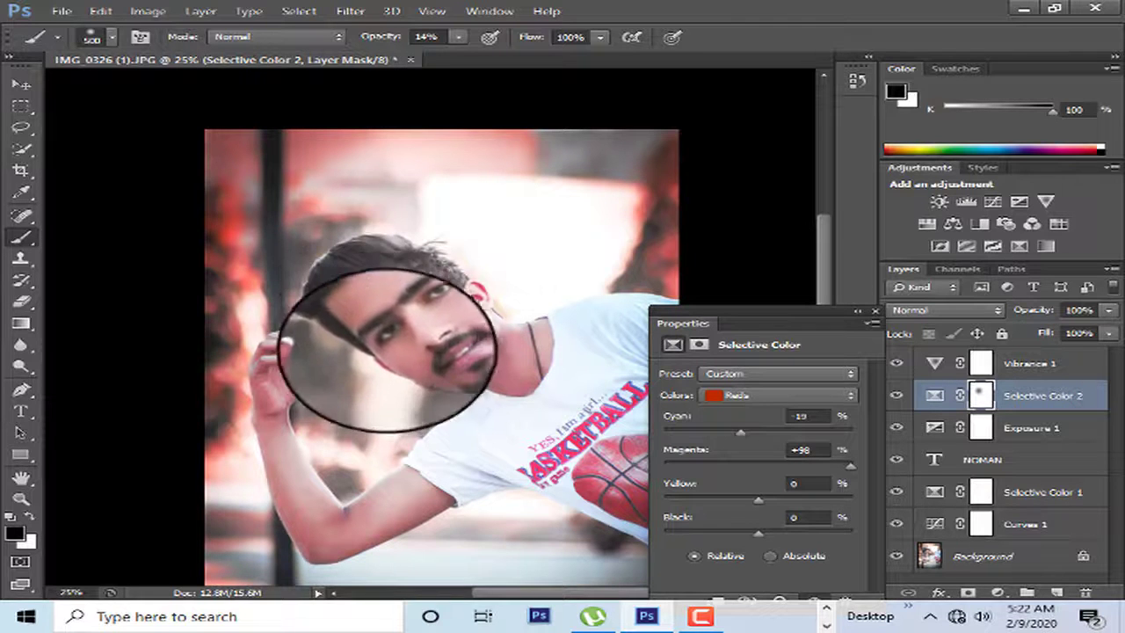
mouse_move(376, 312)
left_mouse_down()
mouse_move(410, 378)
mouse_move(482, 344)
mouse_move(530, 384)
mouse_move(545, 299)
mouse_move(442, 485)
mouse_move(422, 460)
mouse_move(314, 478)
mouse_move(261, 457)
mouse_move(296, 352)
mouse_move(290, 340)
mouse_move(284, 348)
left_mouse_up()
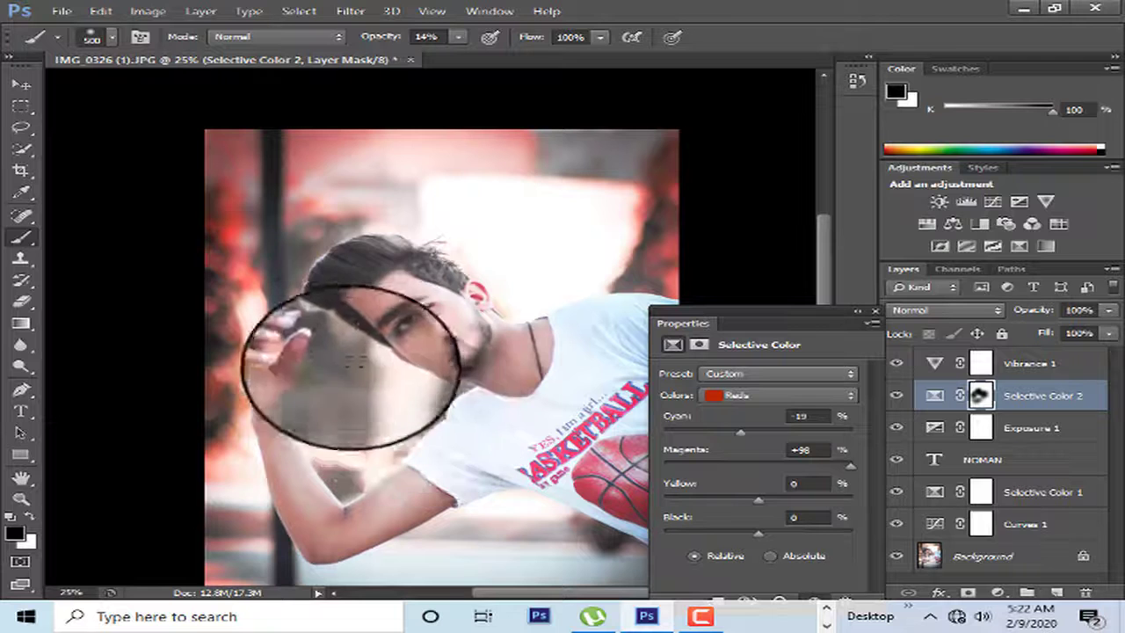
left_click(864, 312)
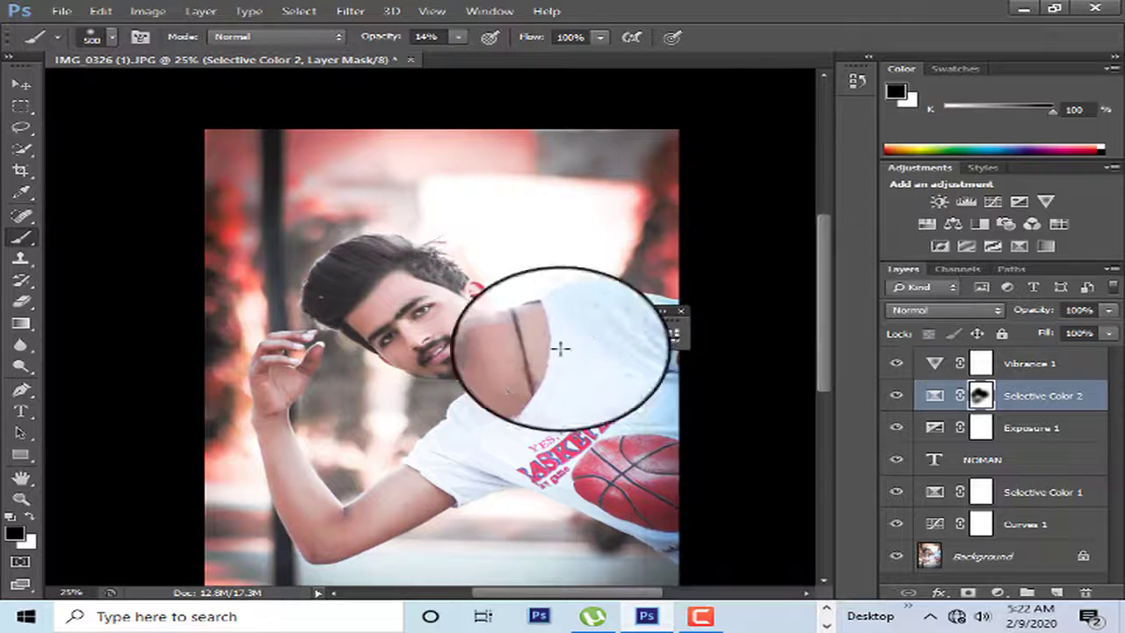
Step: Zoom out and back to 25% to review the finished portrait
left_click(20, 497)
right_click(488, 325)
left_click(490, 369)
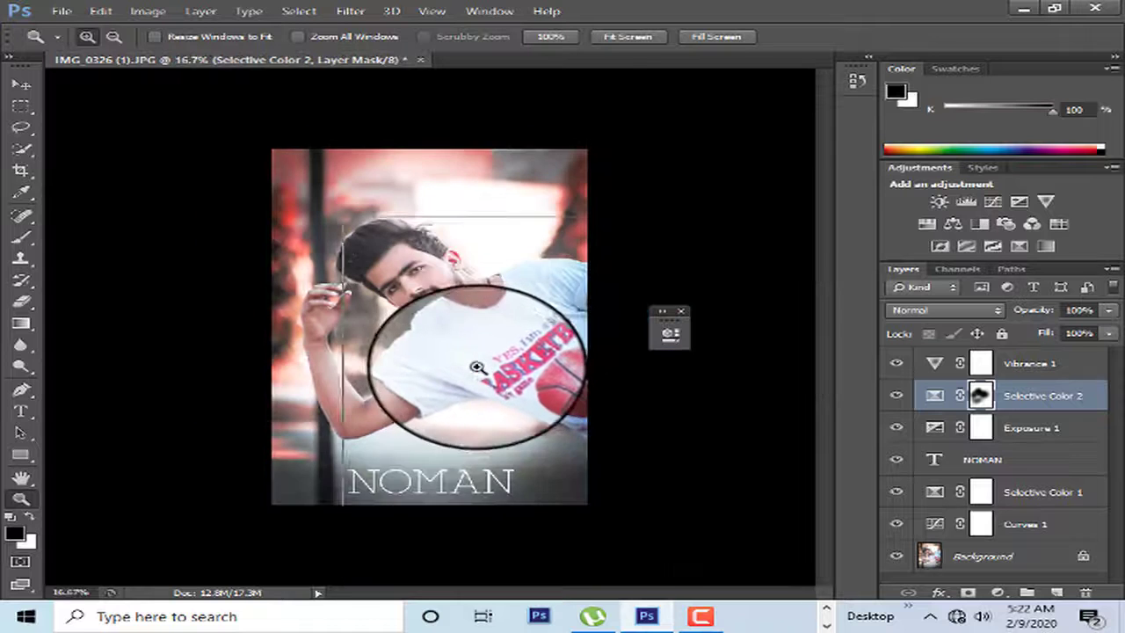
left_click(477, 368)
scroll(479, 367, "up", 1)
scroll(480, 365, "up", 2)
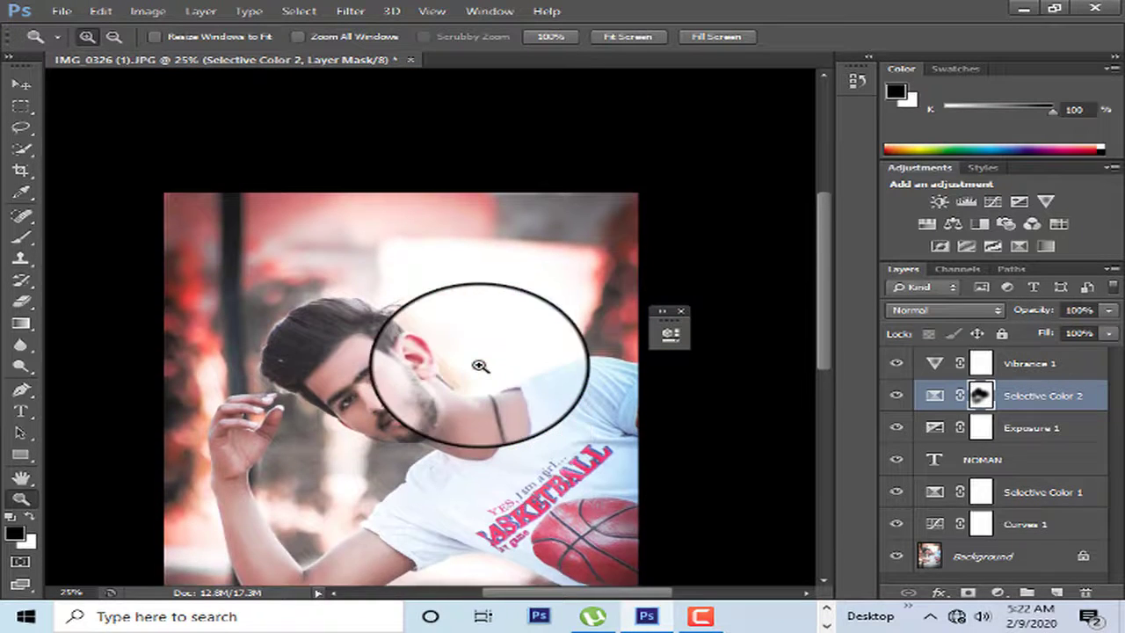
scroll(480, 365, "up", 2)
scroll(478, 366, "down", 2)
scroll(480, 386, "down", 3)
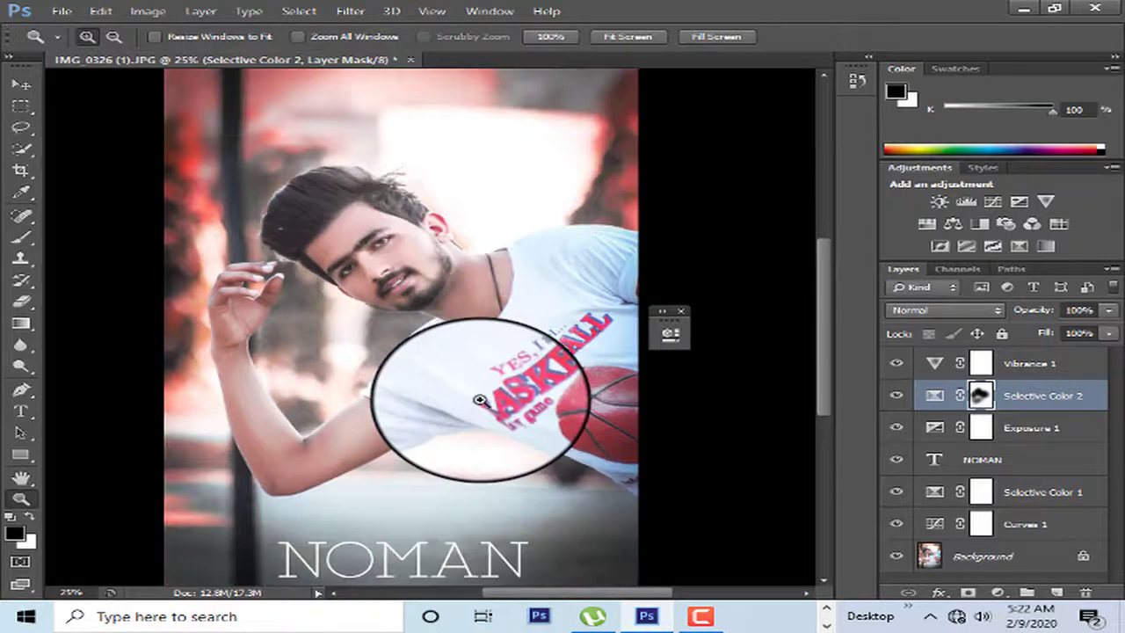
Step: Save a JPEG copy to Local Disk (G:), replacing the existing file and accepting JPEG Options
key("ctrl+shift+s")
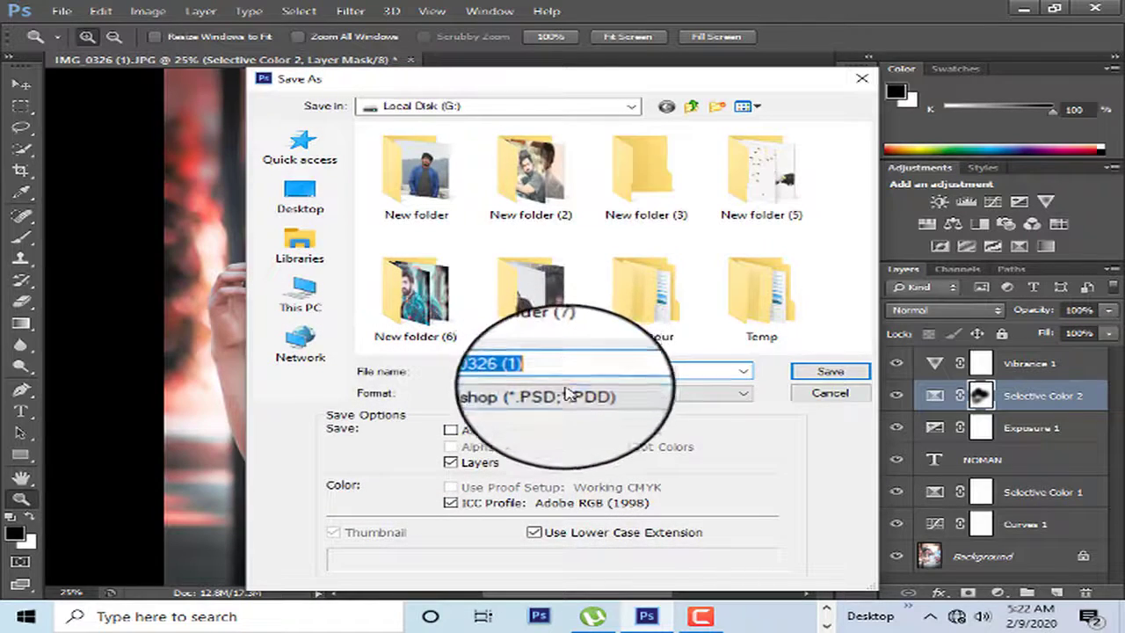
left_click(567, 394)
left_click(651, 250)
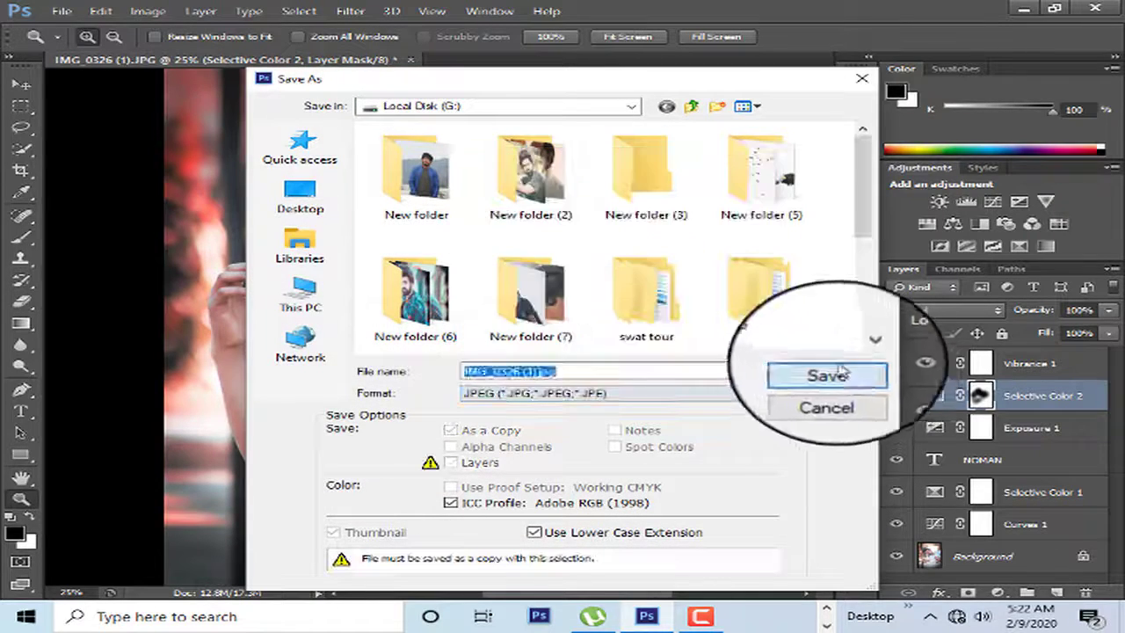
left_click(830, 372)
left_click(503, 243)
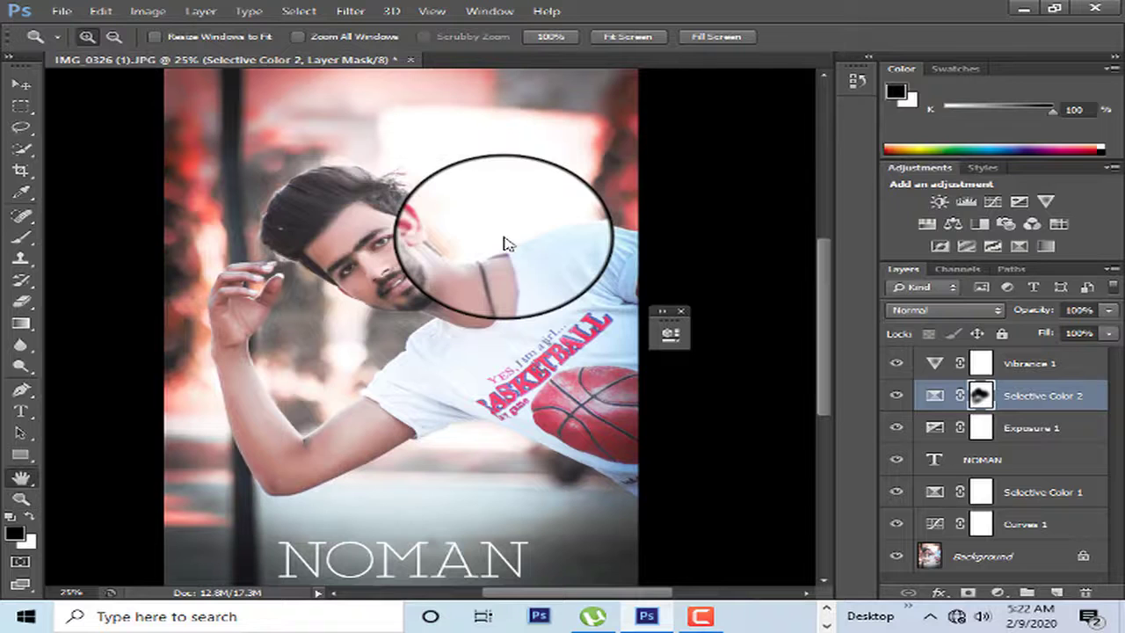
left_click(683, 146)
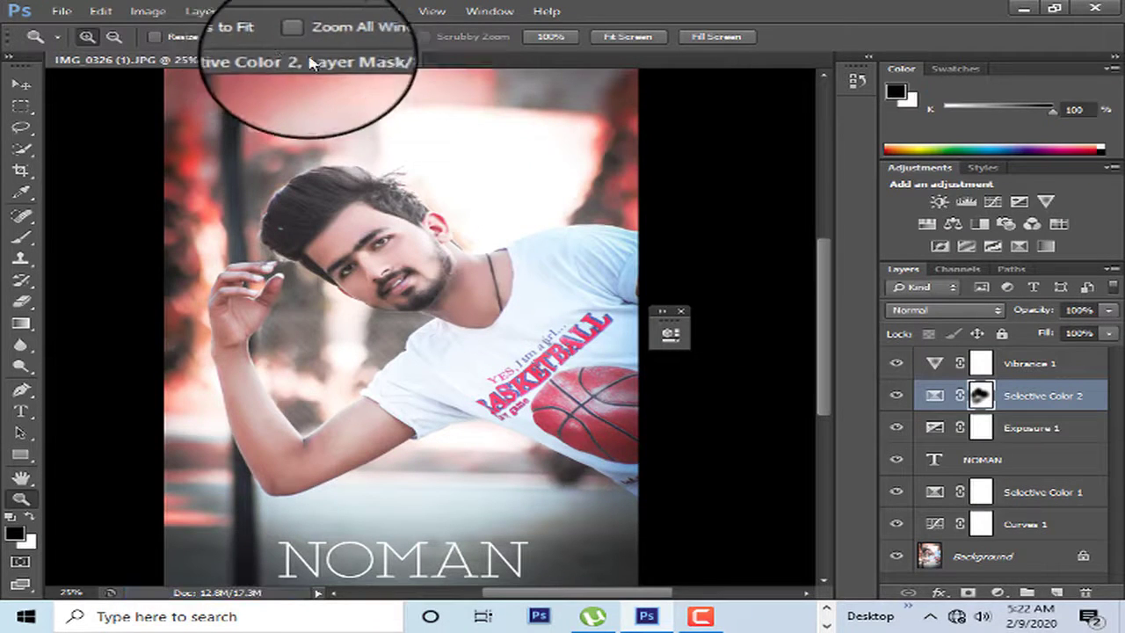
Step: Minimize Photoshop and open IMG_0326 (1) from Local Disk (G:) in Photos
left_click(1027, 10)
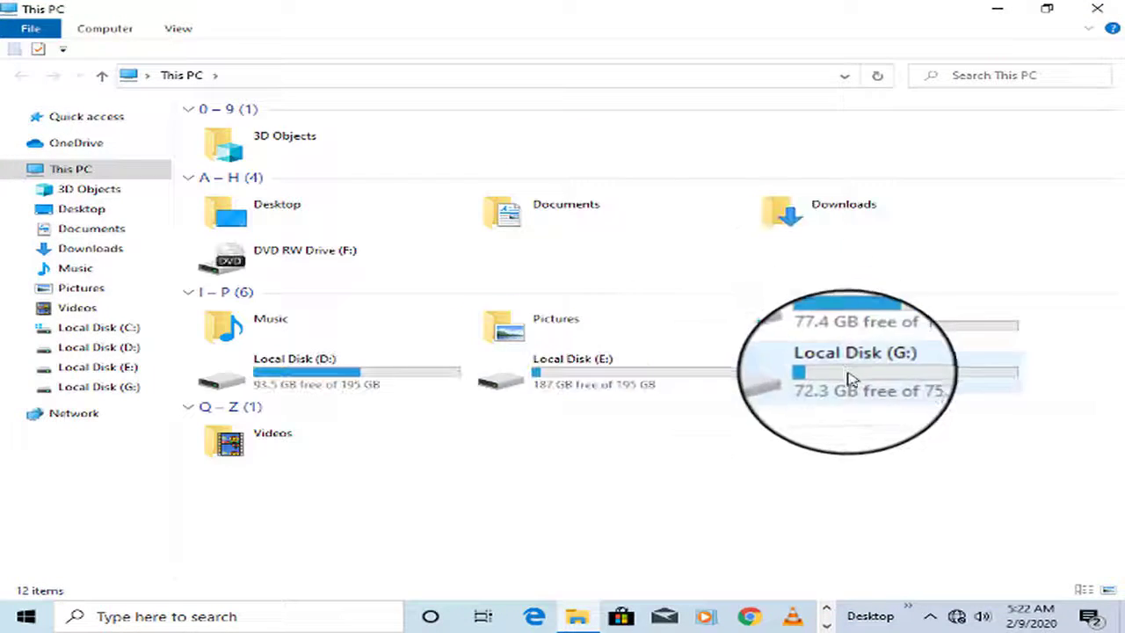
double_click(851, 378)
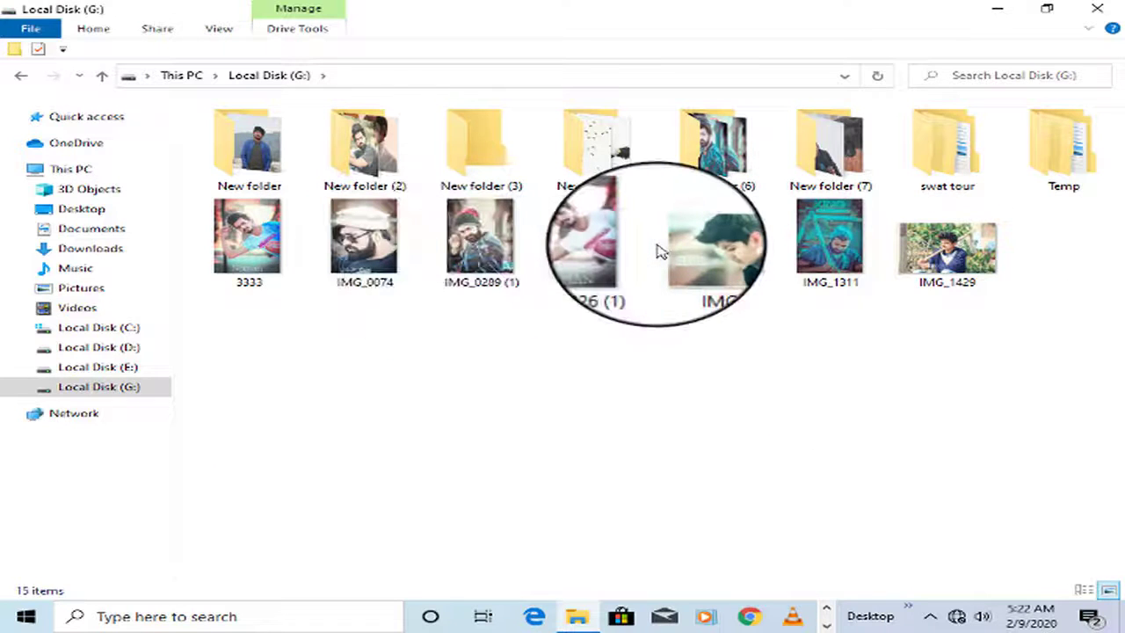
left_click(596, 261)
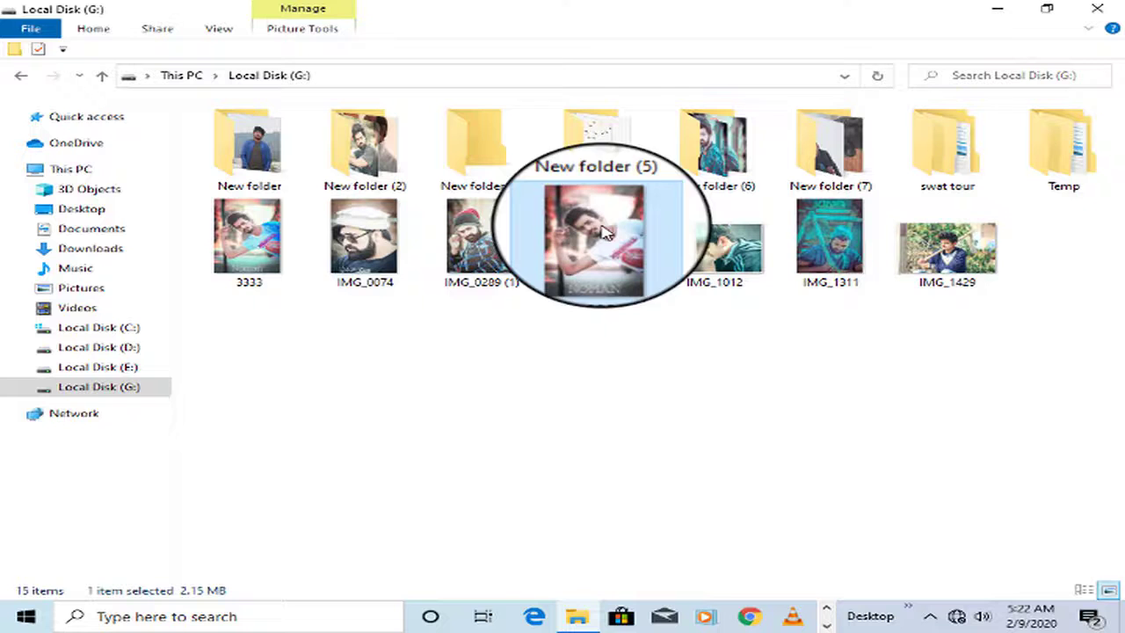
double_click(598, 266)
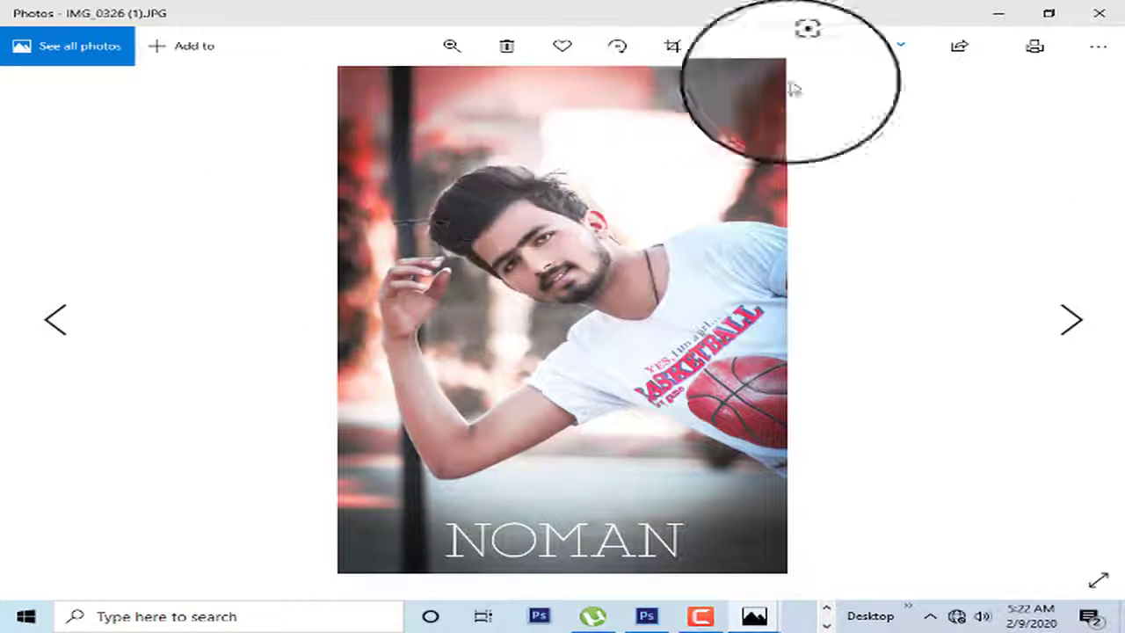
Step: Close the viewer and view the older 3333 image for comparison
left_click(1088, 20)
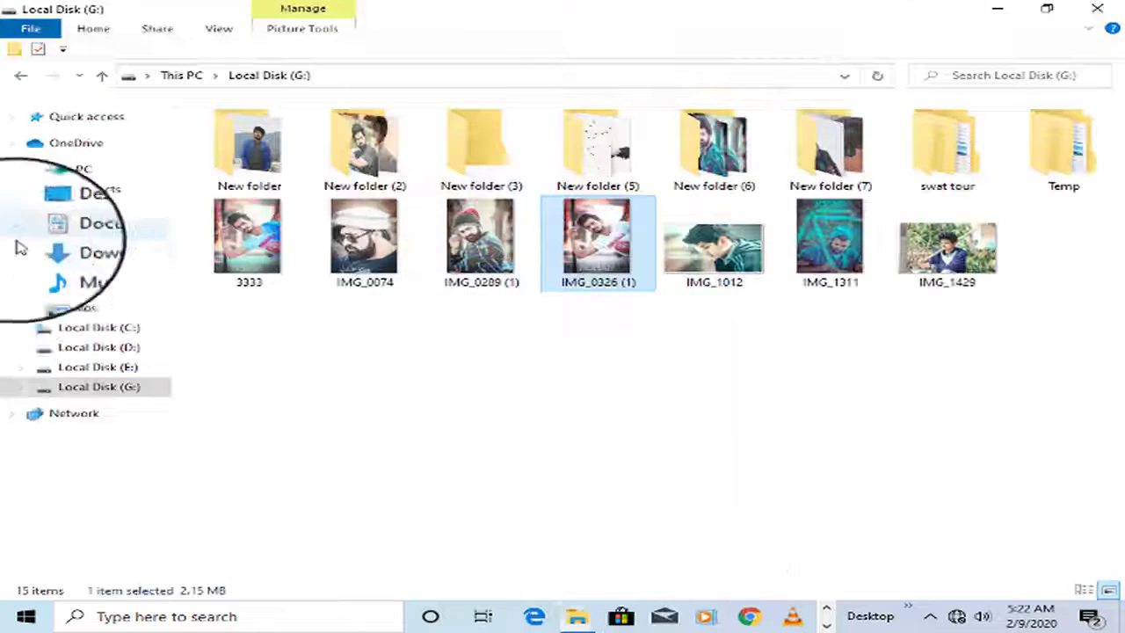
left_click(250, 244)
key("Return")
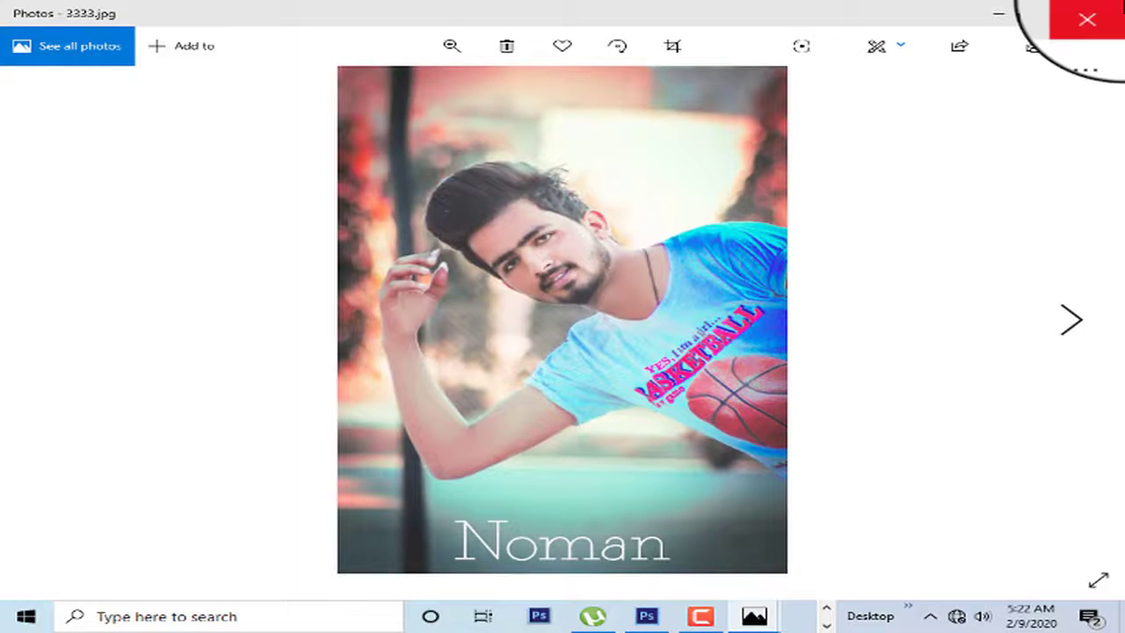
left_click(1088, 19)
Step: Reopen IMG_0326 (1) in Photos to view it again, then close it
left_click(605, 254)
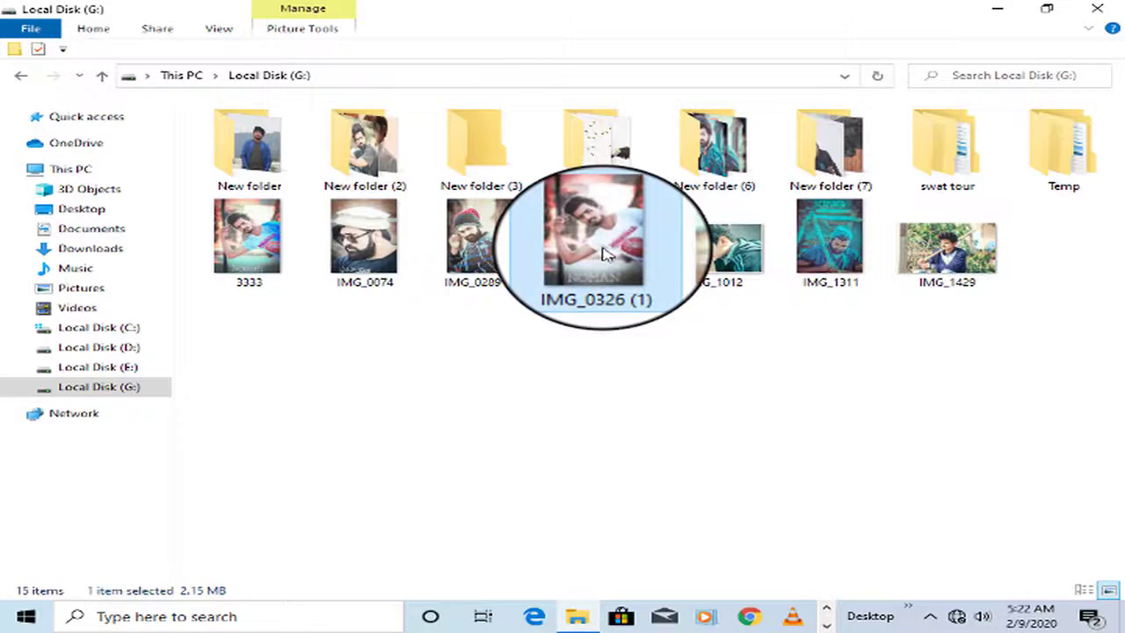
key("Return")
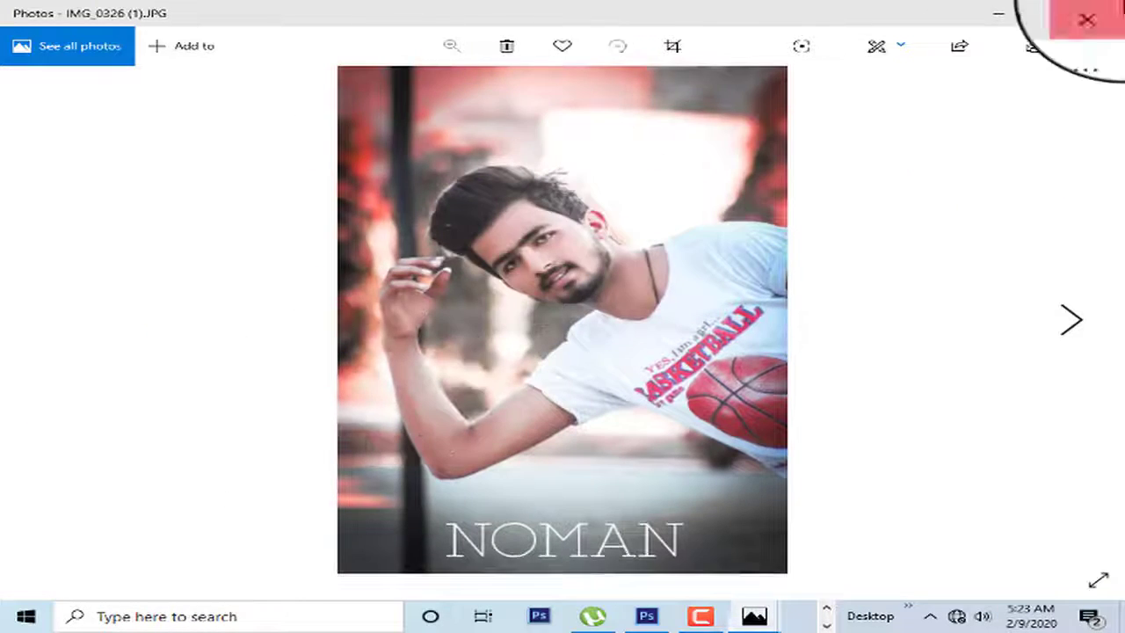
left_click(1087, 19)
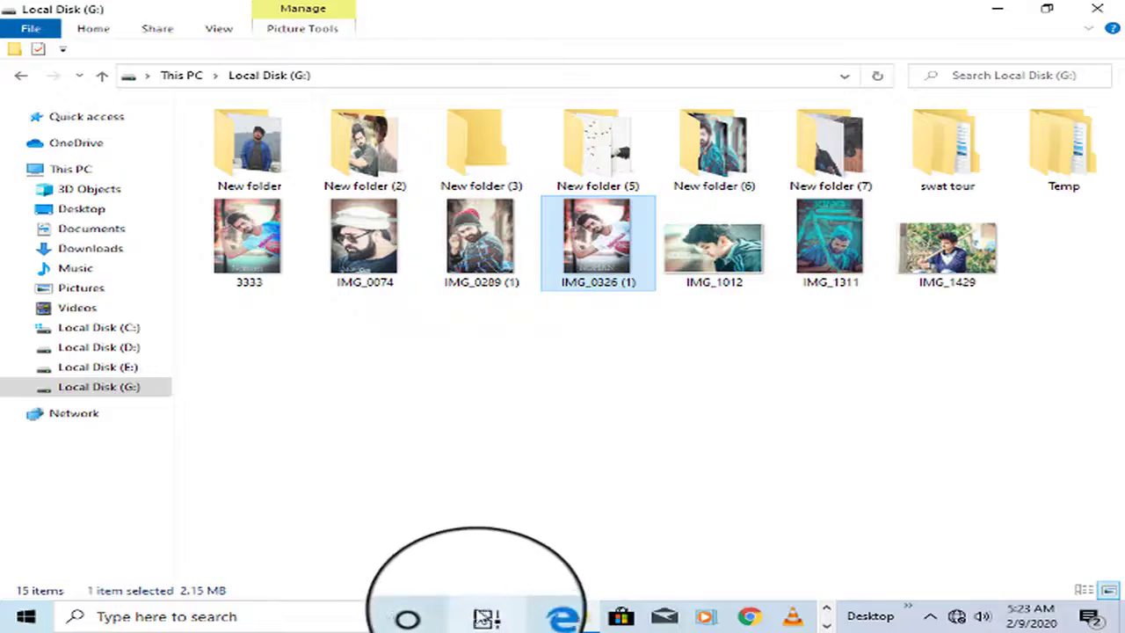